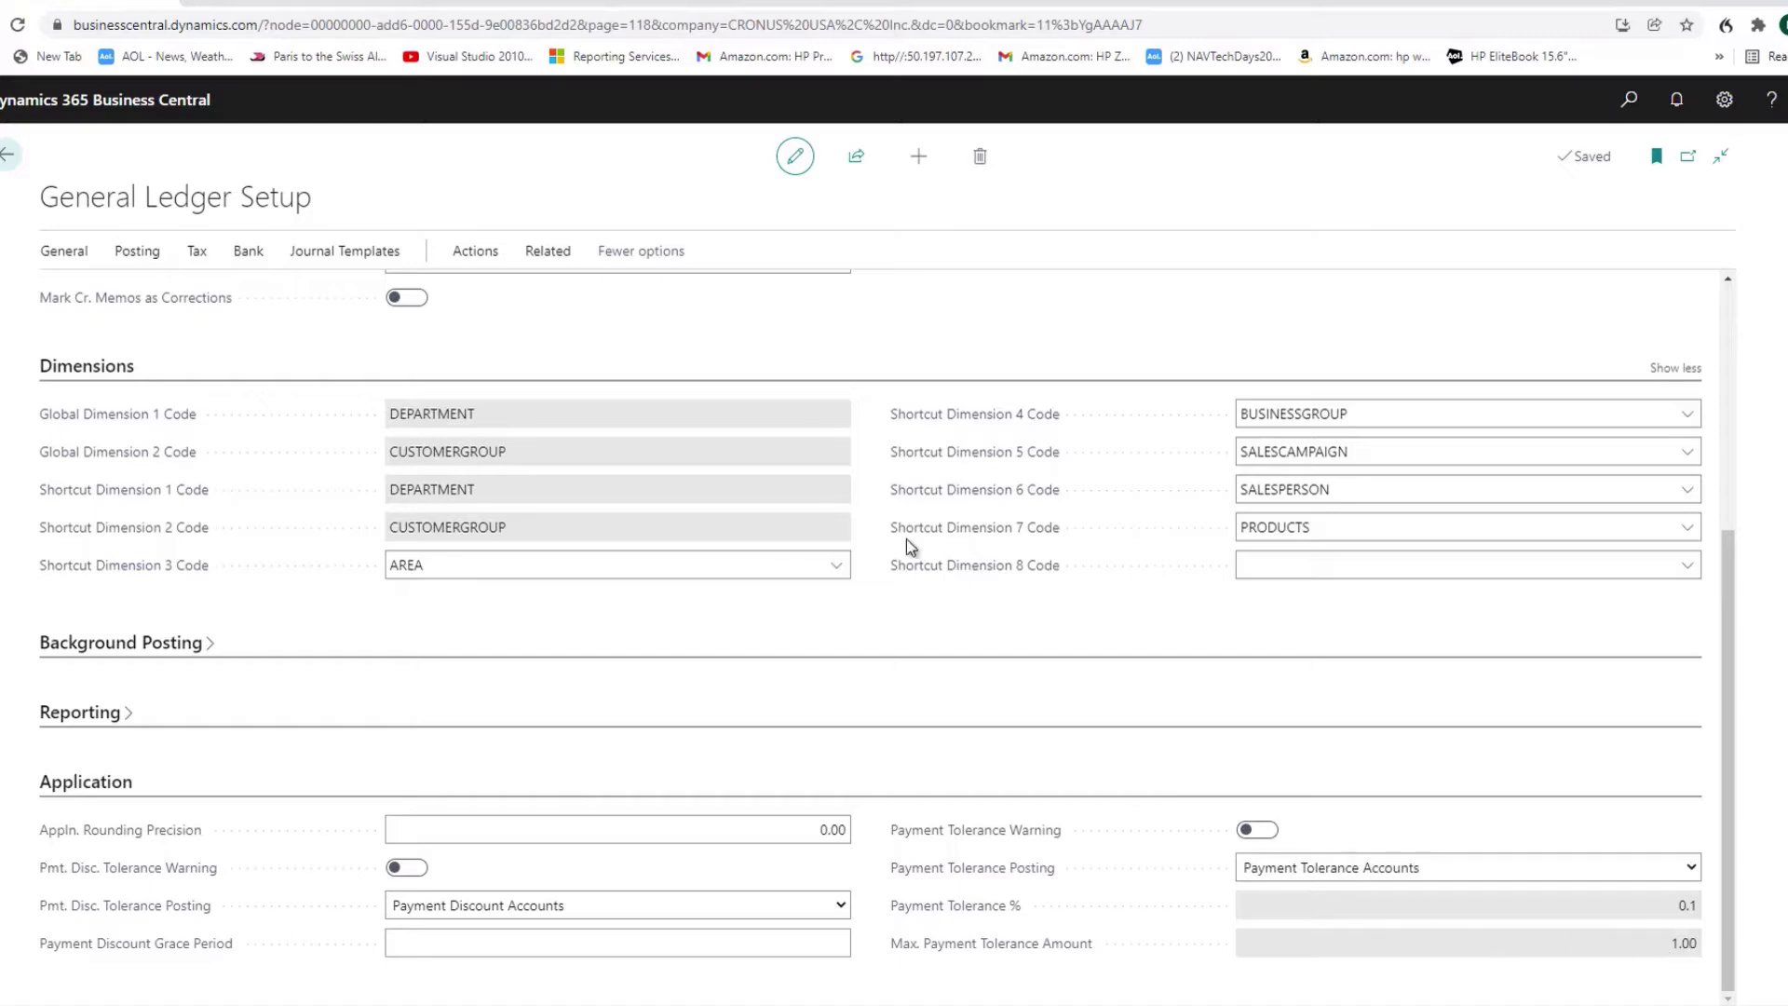
Change the payment tolerance to 1% with a maximum tolerance amount of 5, and apply it to all open customer and vendor entries
left_click(476, 254)
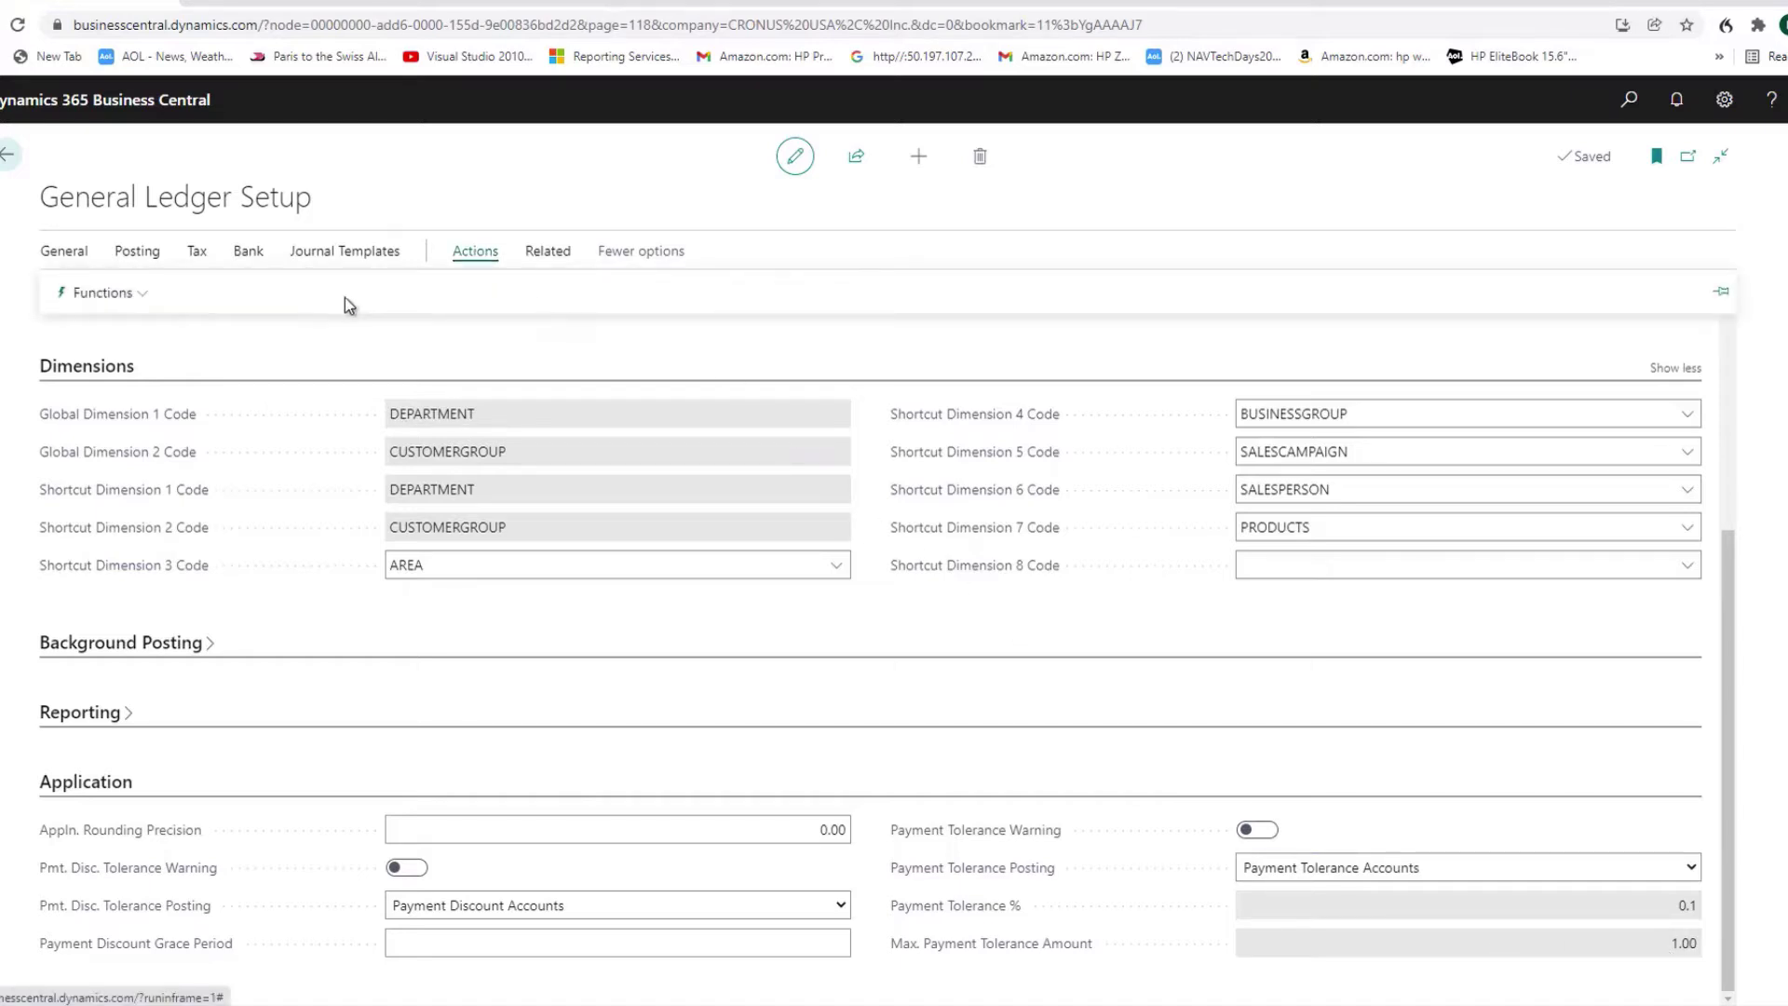
left_click(135, 294)
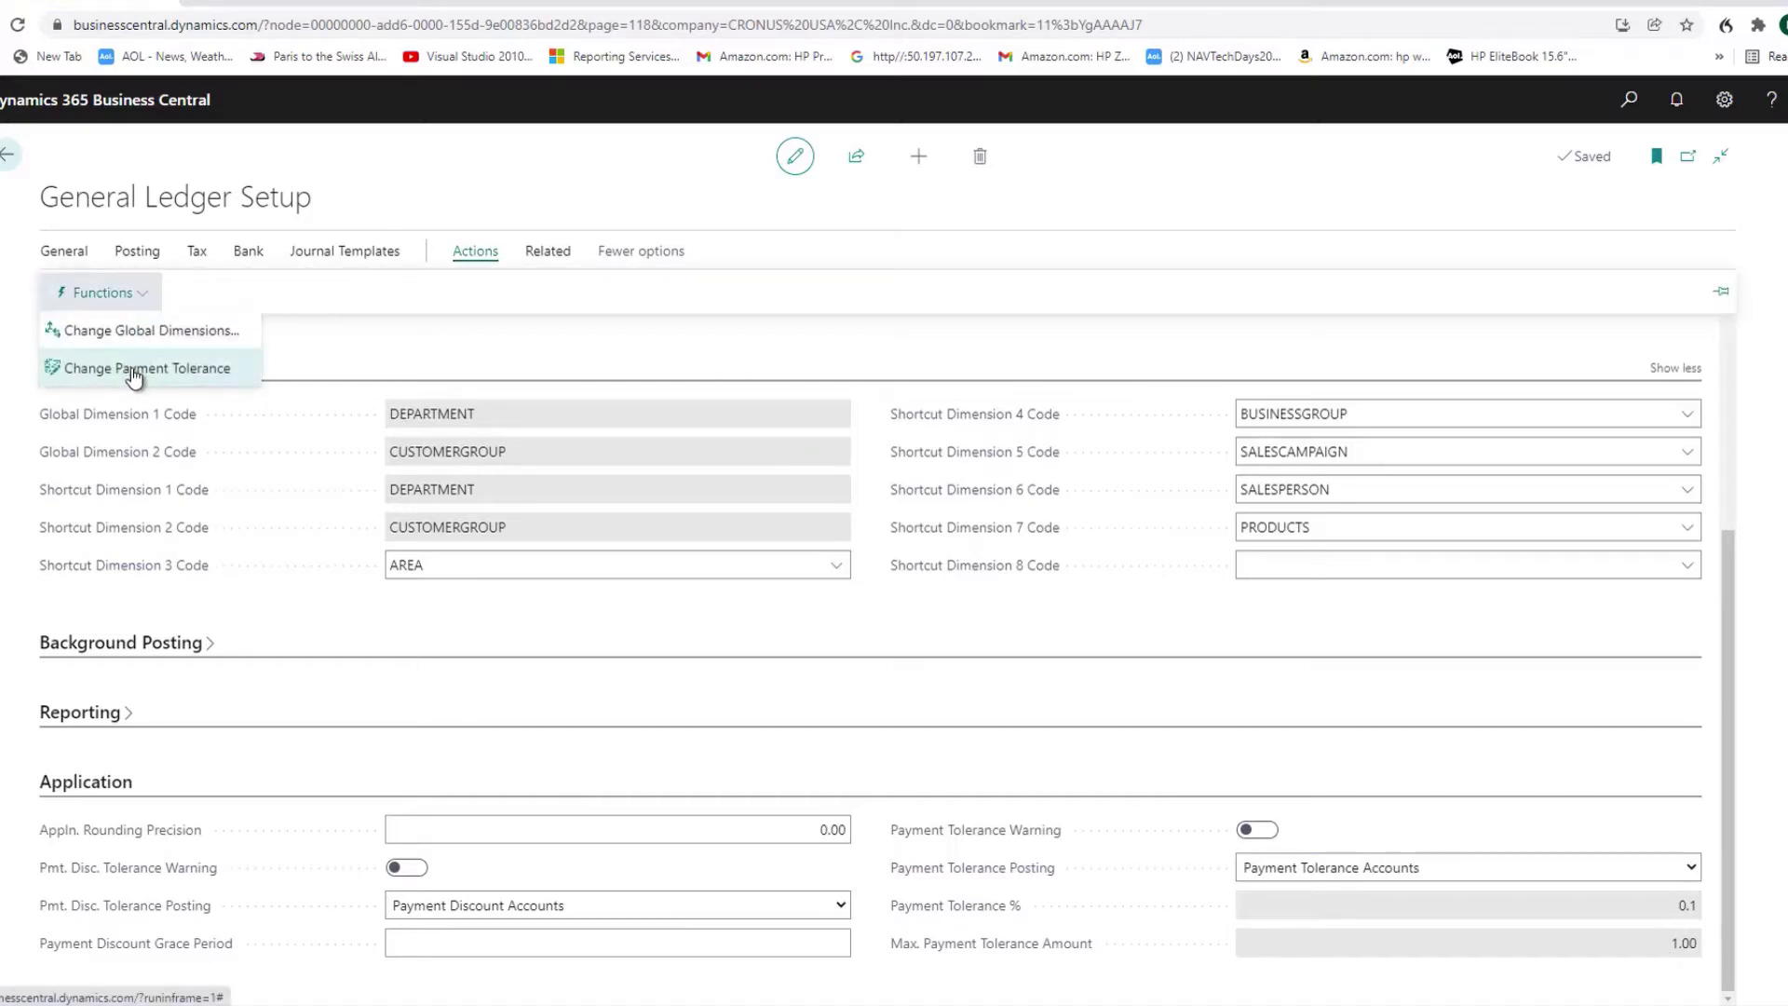
left_click(135, 370)
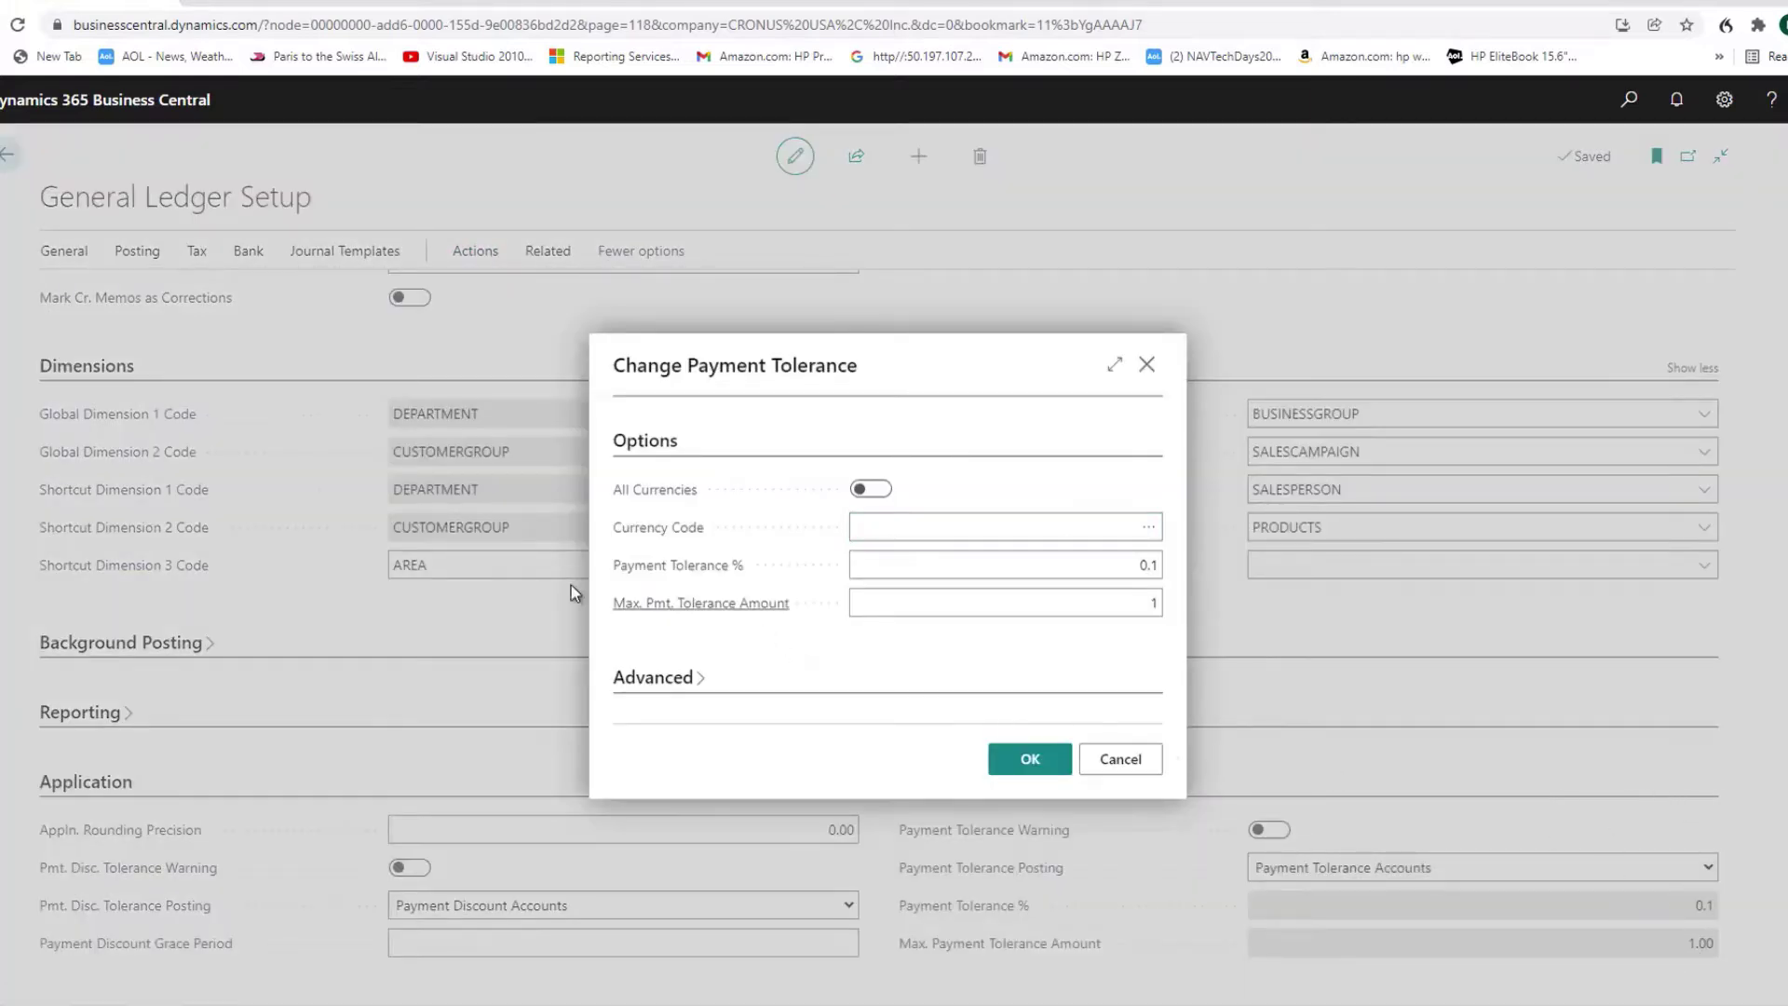
double_click(1148, 562)
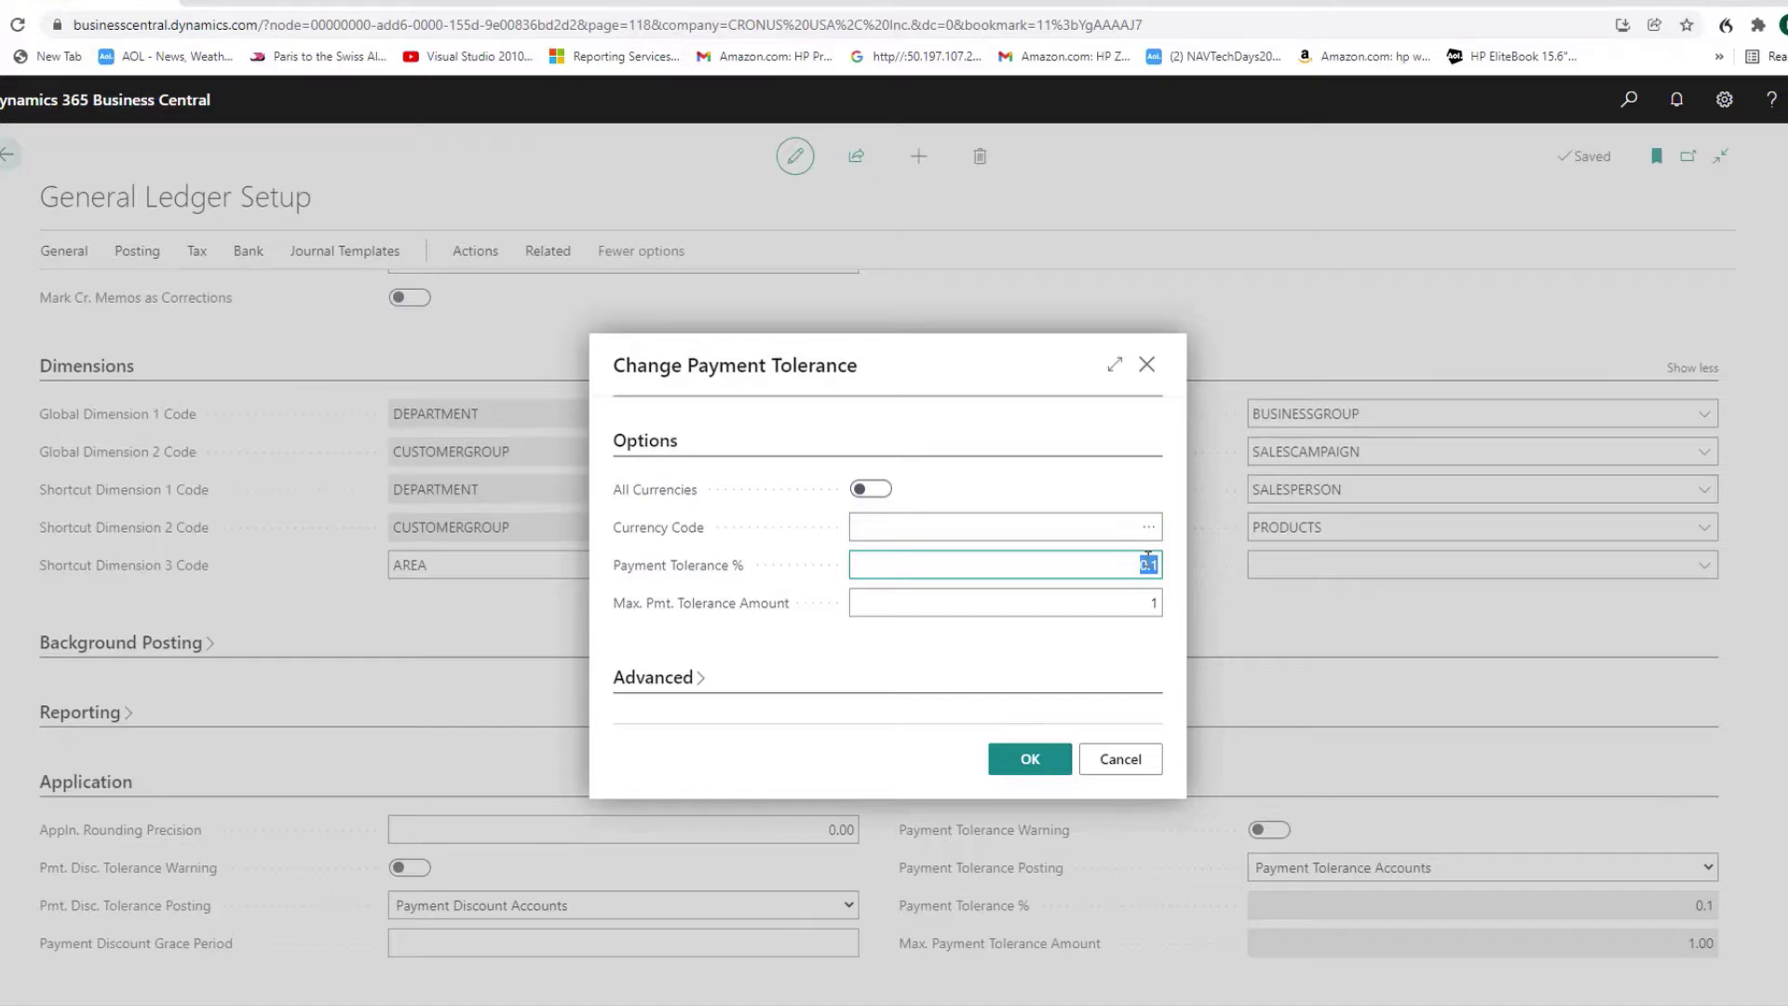
type("1")
left_click(1150, 606)
left_click(1152, 603)
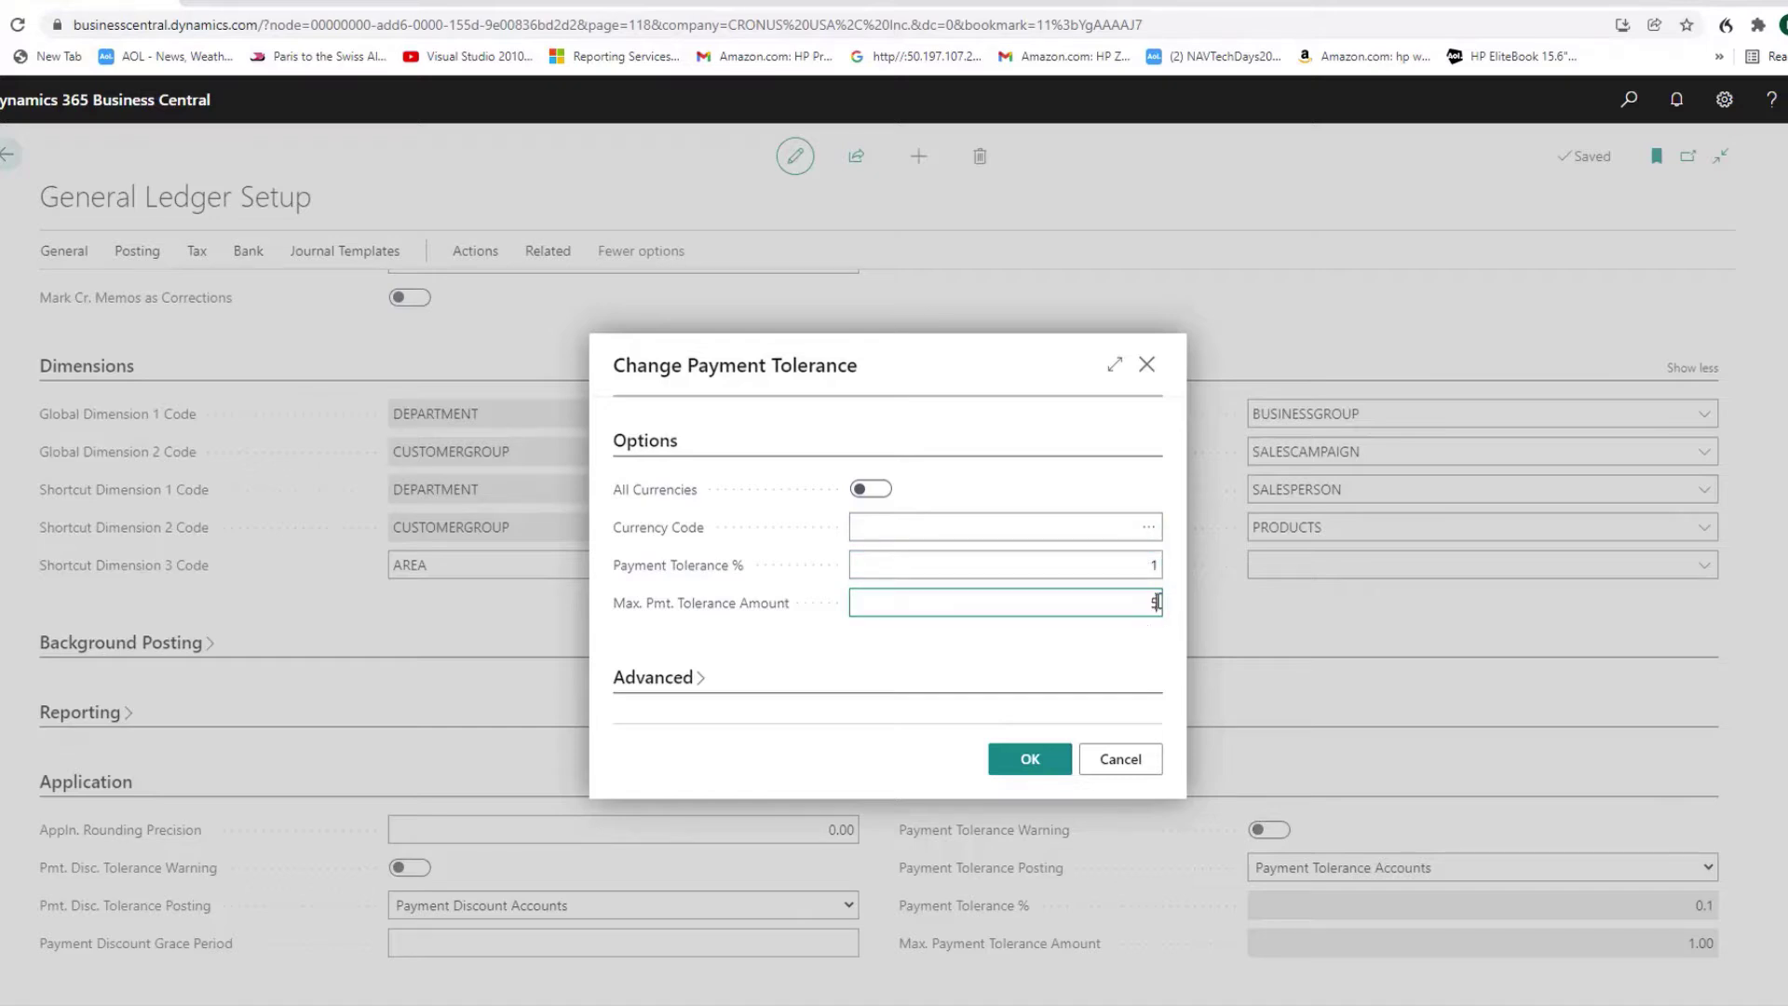
type("5")
left_click(1030, 762)
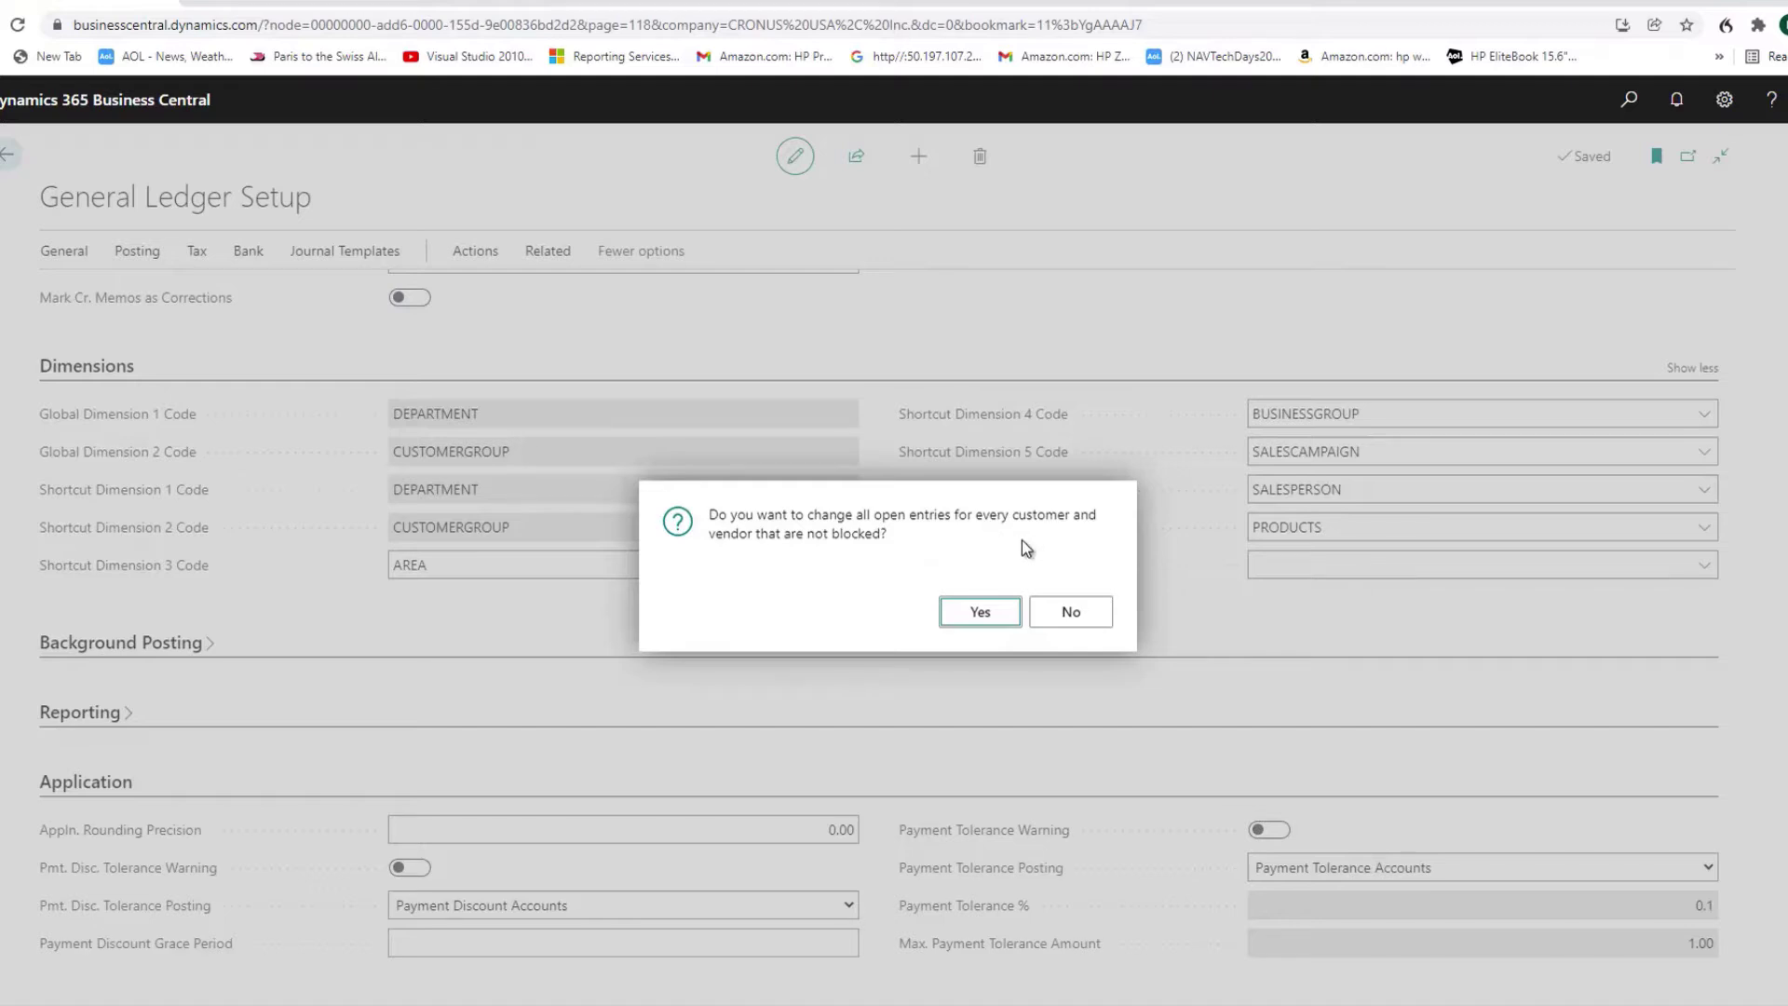
left_click(983, 614)
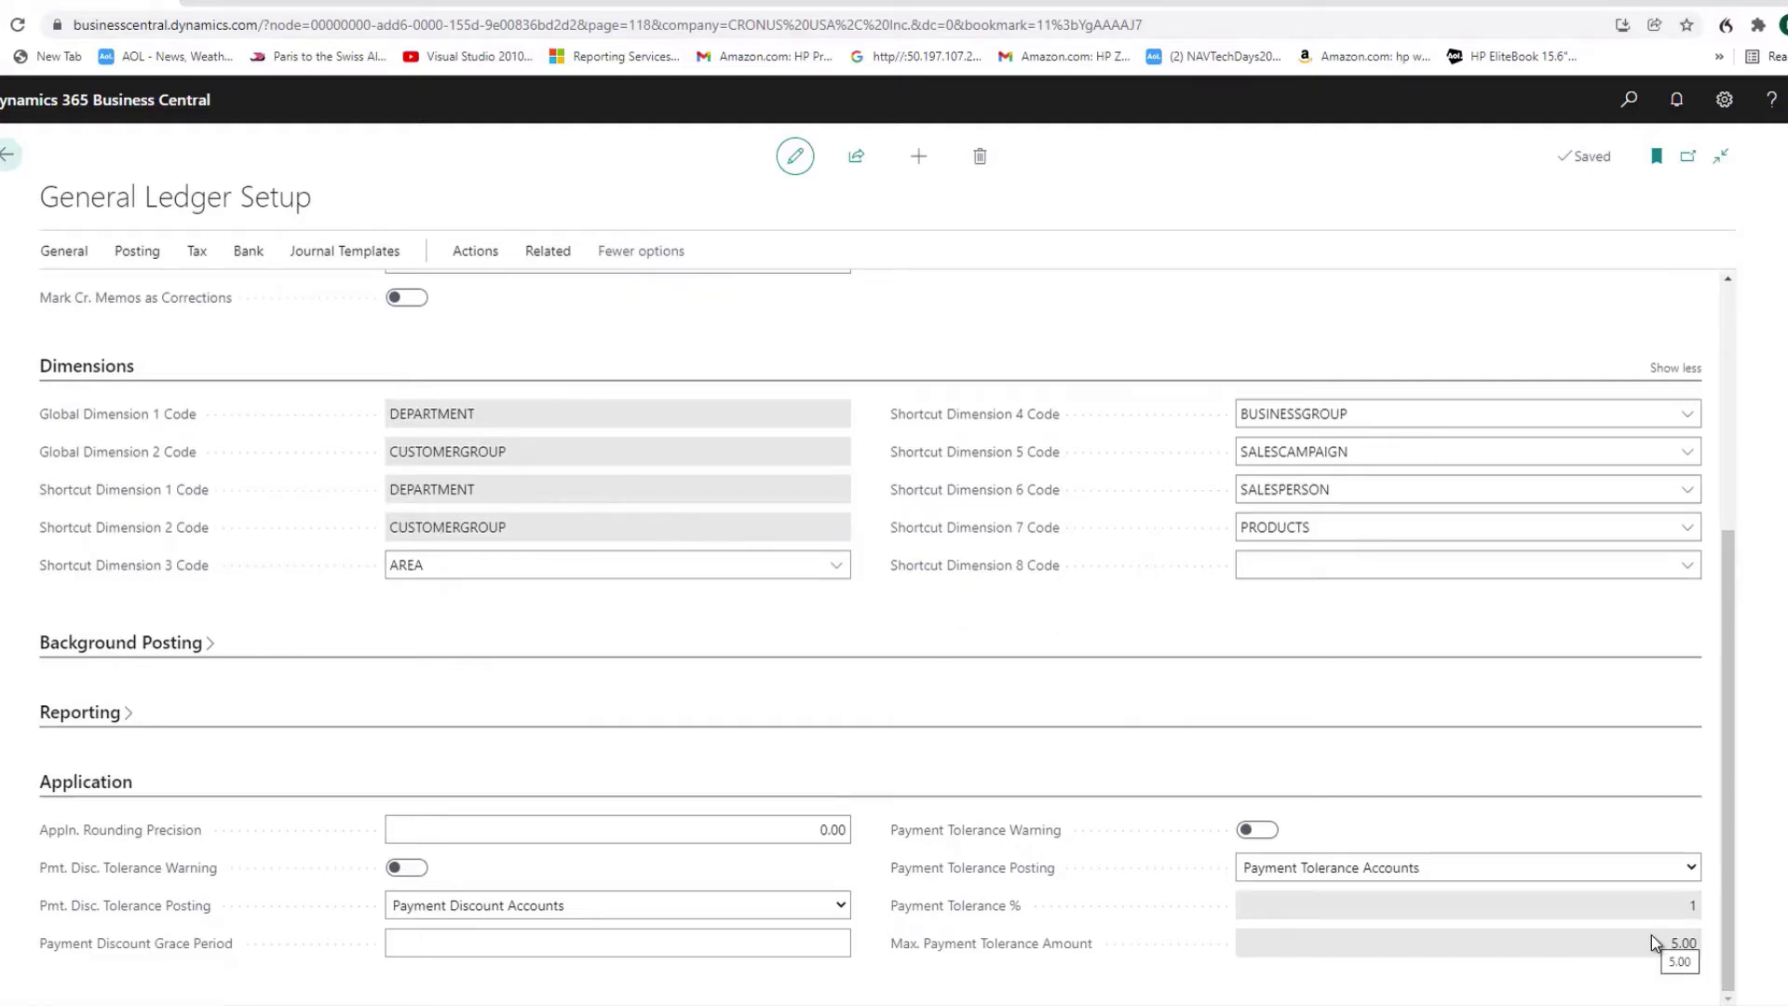
left_click(8, 164)
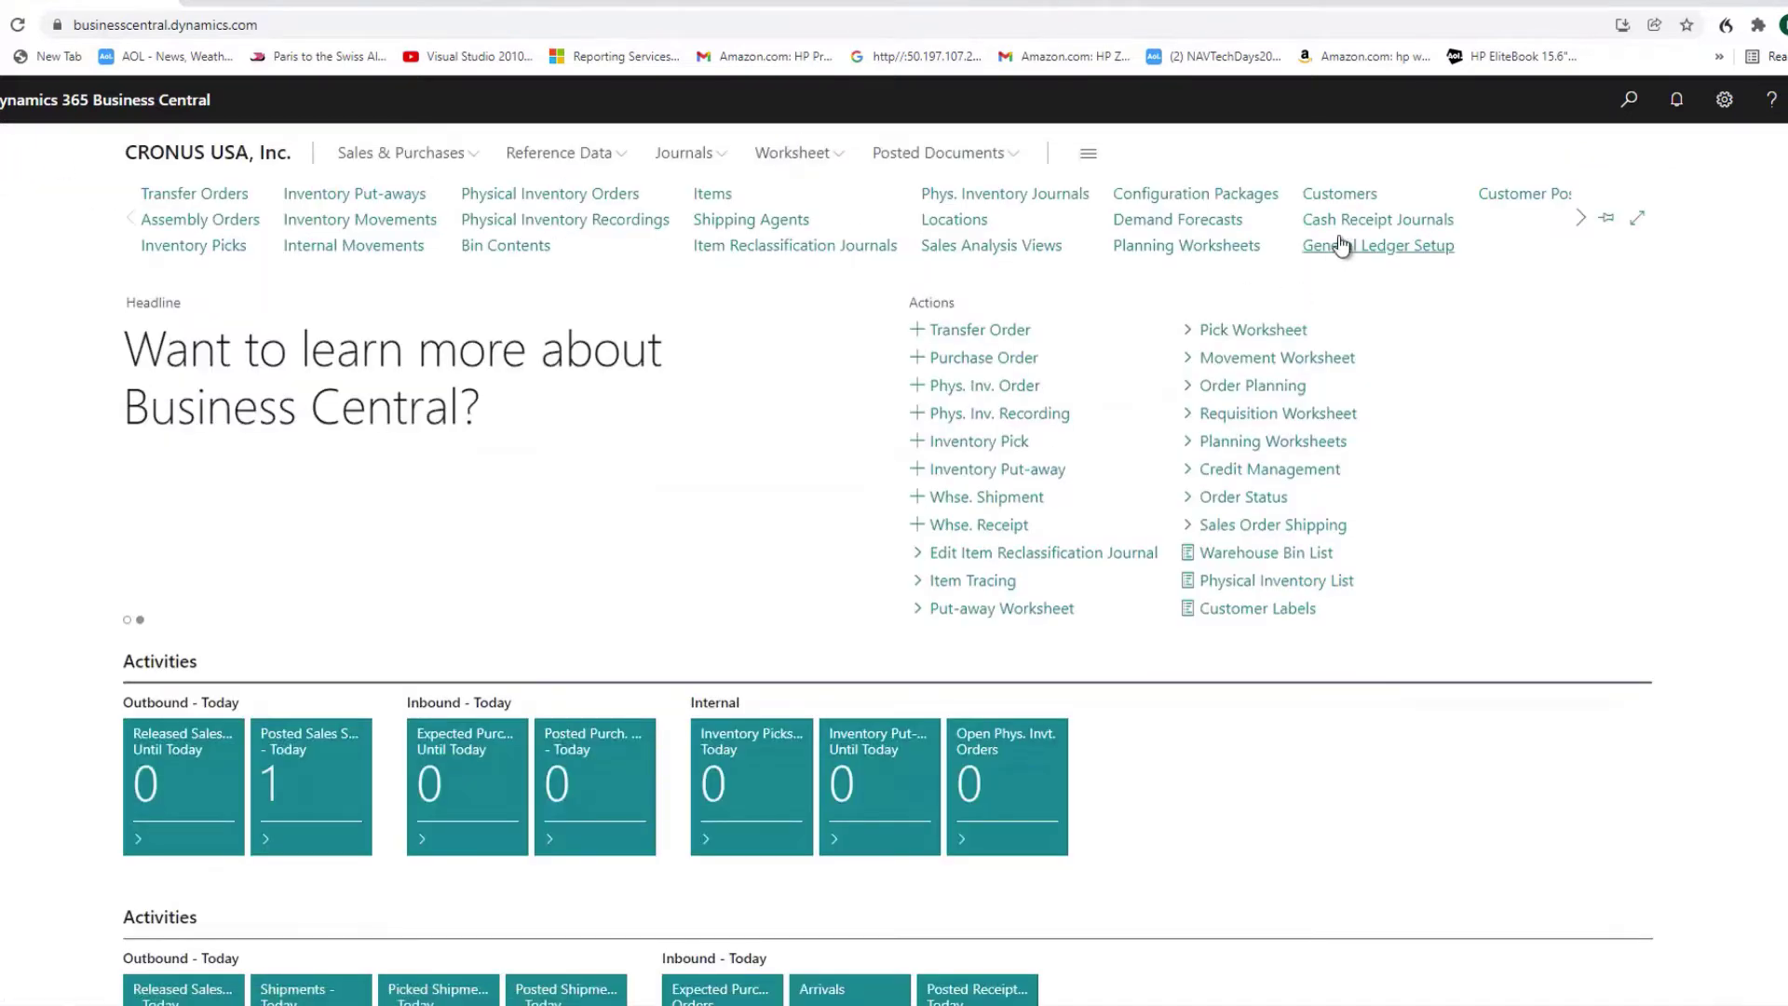
Examine the maximum payment tolerance on Trey Research's open customer ledger entries
left_click(1331, 197)
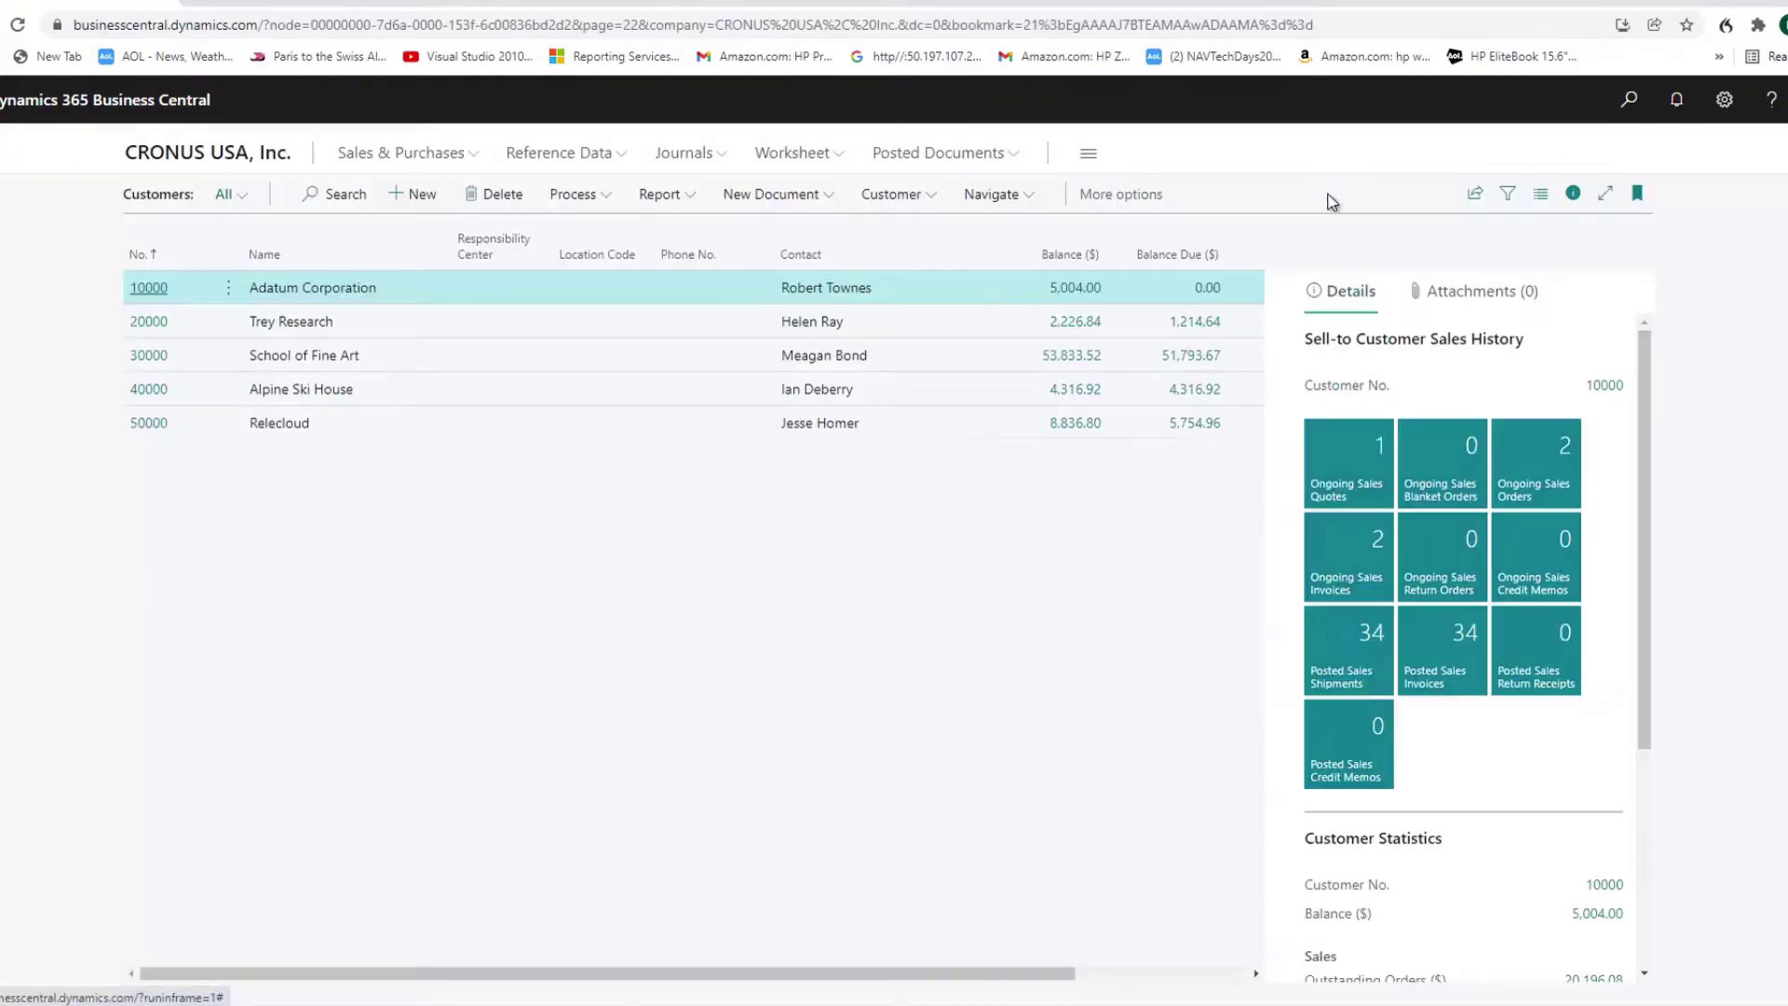
left_click(149, 321)
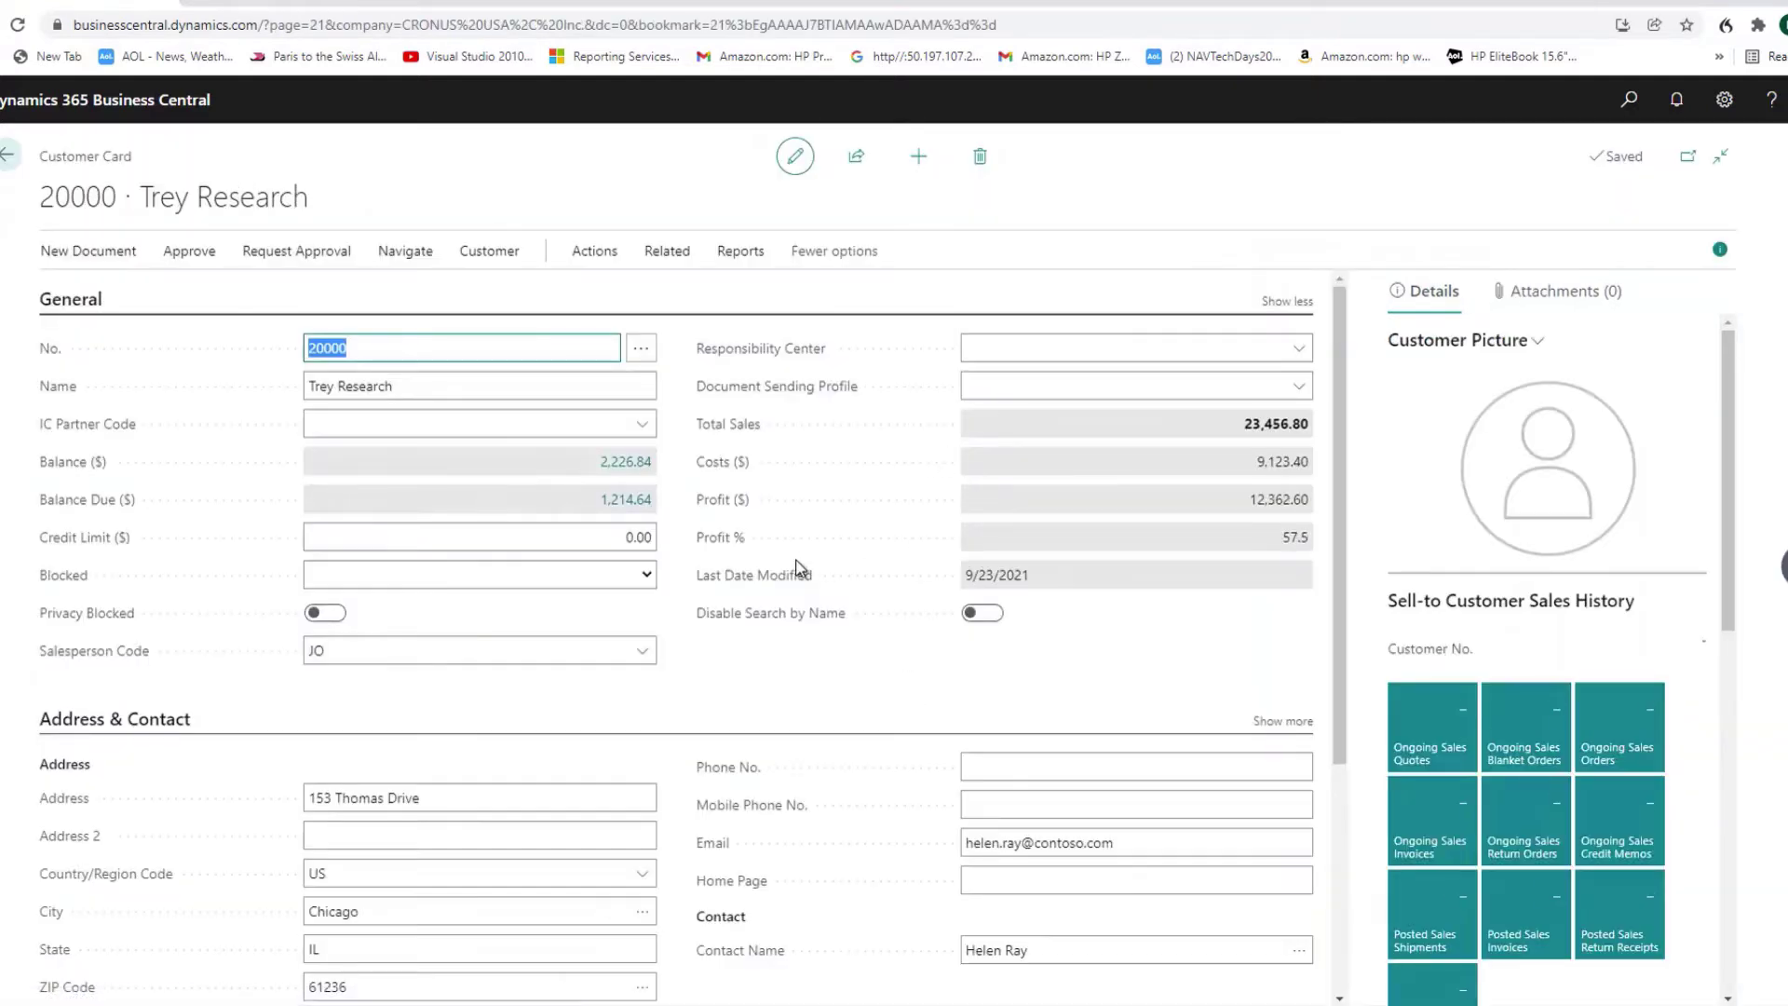
left_click(634, 470)
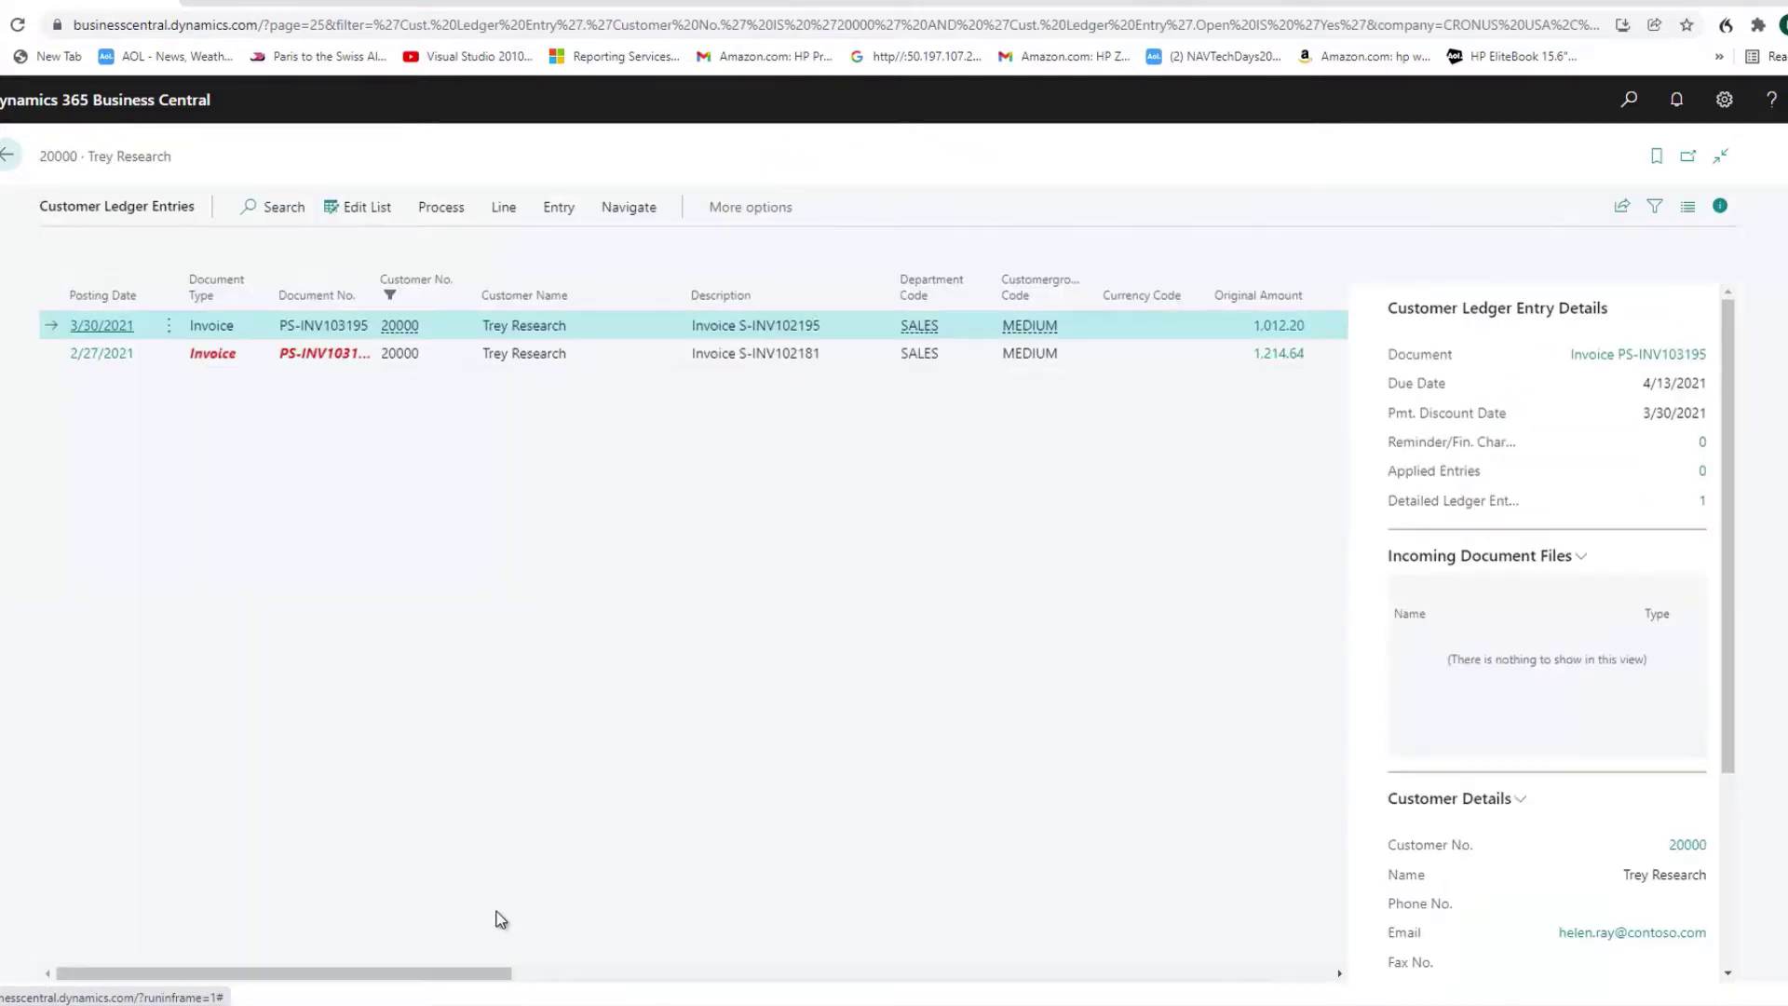
left_click_drag(373, 972, 849, 972)
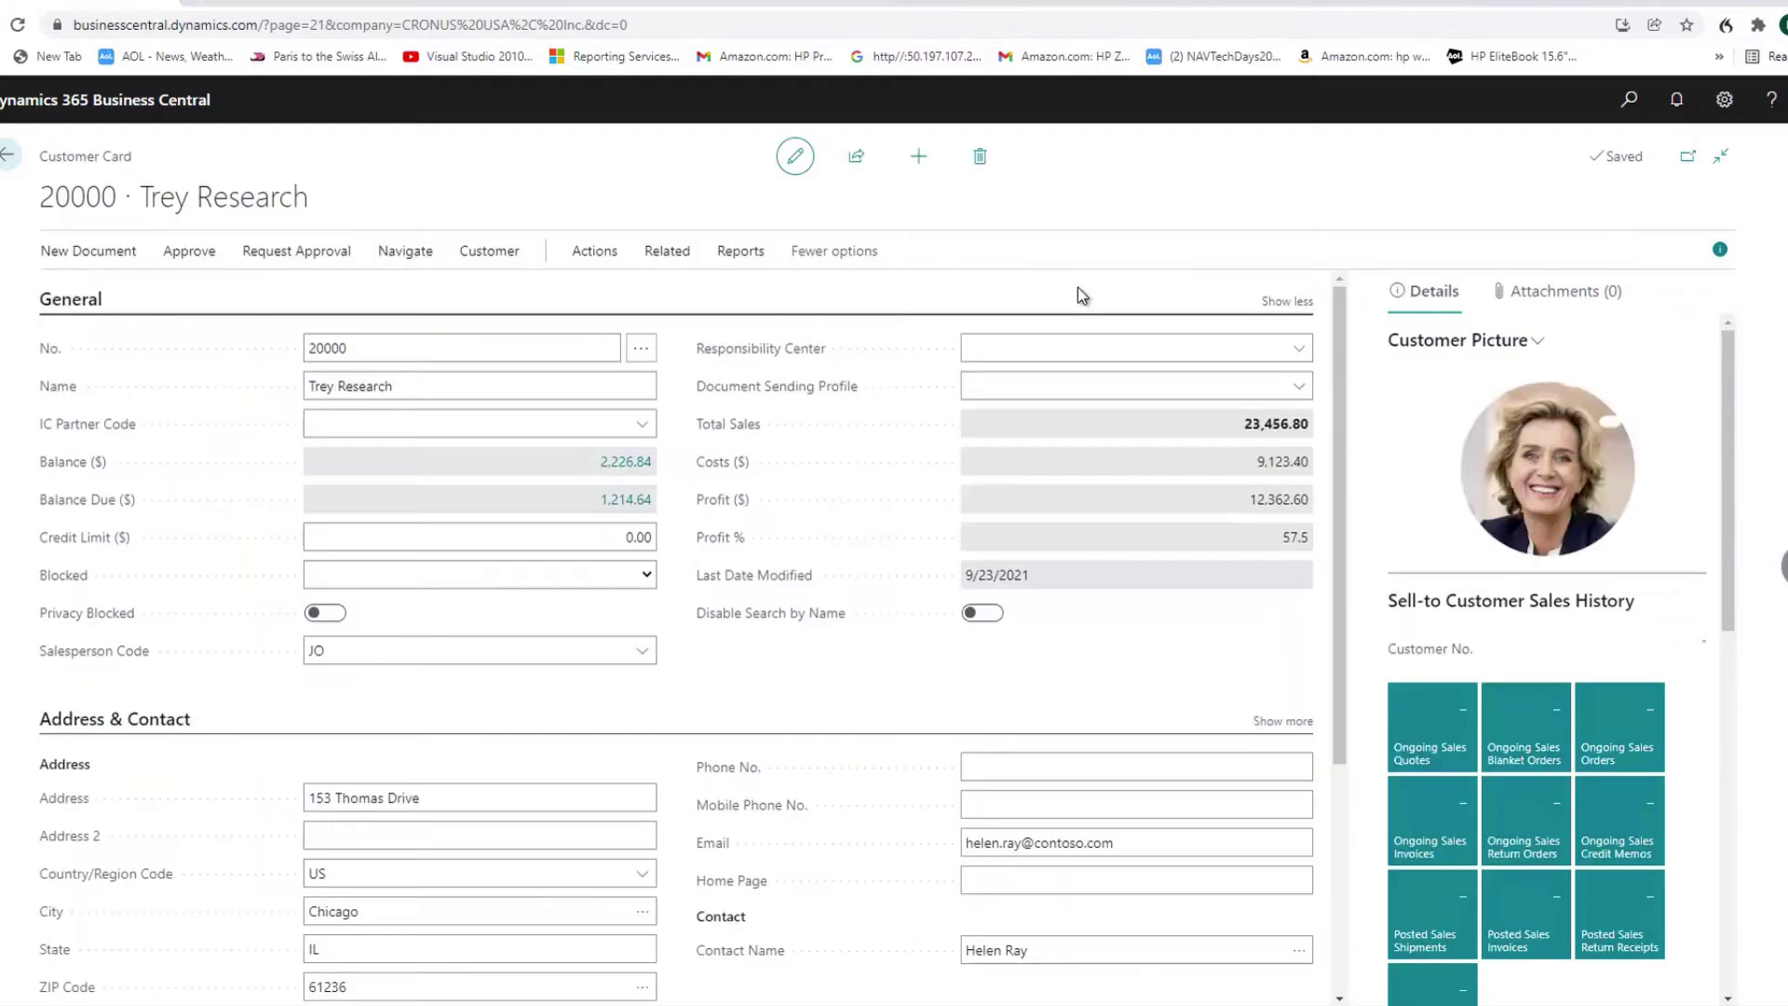
left_click(8, 157)
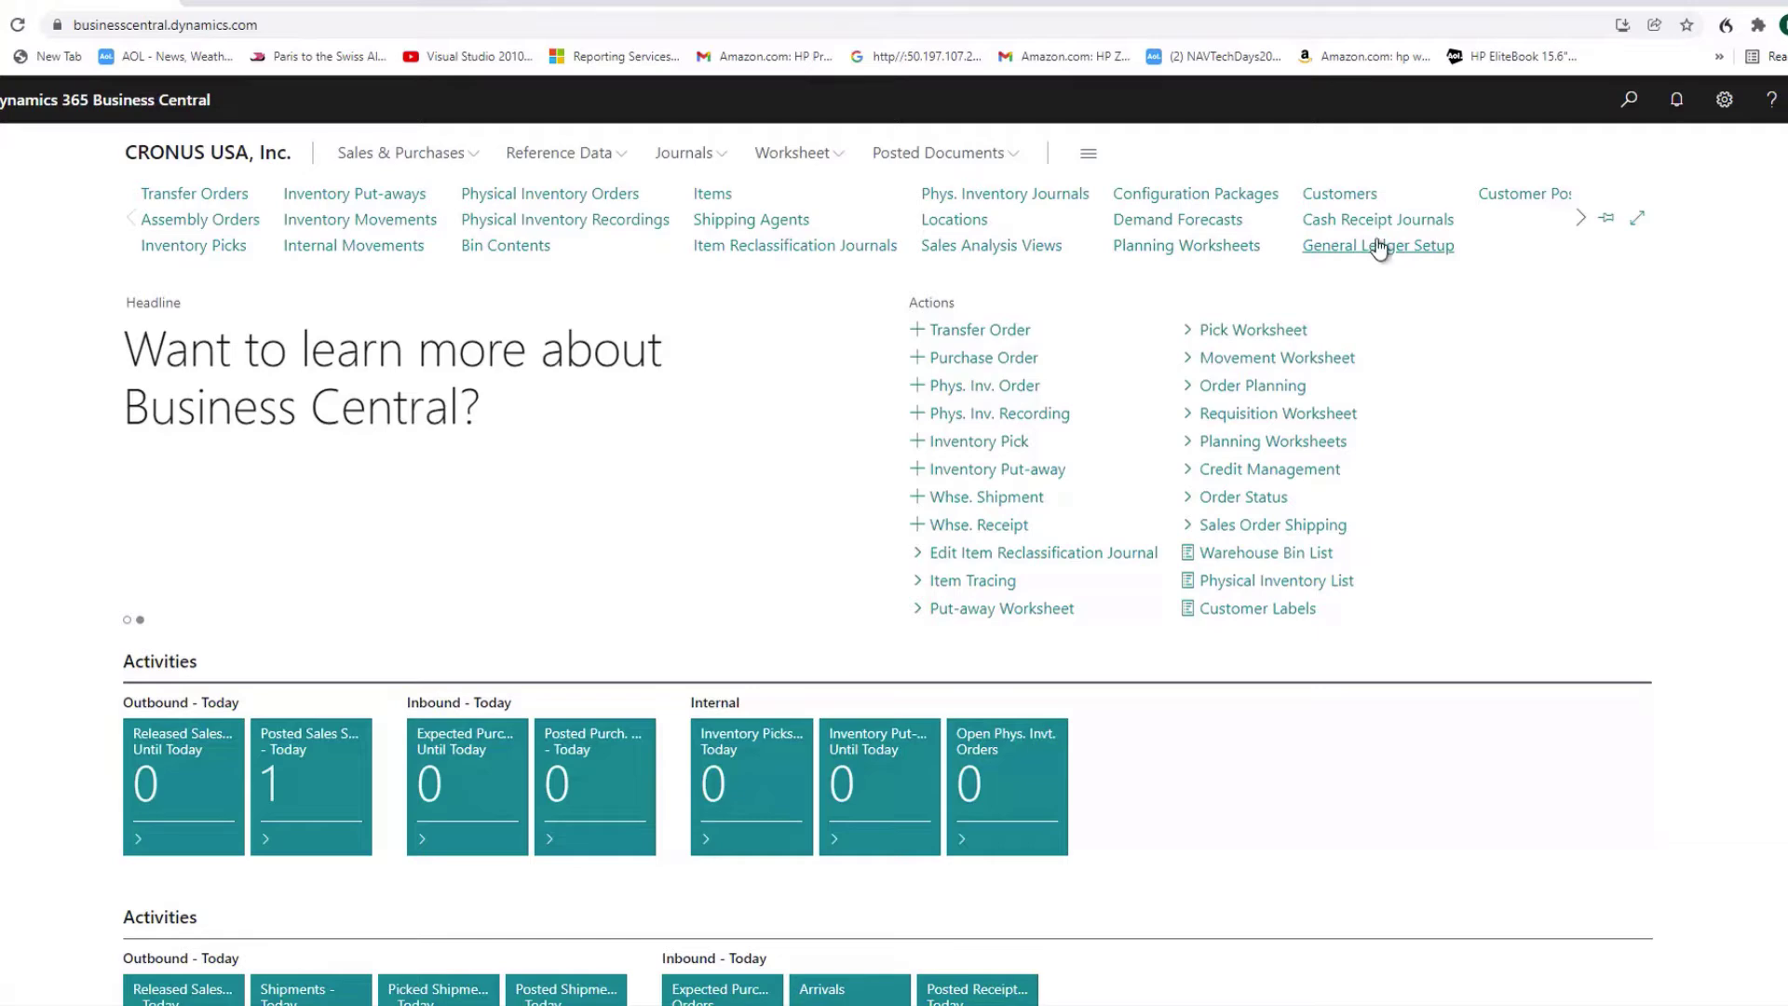
Set the maximum payment tolerance amount to 4 in General Ledger Setup and update all open customer and vendor entries
left_click(1376, 252)
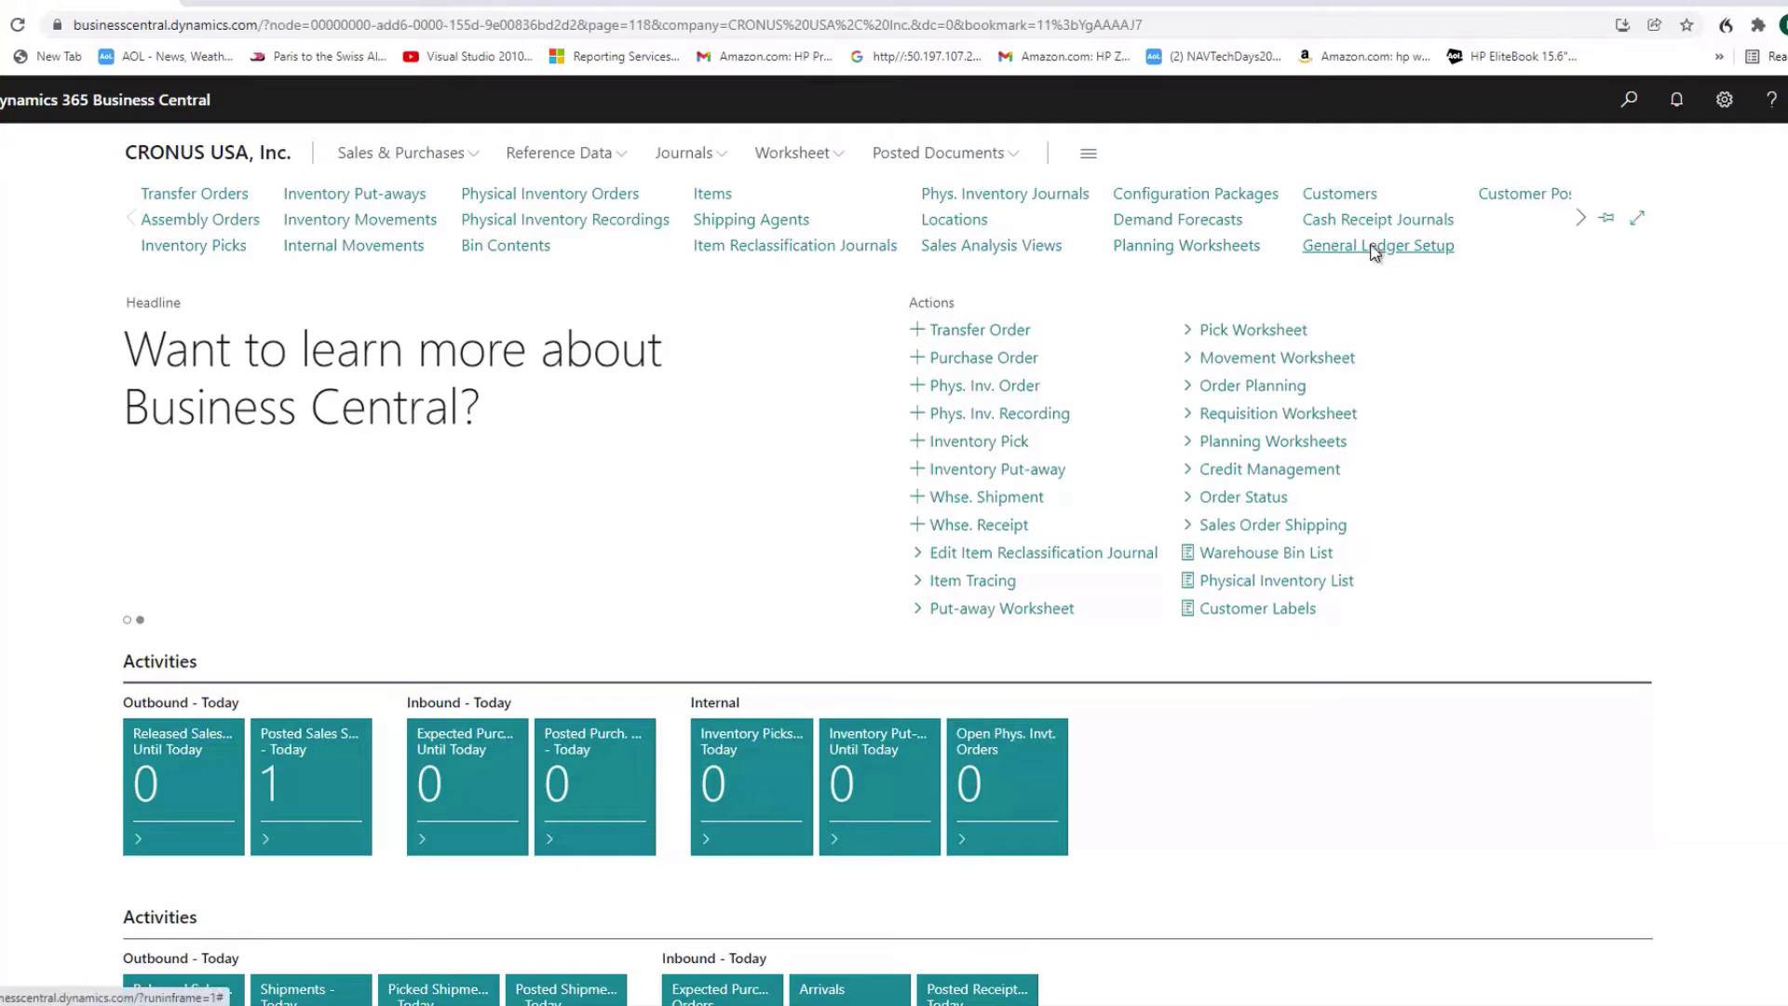
scroll(1026, 659, "down", 5)
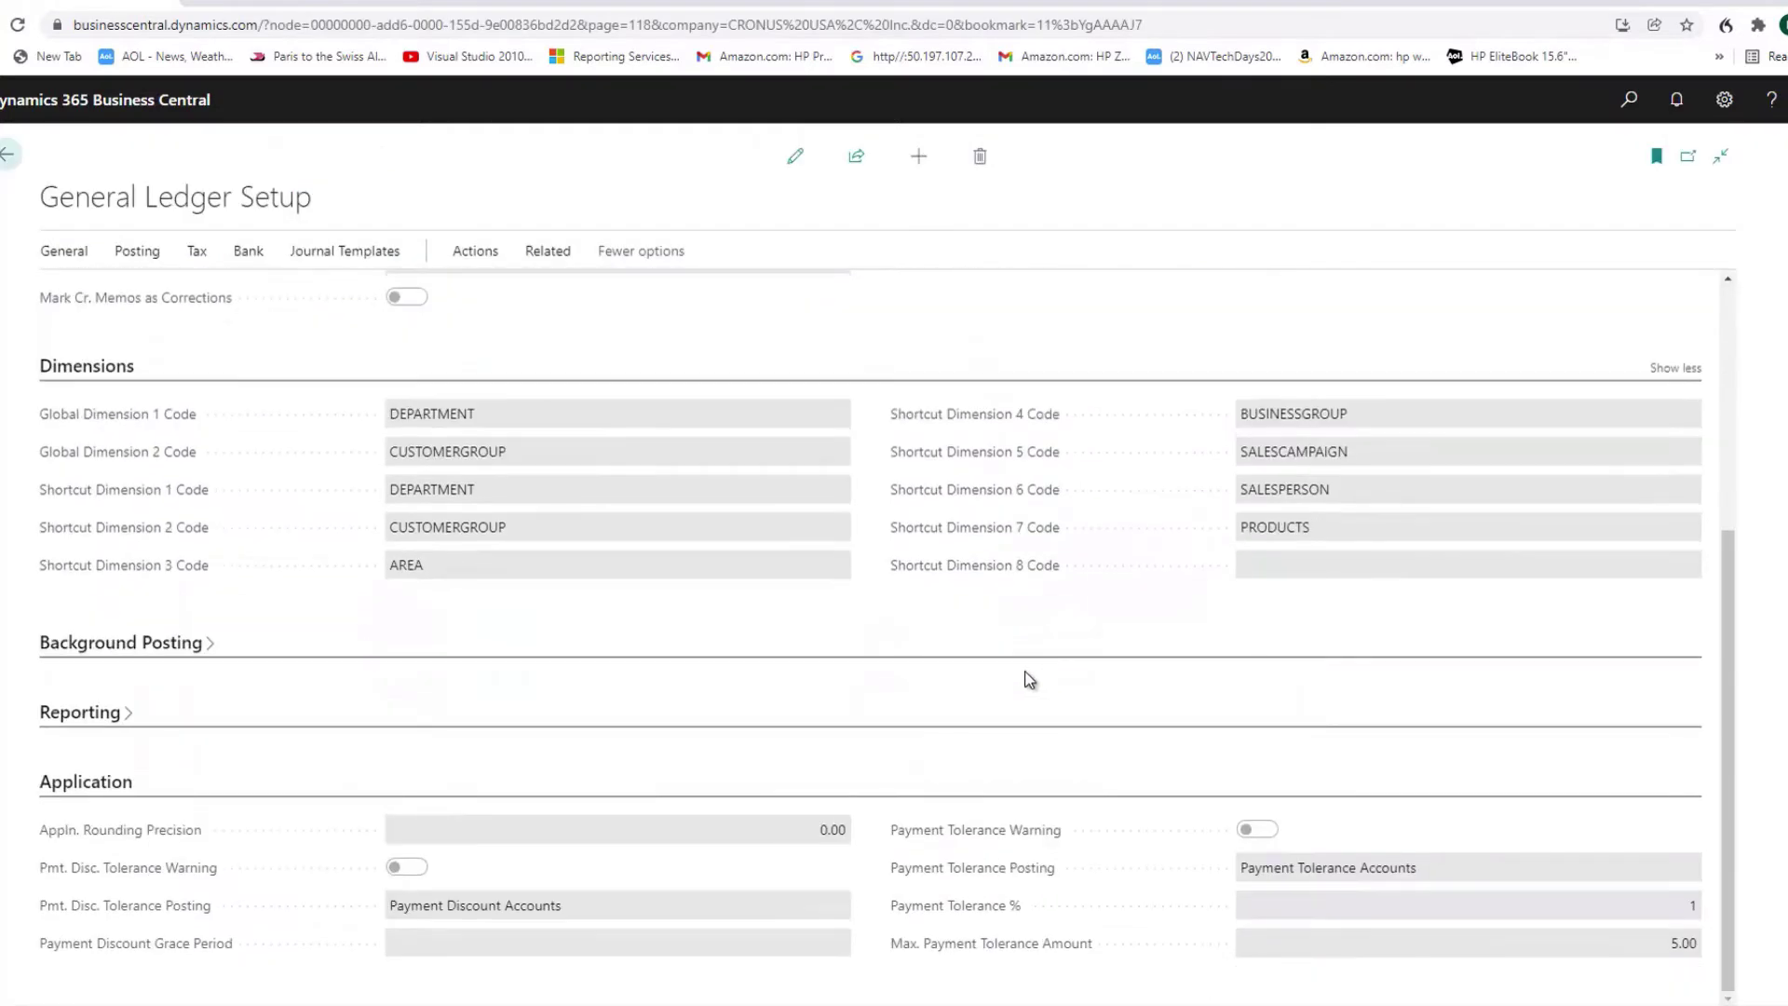
left_click(794, 155)
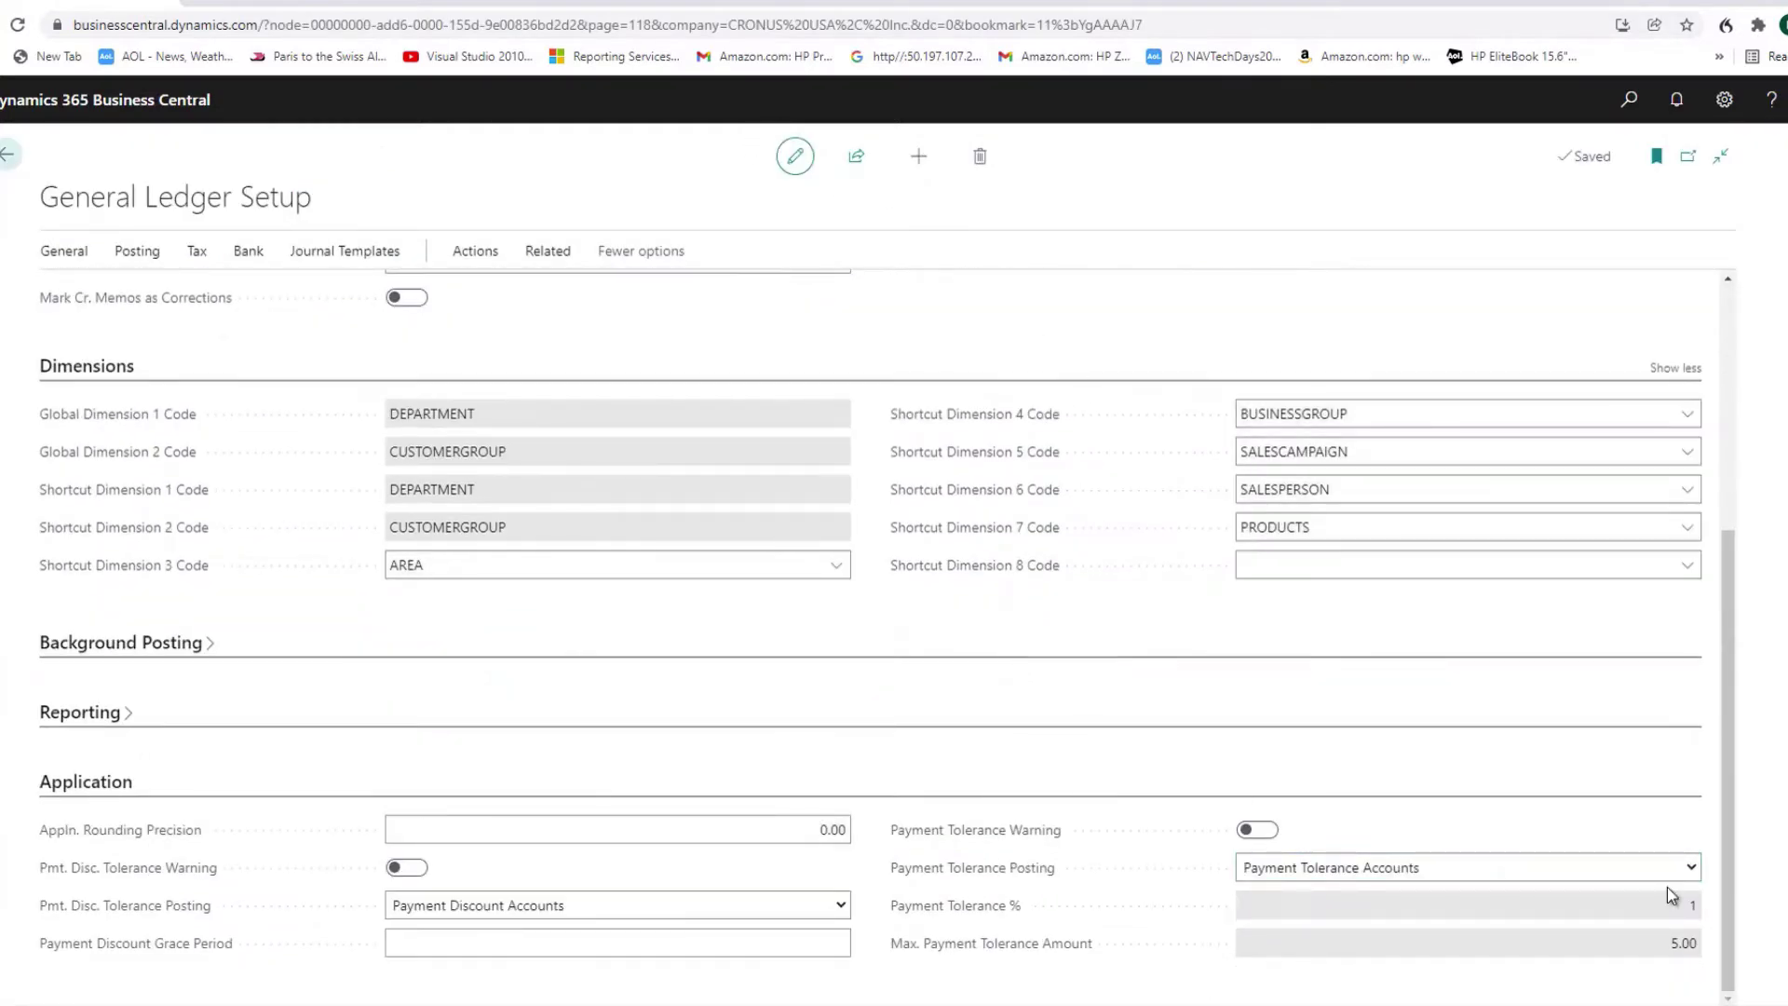
left_click(477, 251)
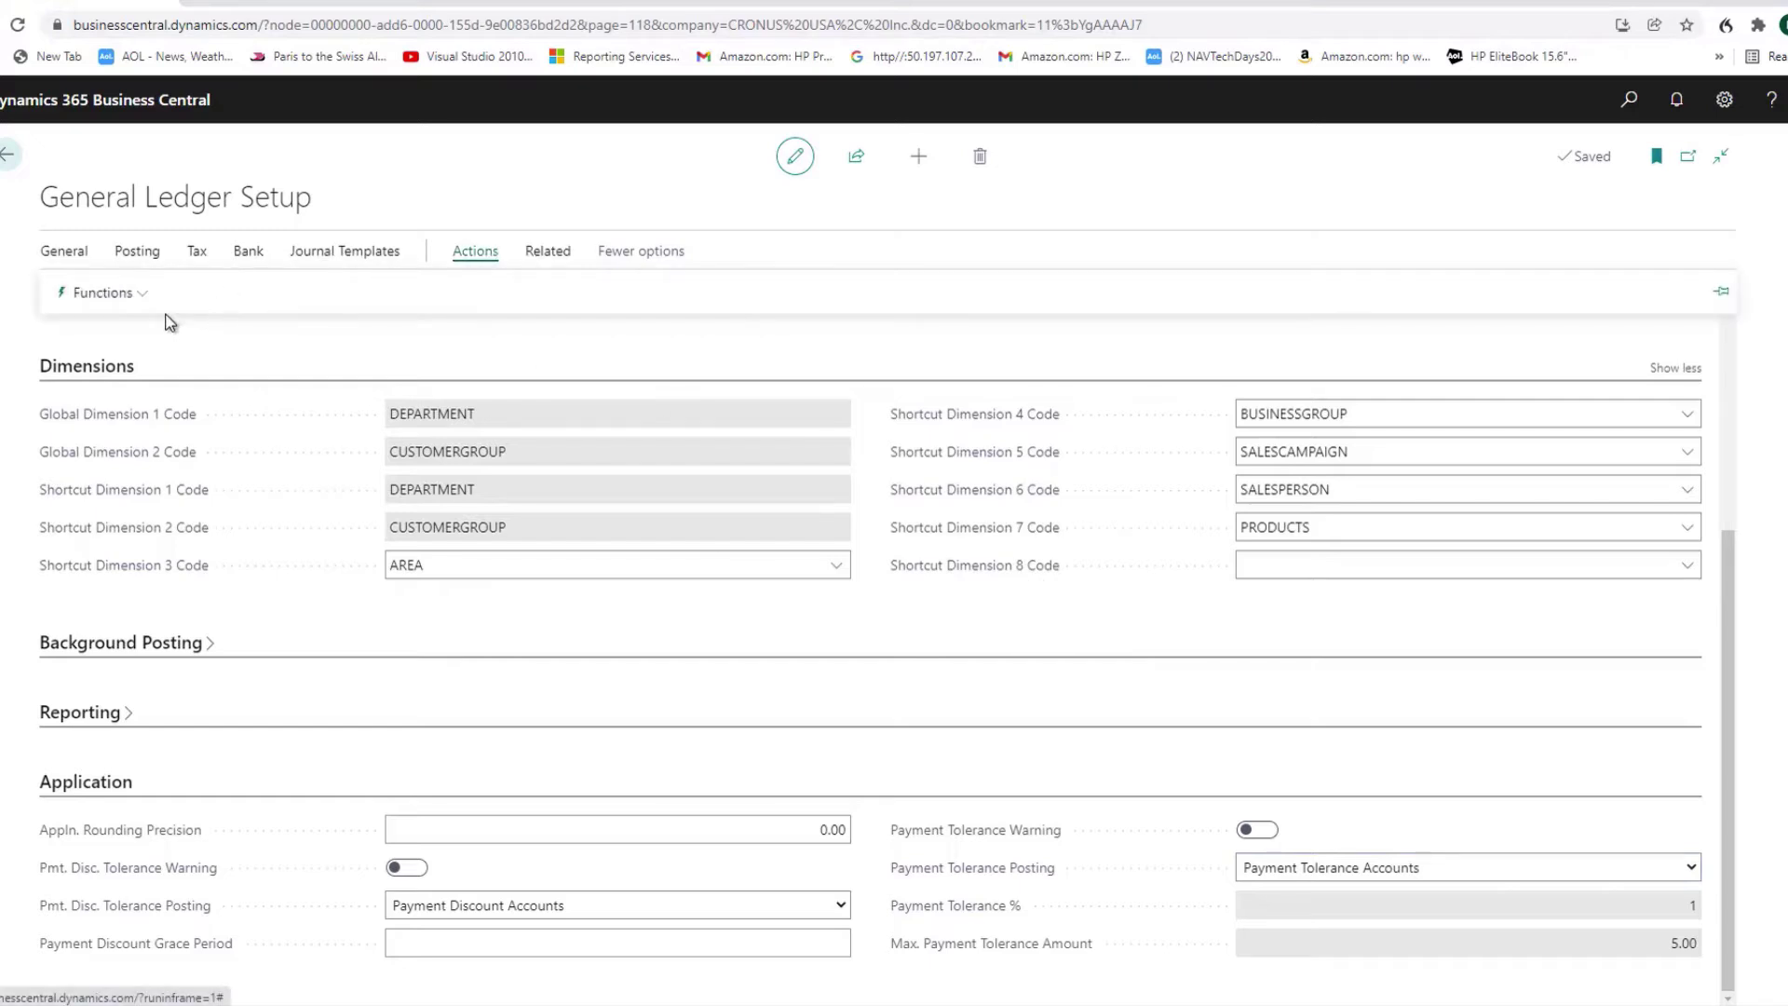
left_click(135, 294)
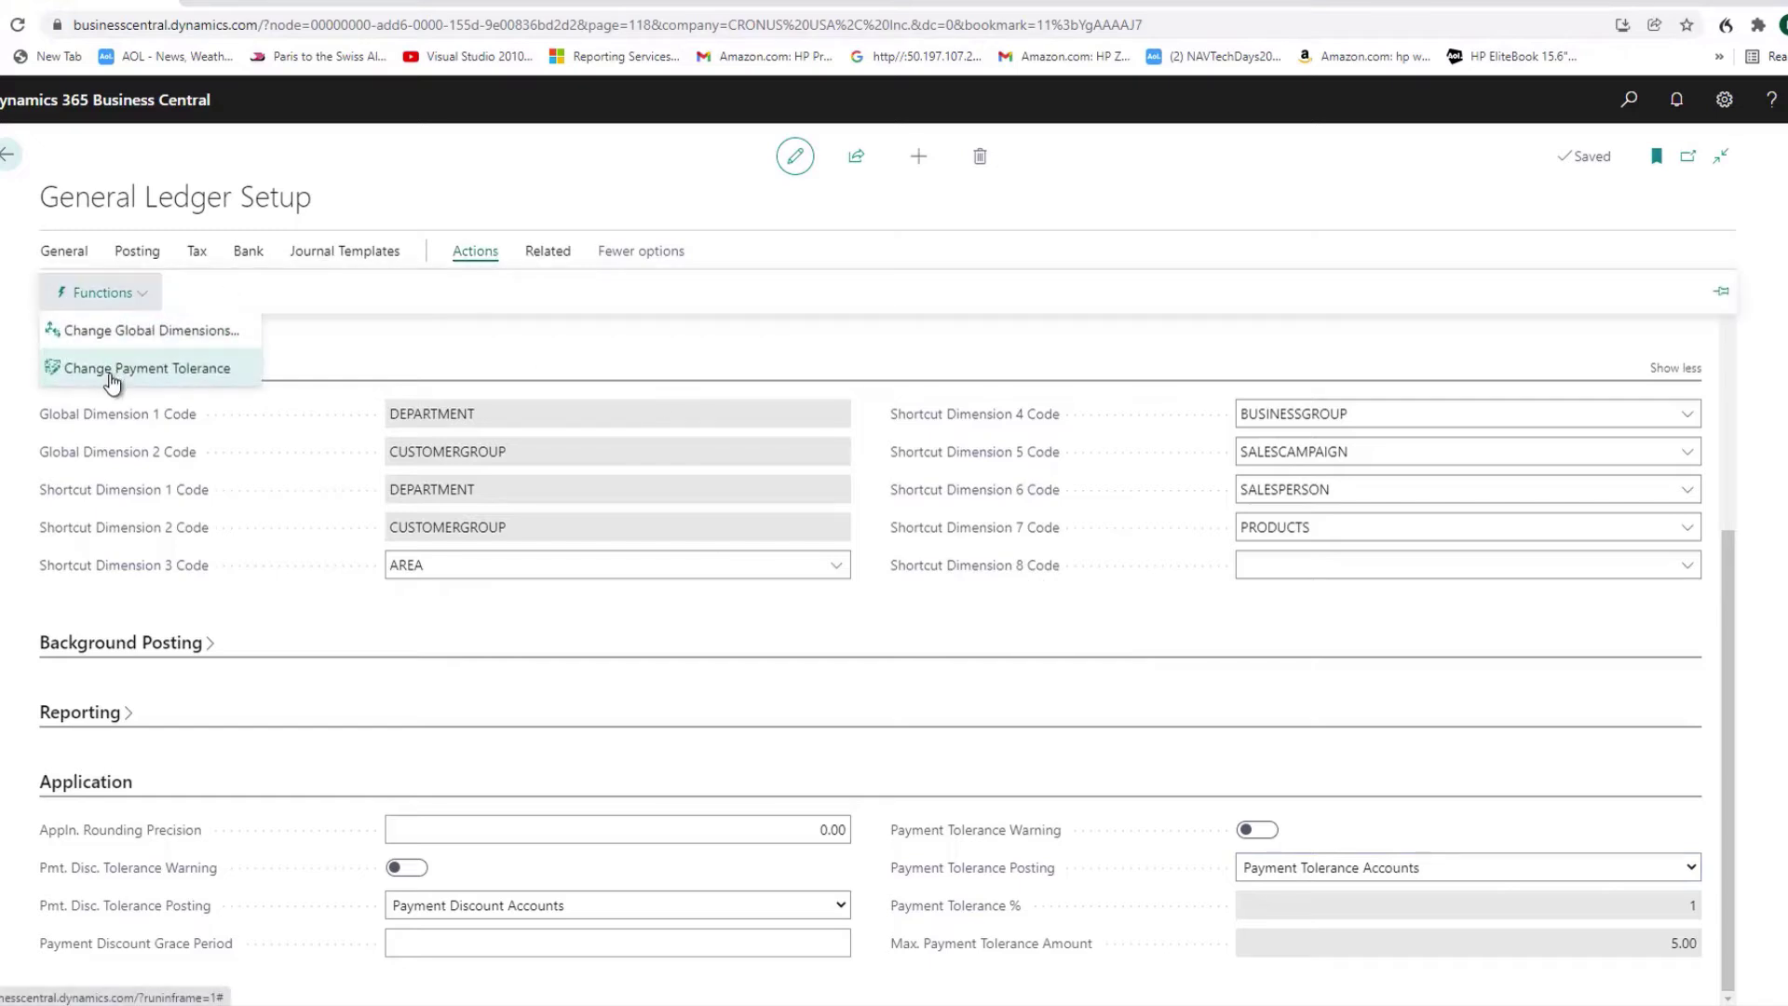
left_click(112, 370)
left_click(1151, 603)
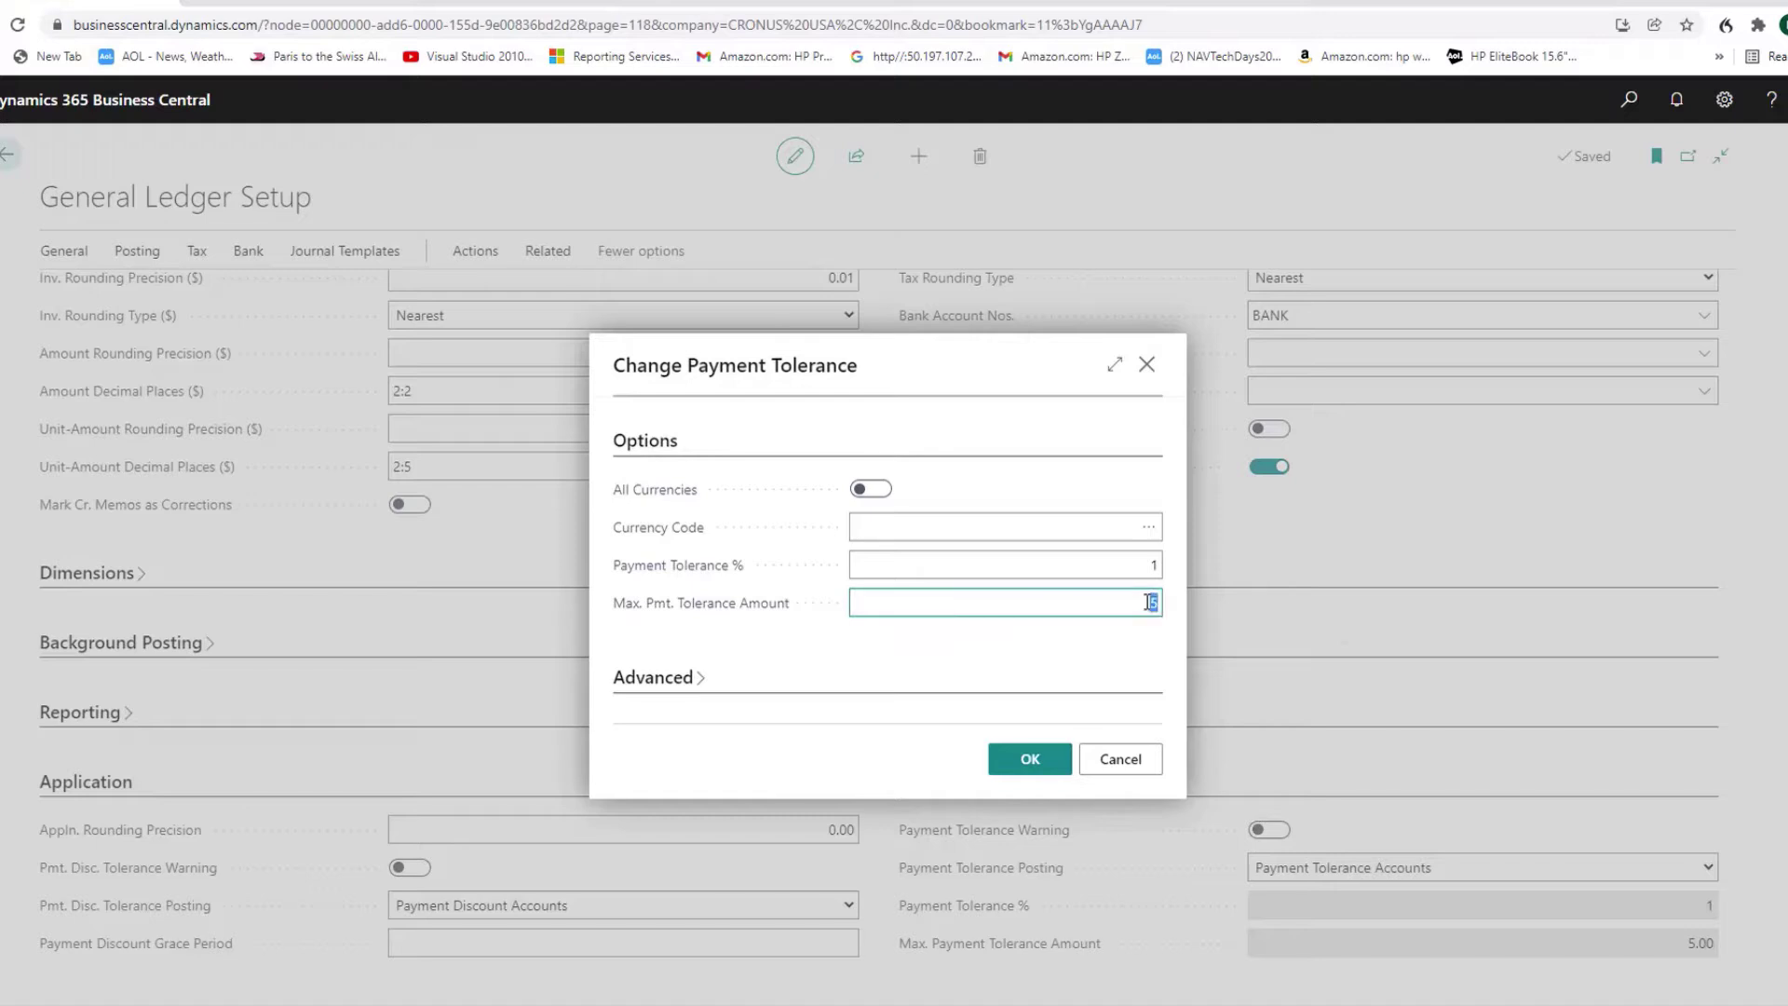
type("4")
left_click(1006, 759)
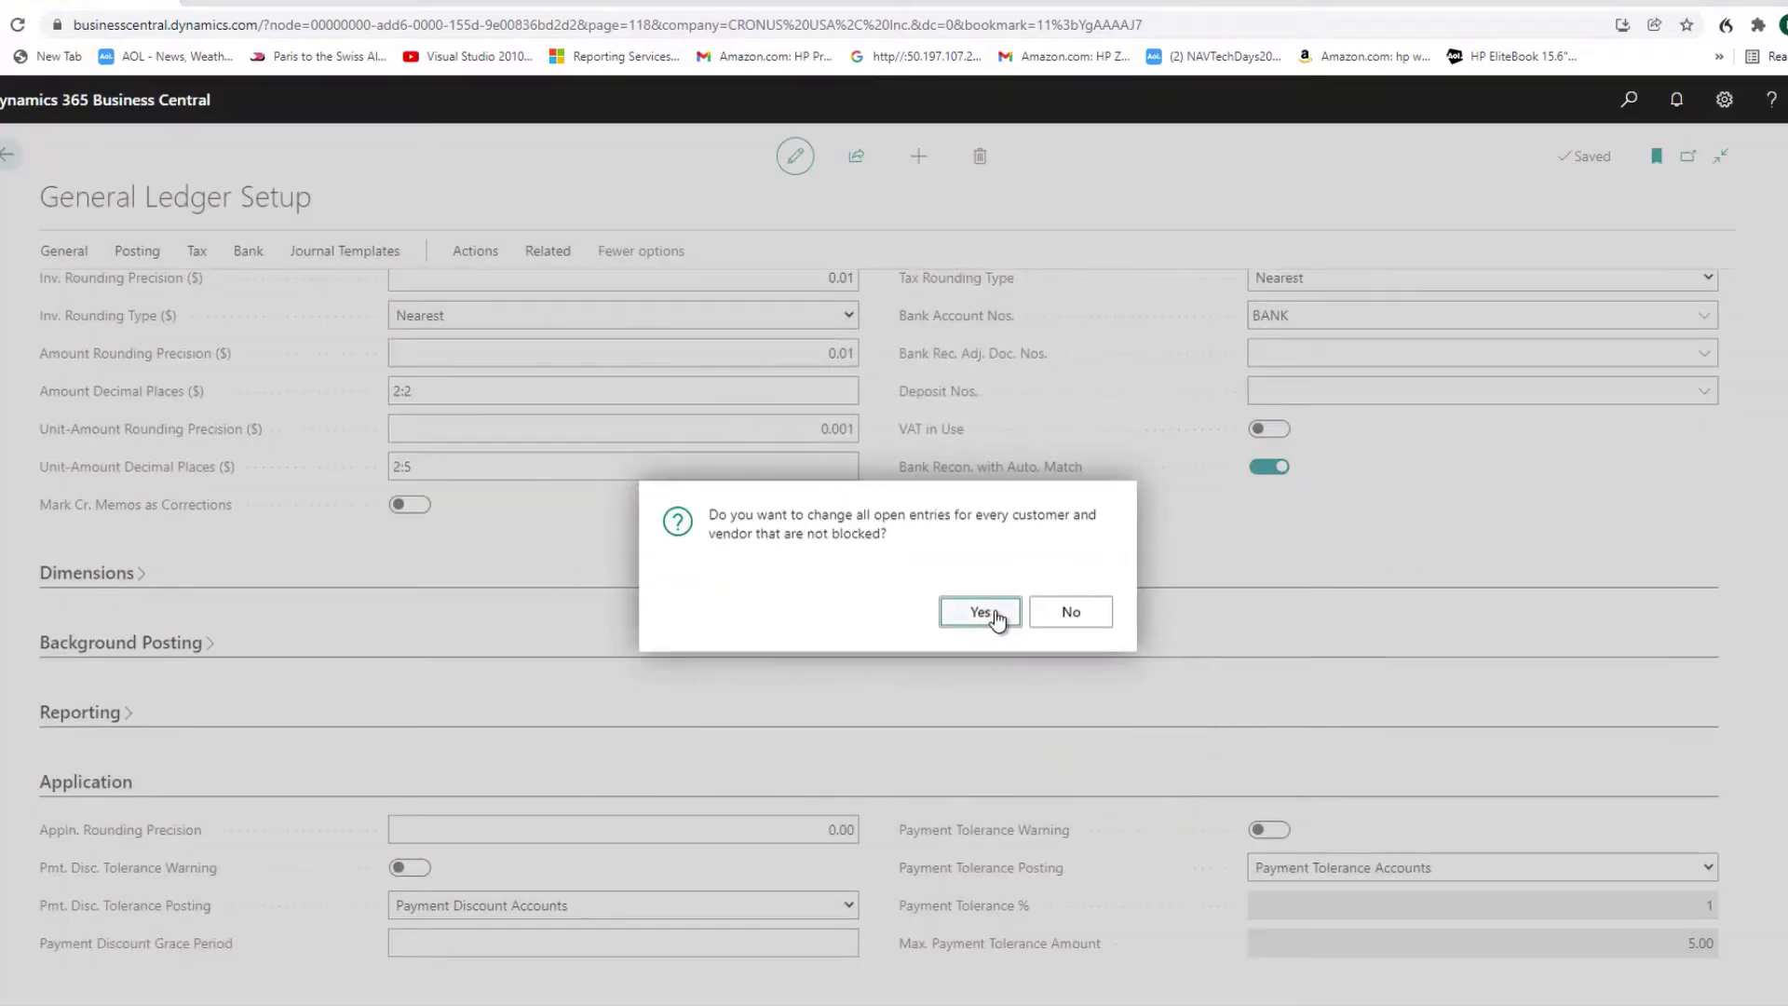
left_click(991, 613)
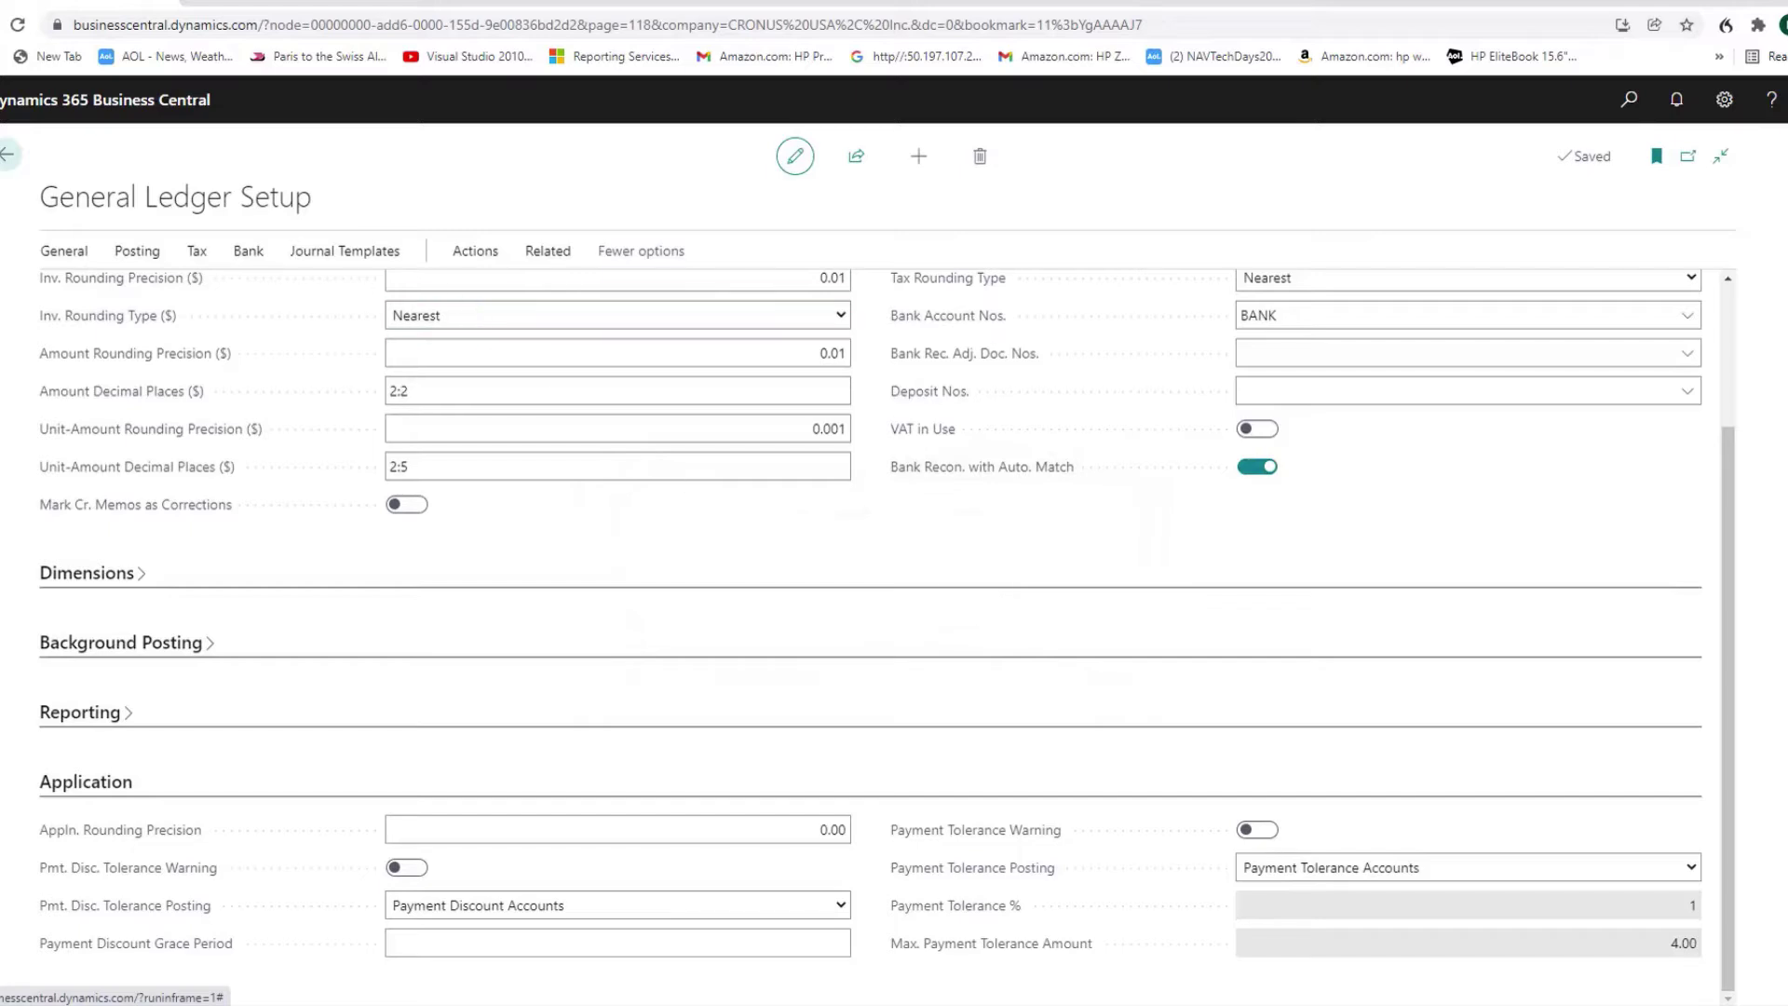
left_click(9, 158)
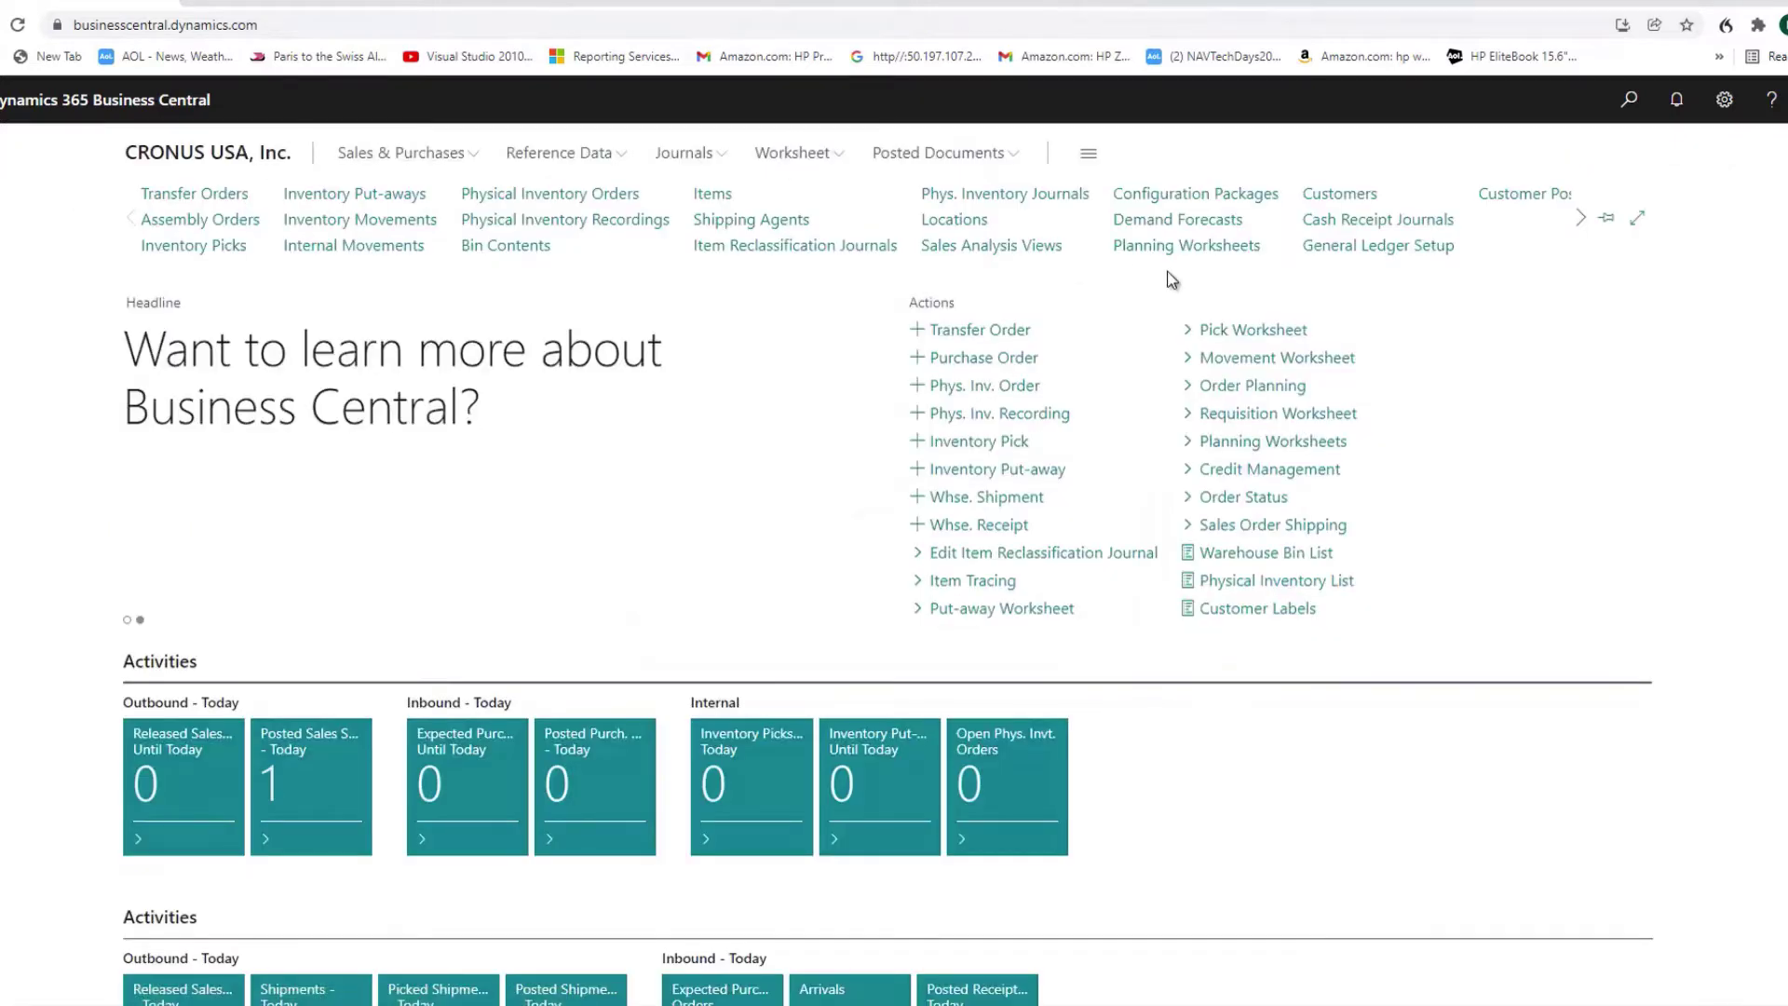
Check the Max. Payment Tolerance values on Trey Research's open ledger entries again, and return to the home page
left_click(1330, 205)
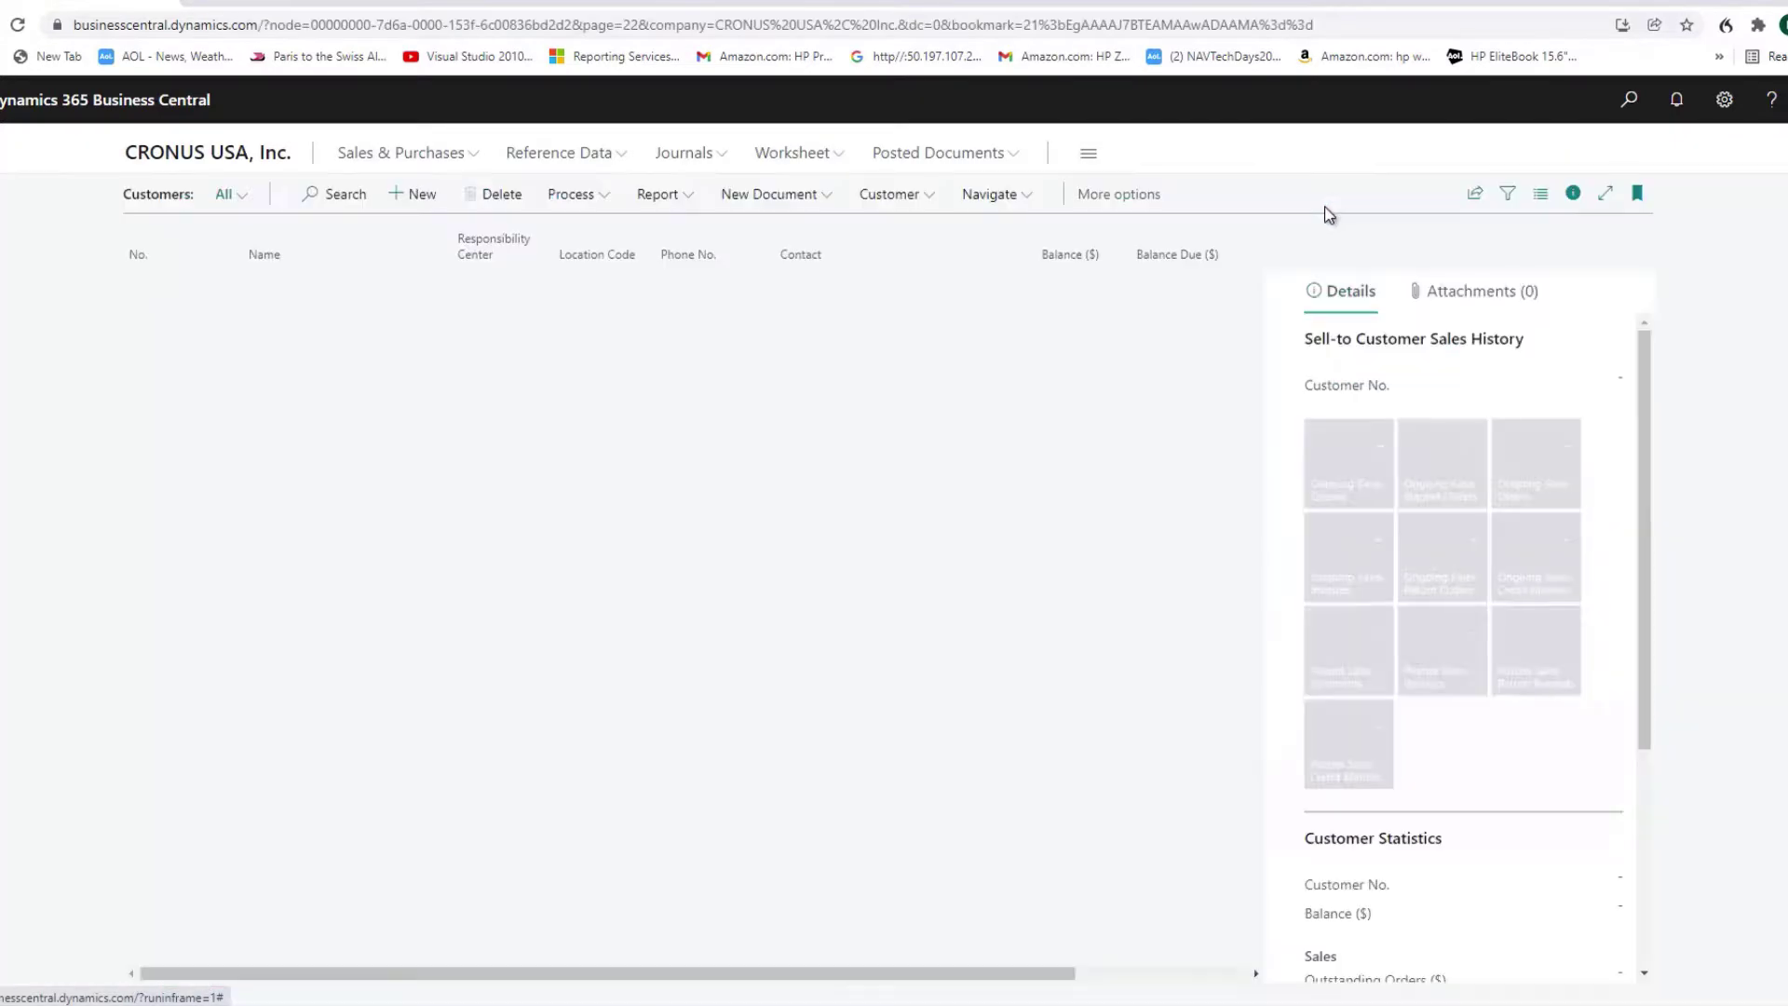
left_click(141, 322)
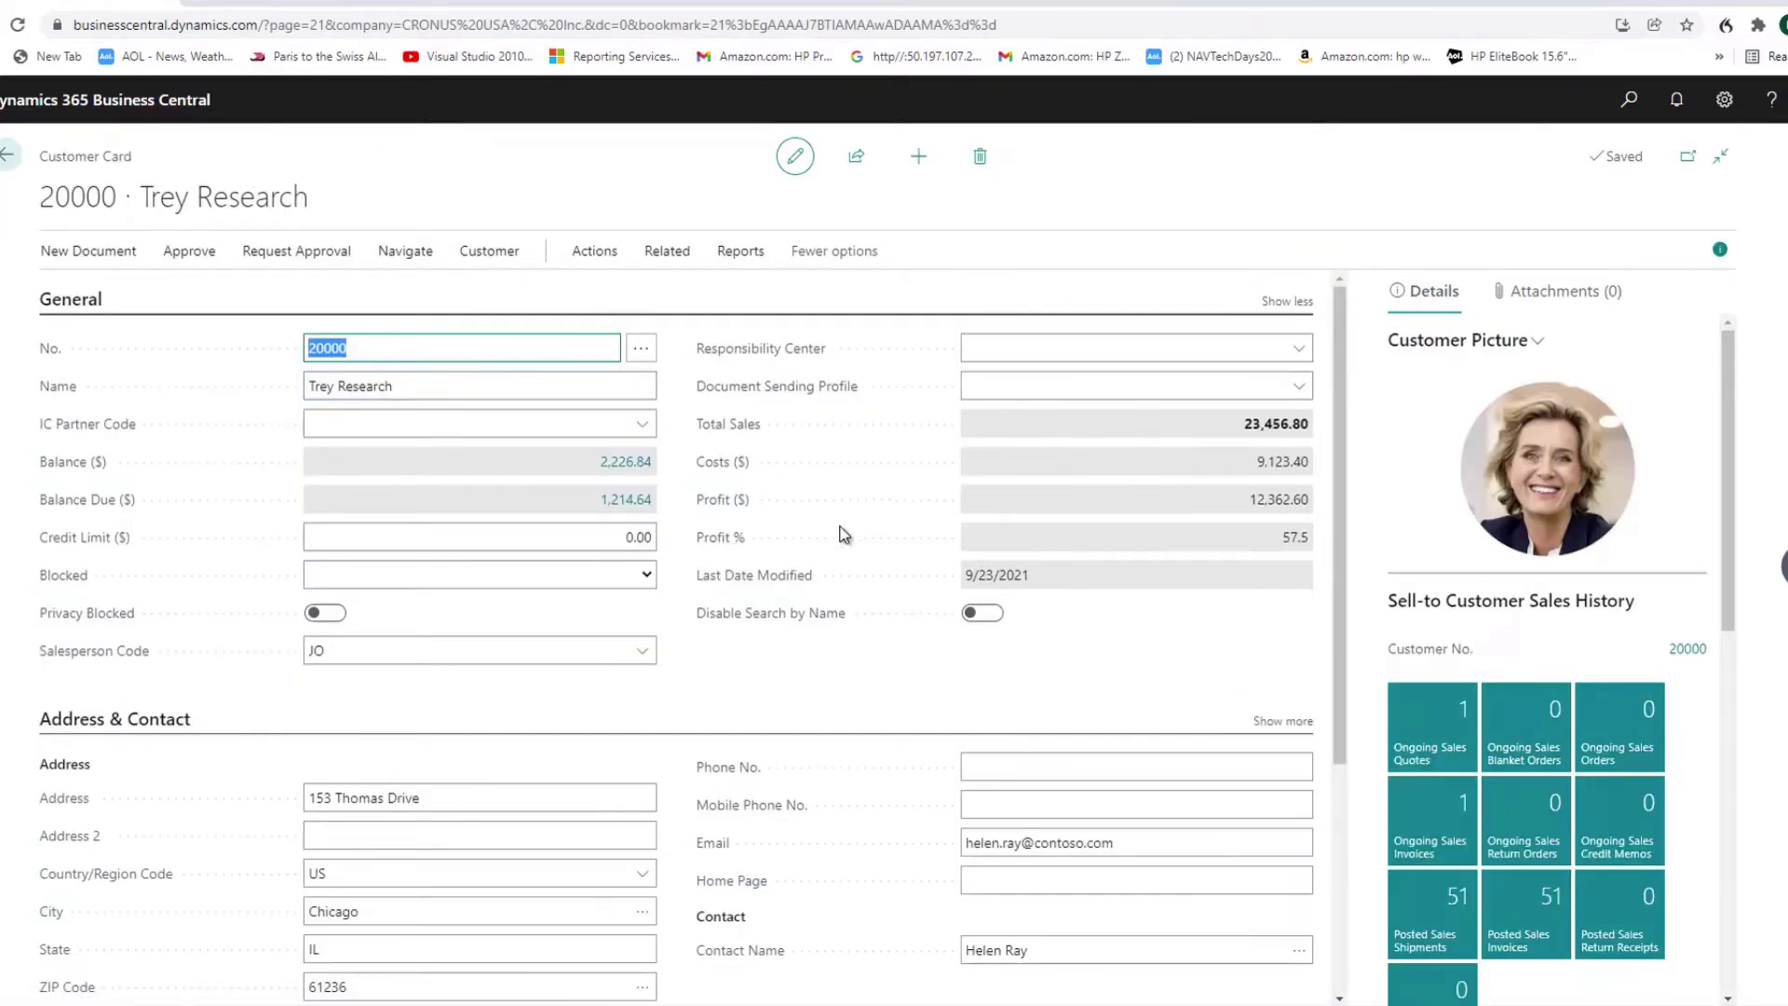
left_click(619, 466)
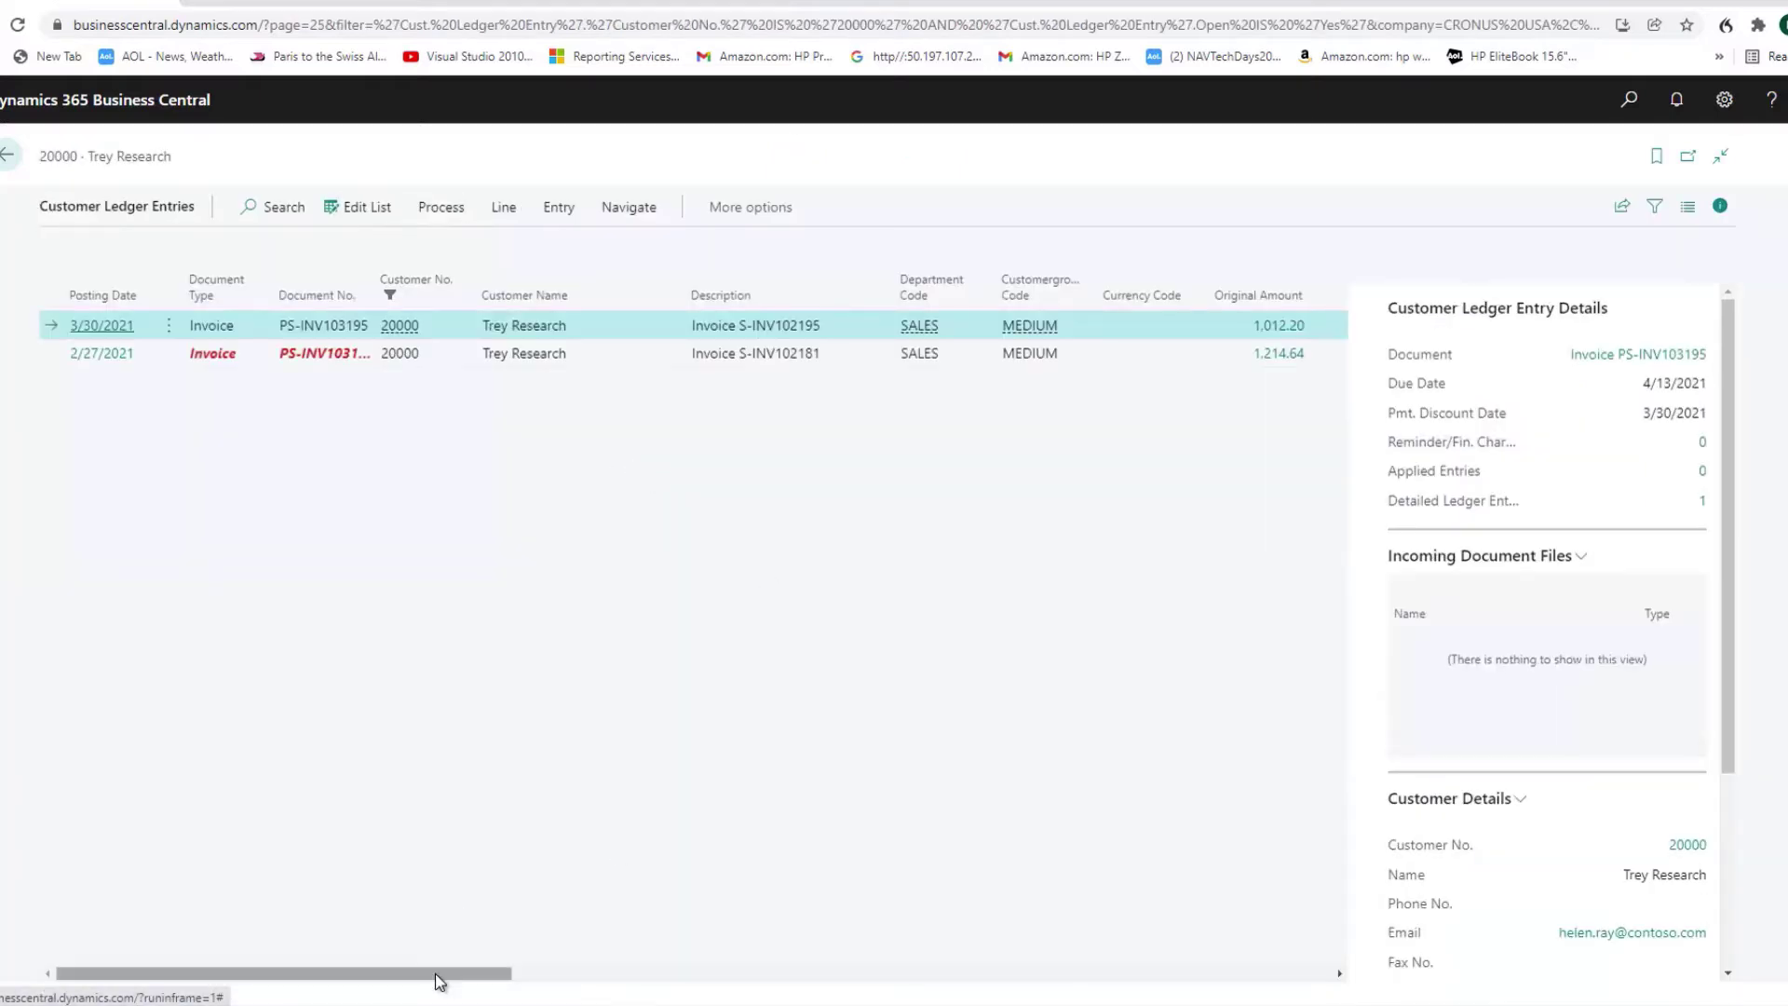
left_click_drag(529, 974, 943, 973)
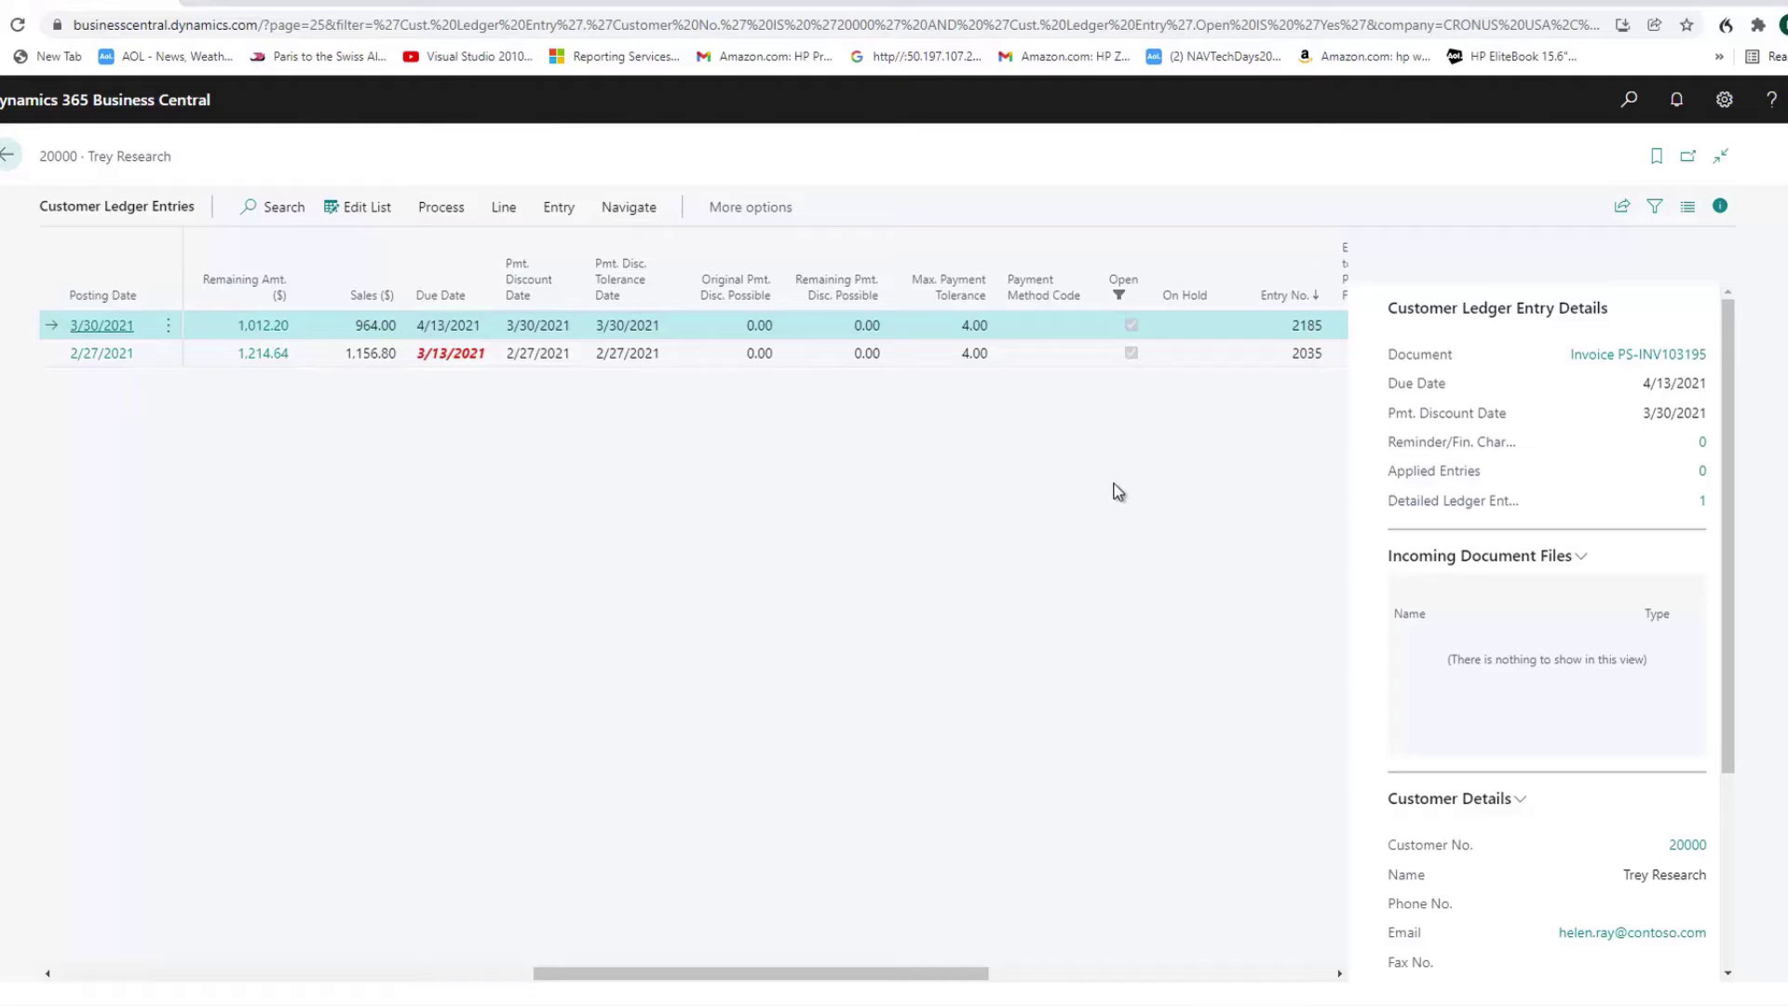
left_click(7, 161)
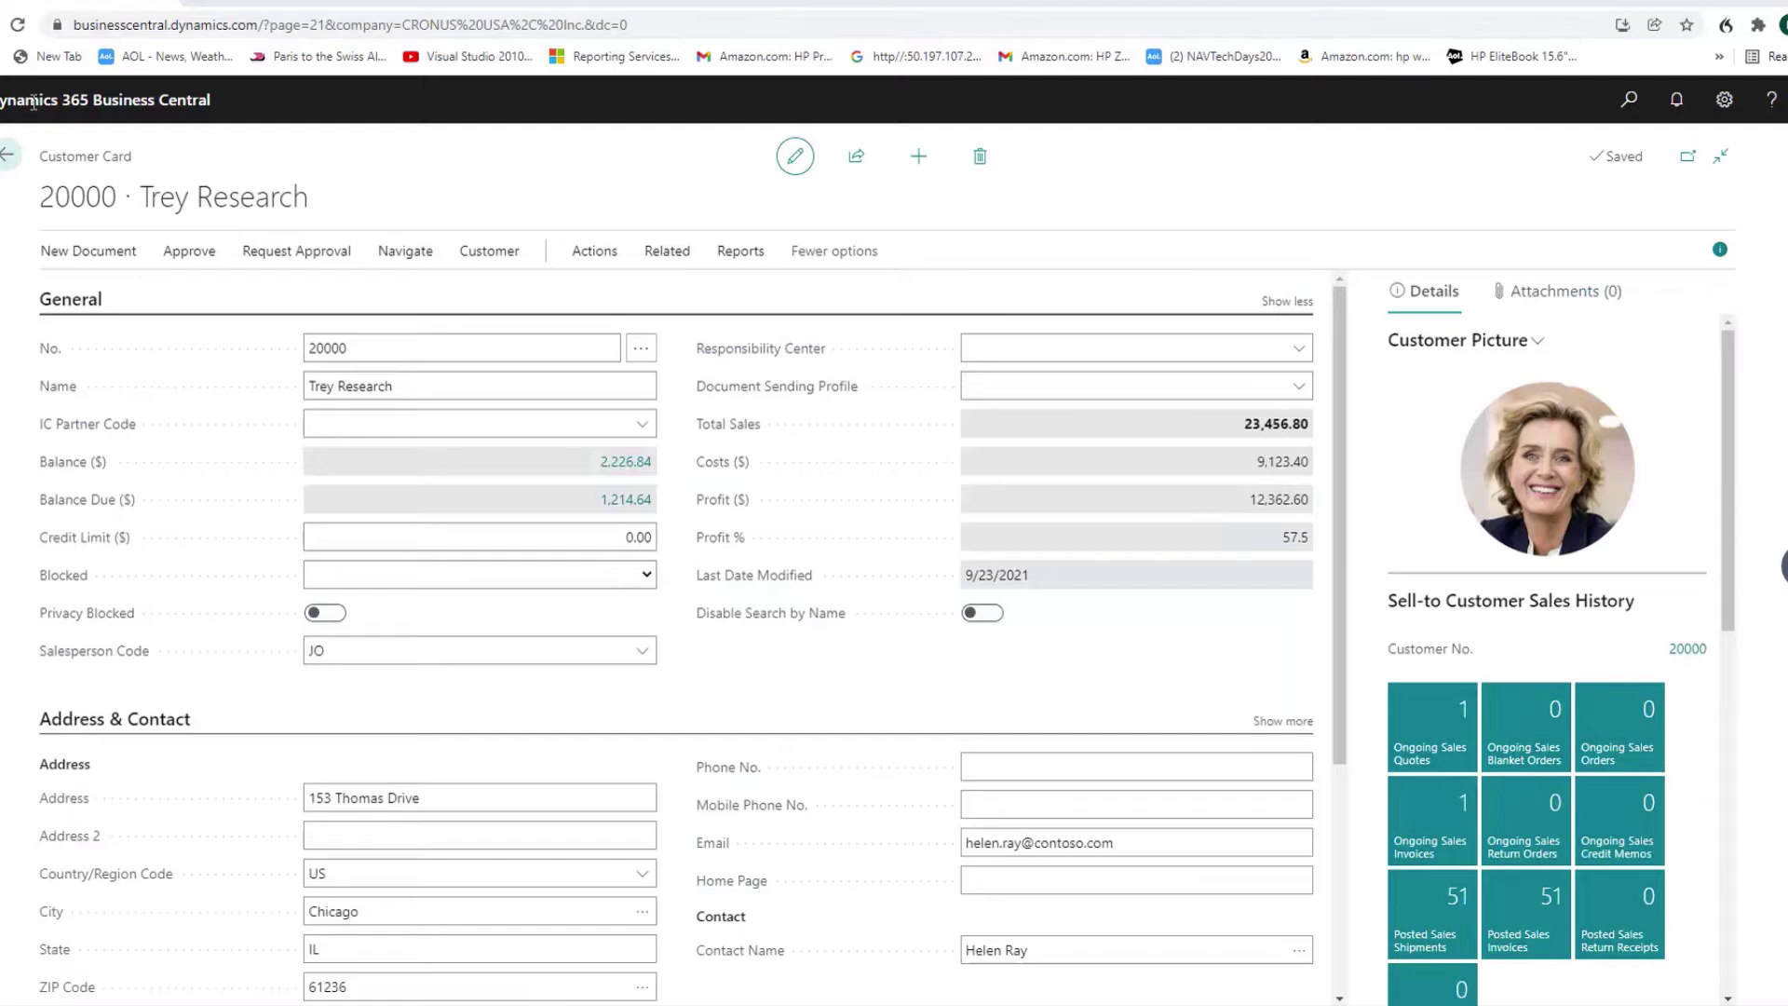
left_click(11, 157)
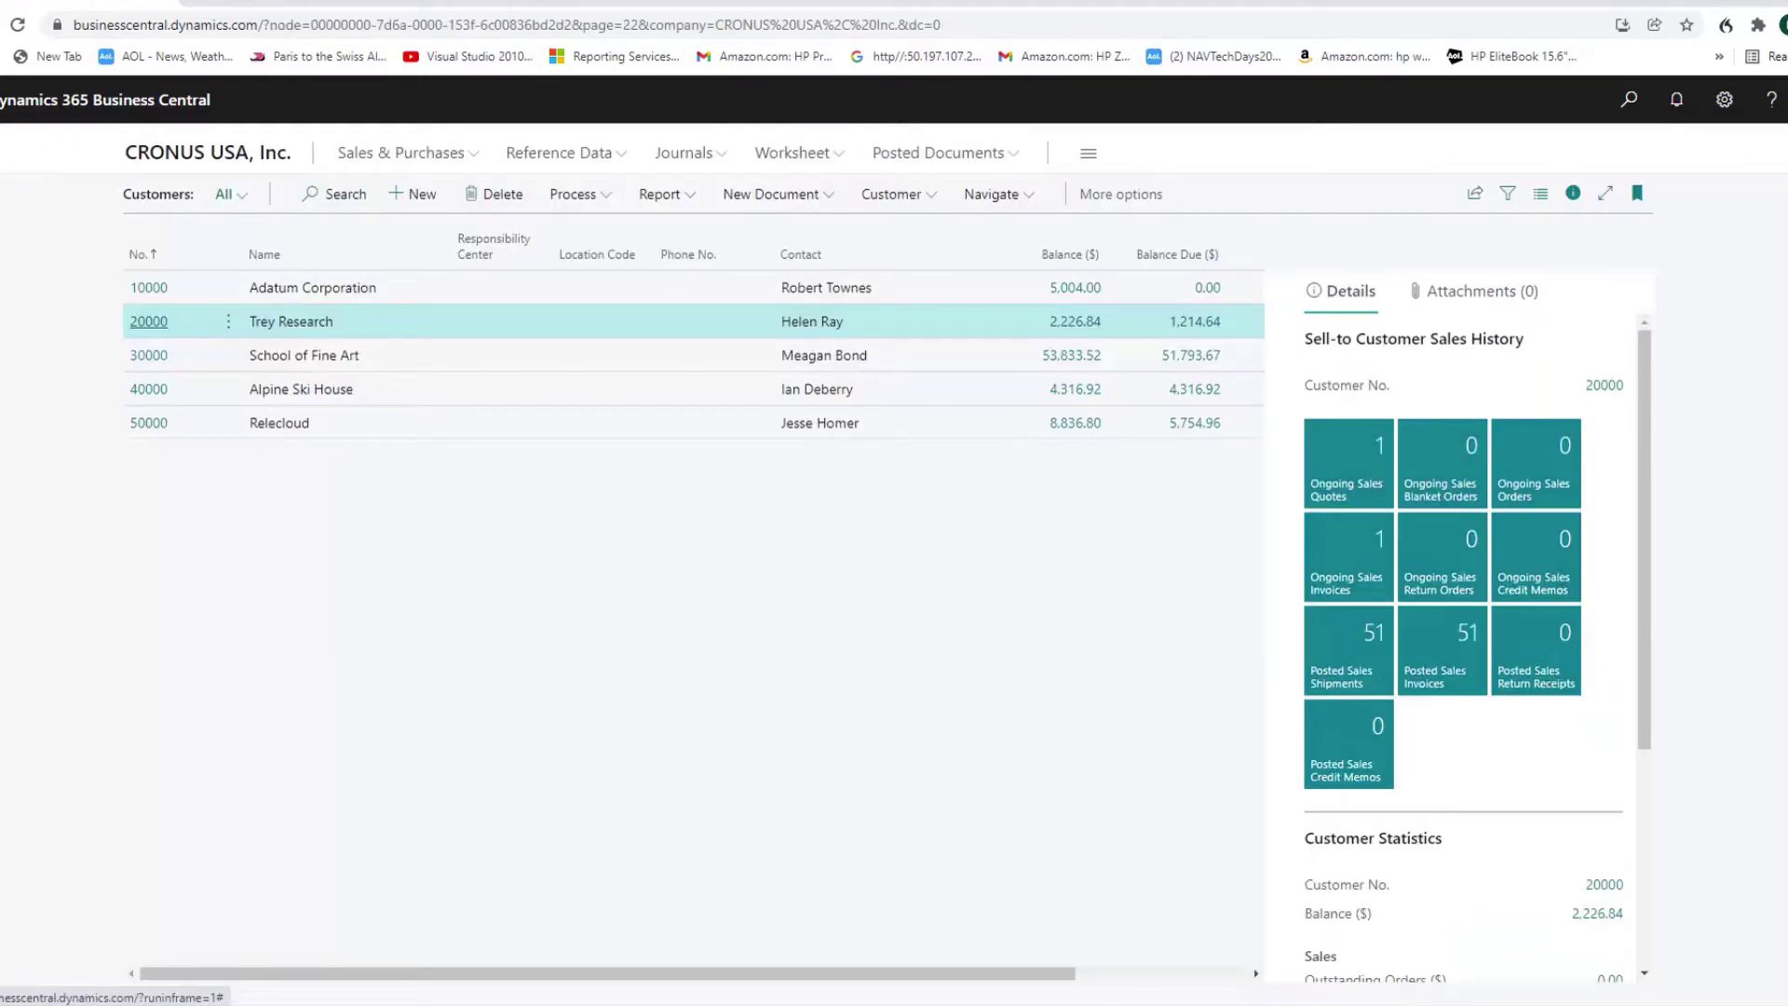
key("alt+Left")
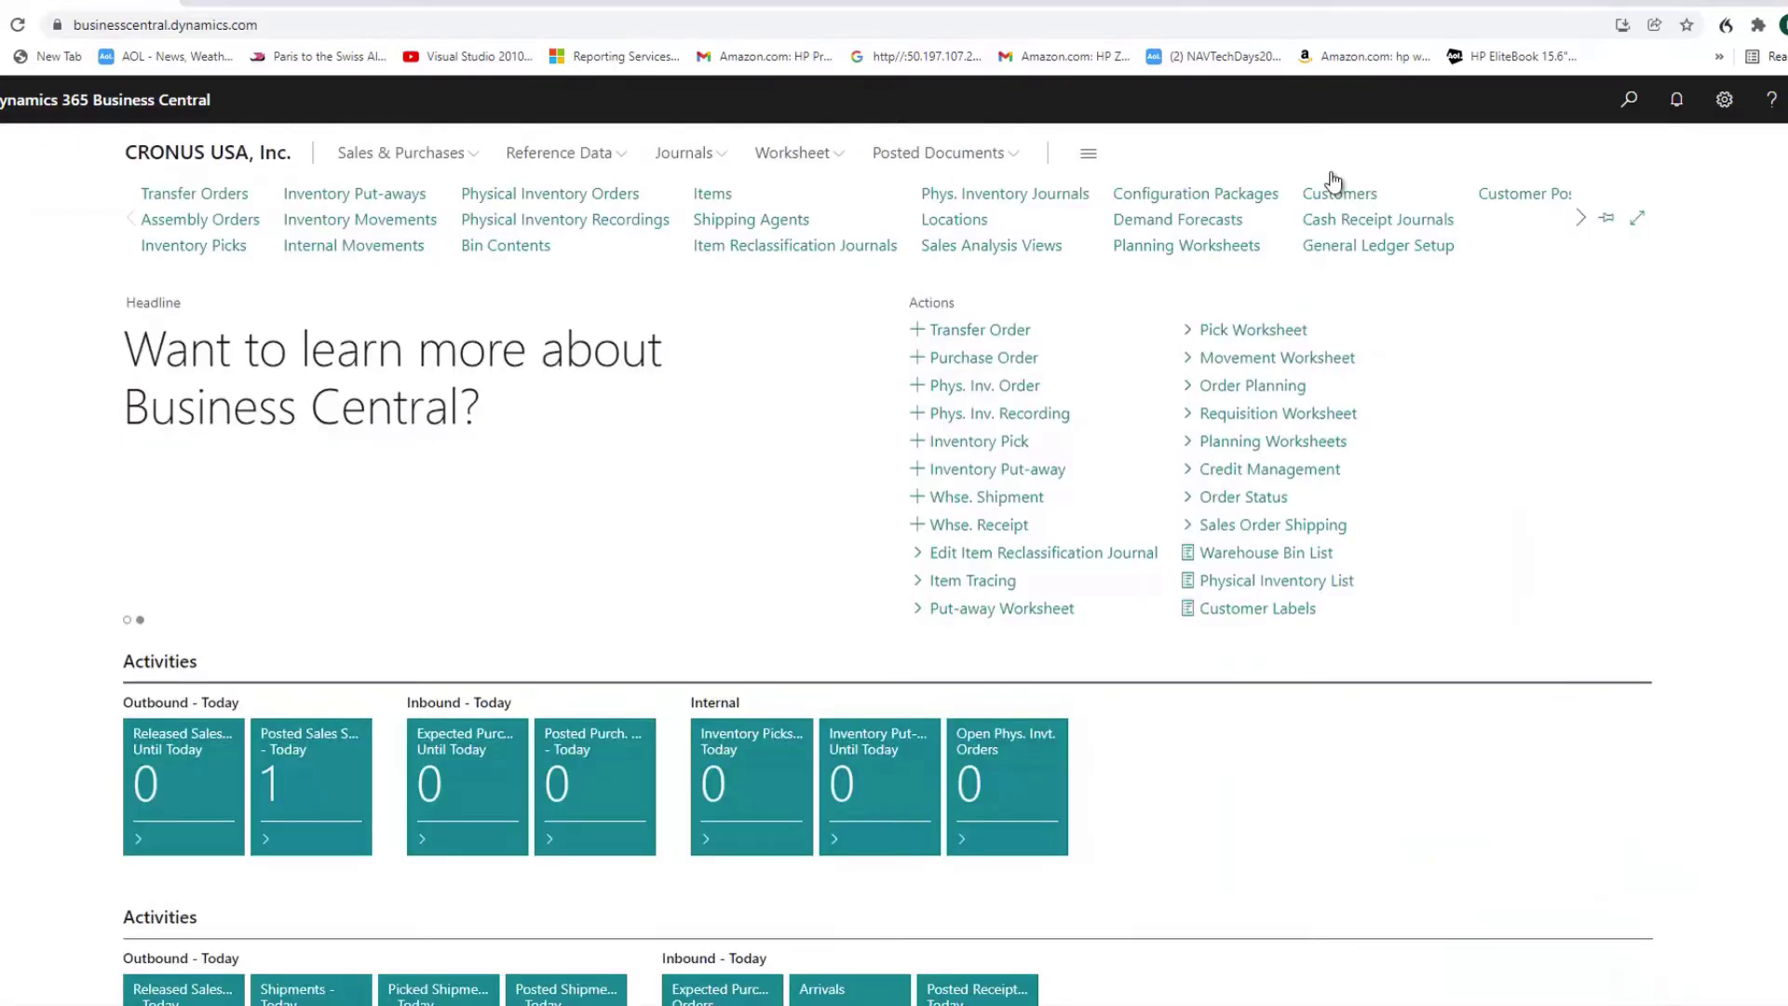
Open General Ledger Setup for editing and review the Payment Tolerance Posting options in the Application section, keeping Payment Tolerance Accounts
left_click(1353, 249)
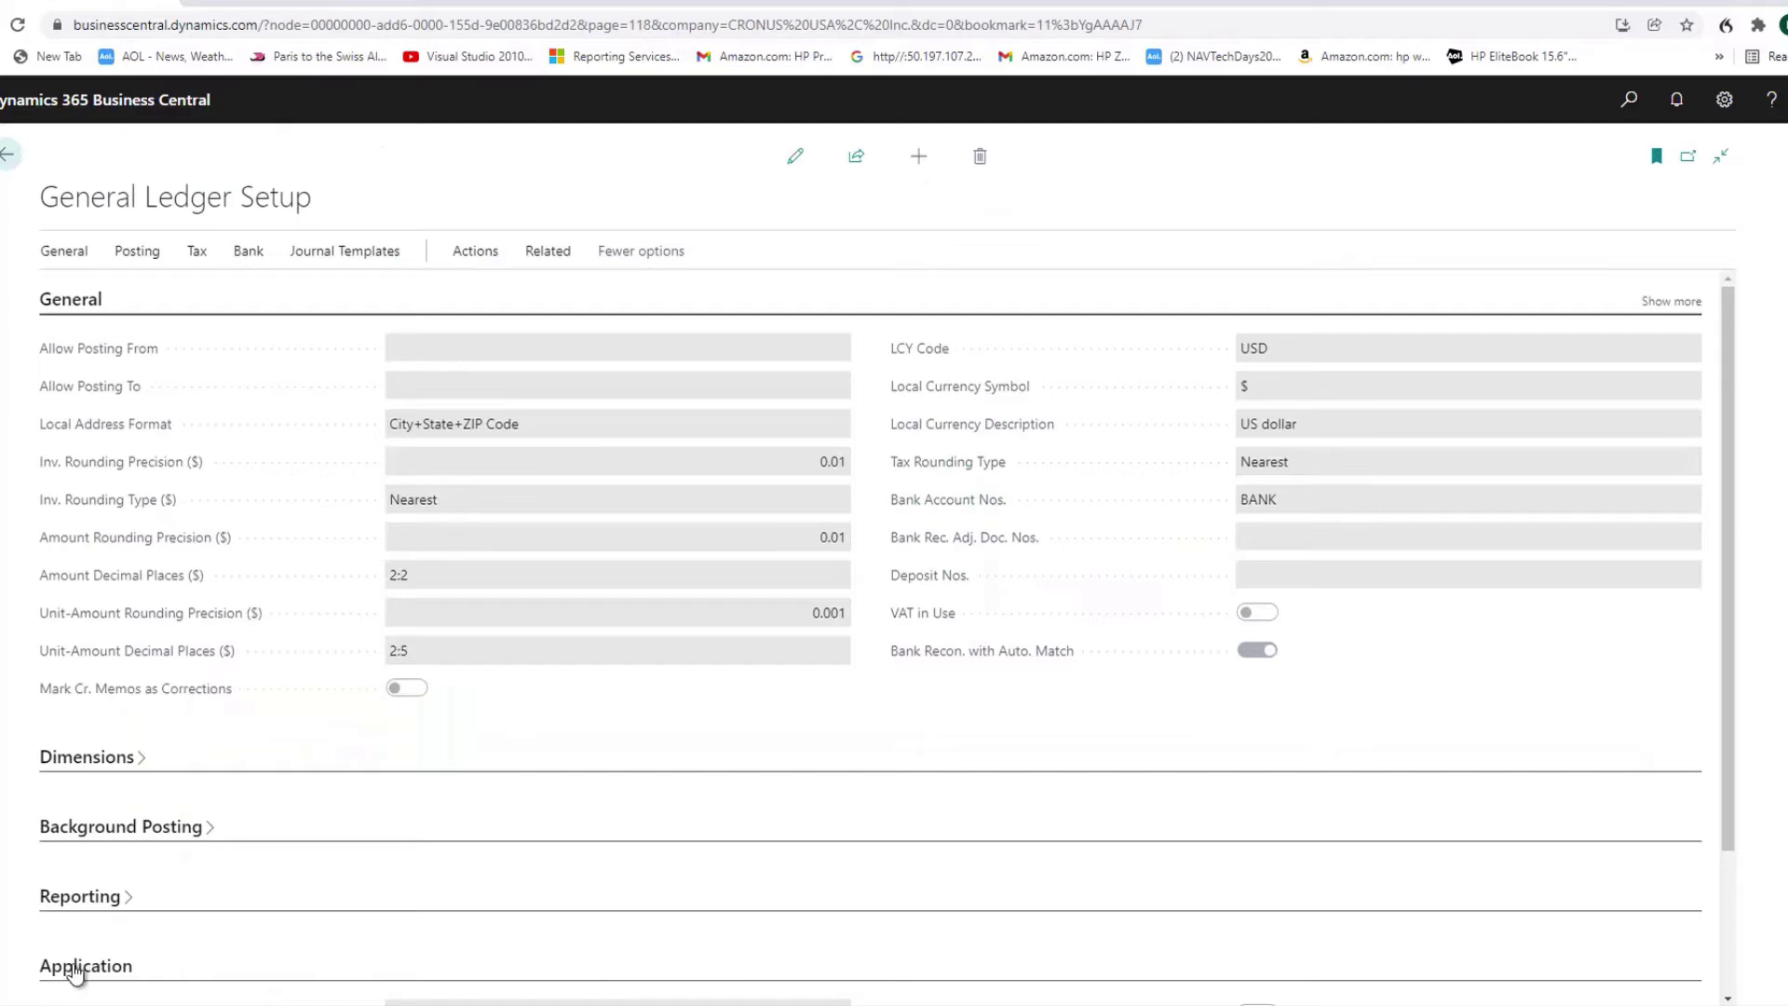
scroll(929, 817, "down", 1)
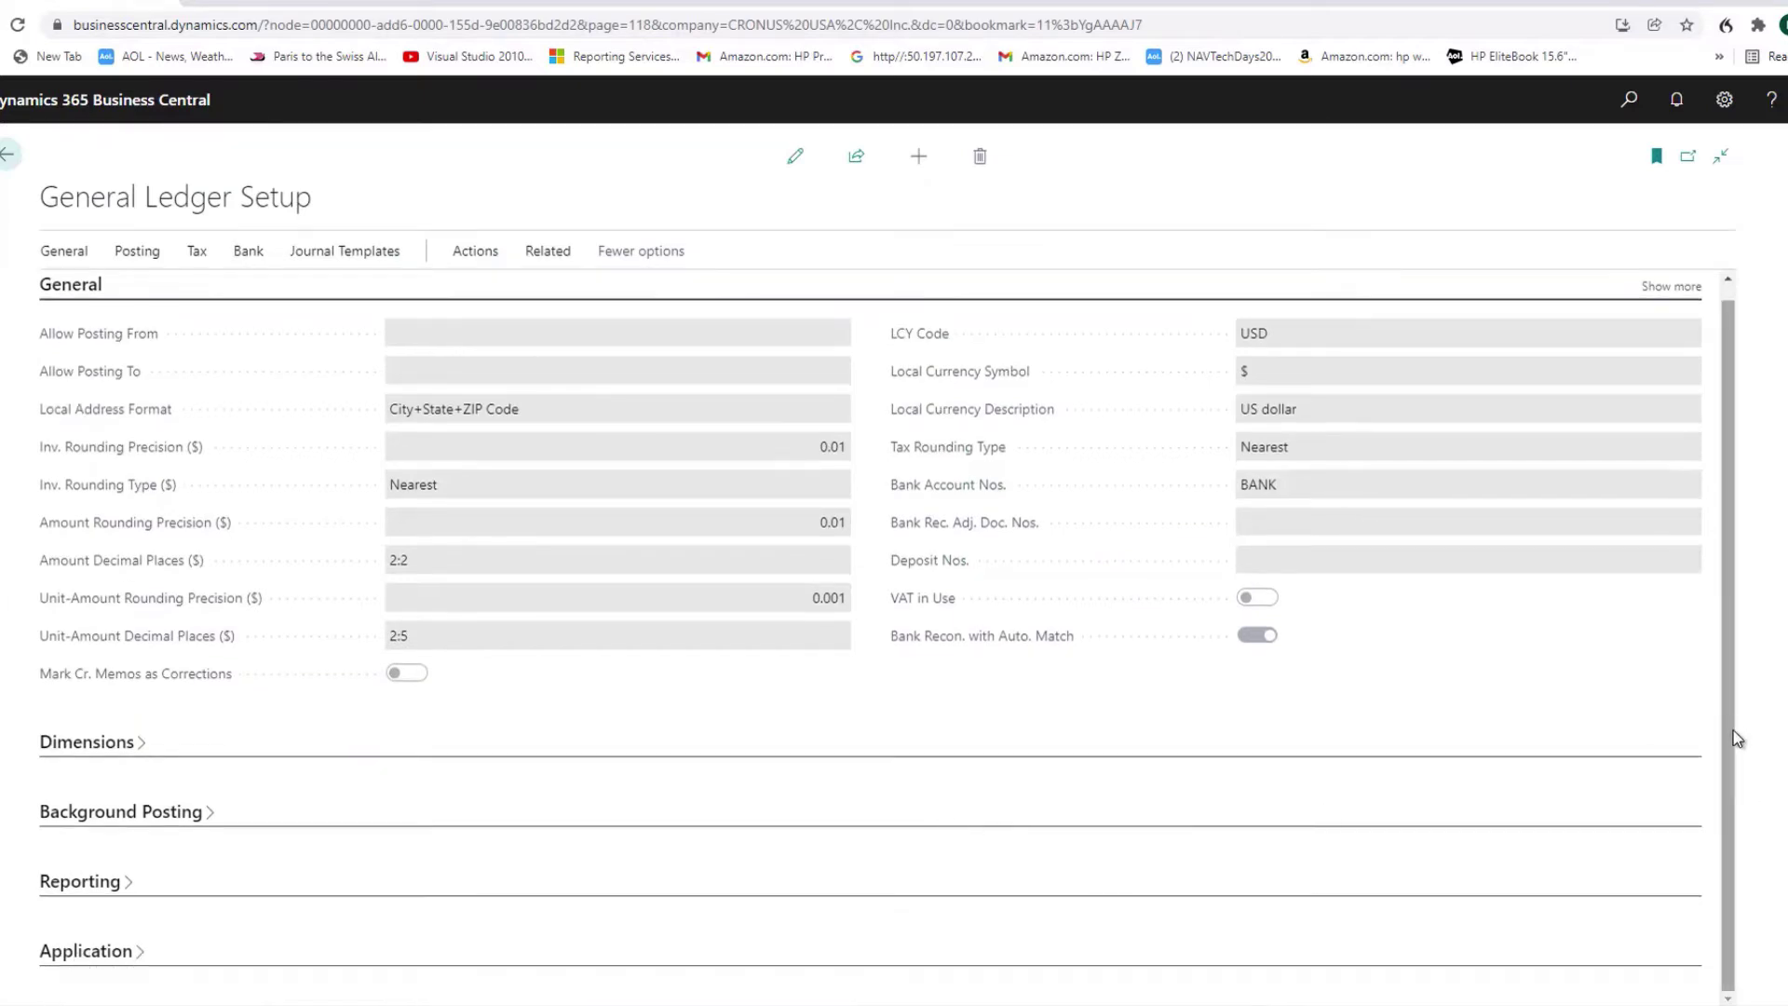
left_click(127, 969)
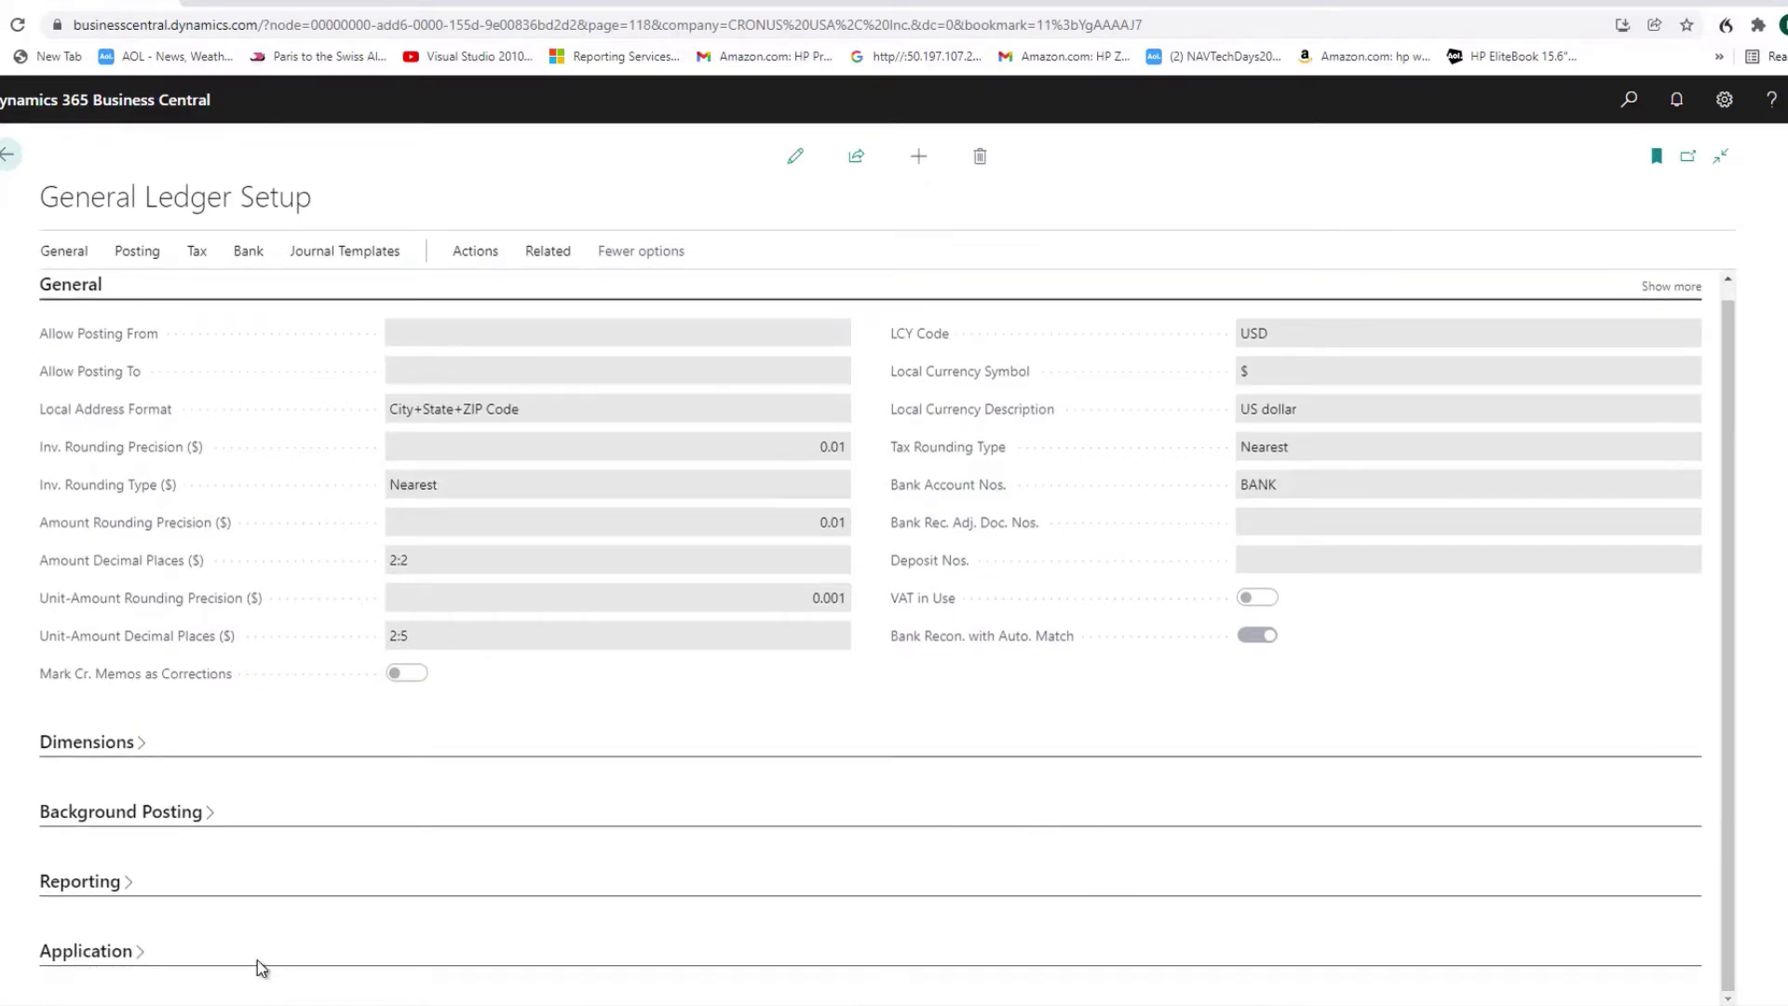
scroll(1701, 922, "down", 2)
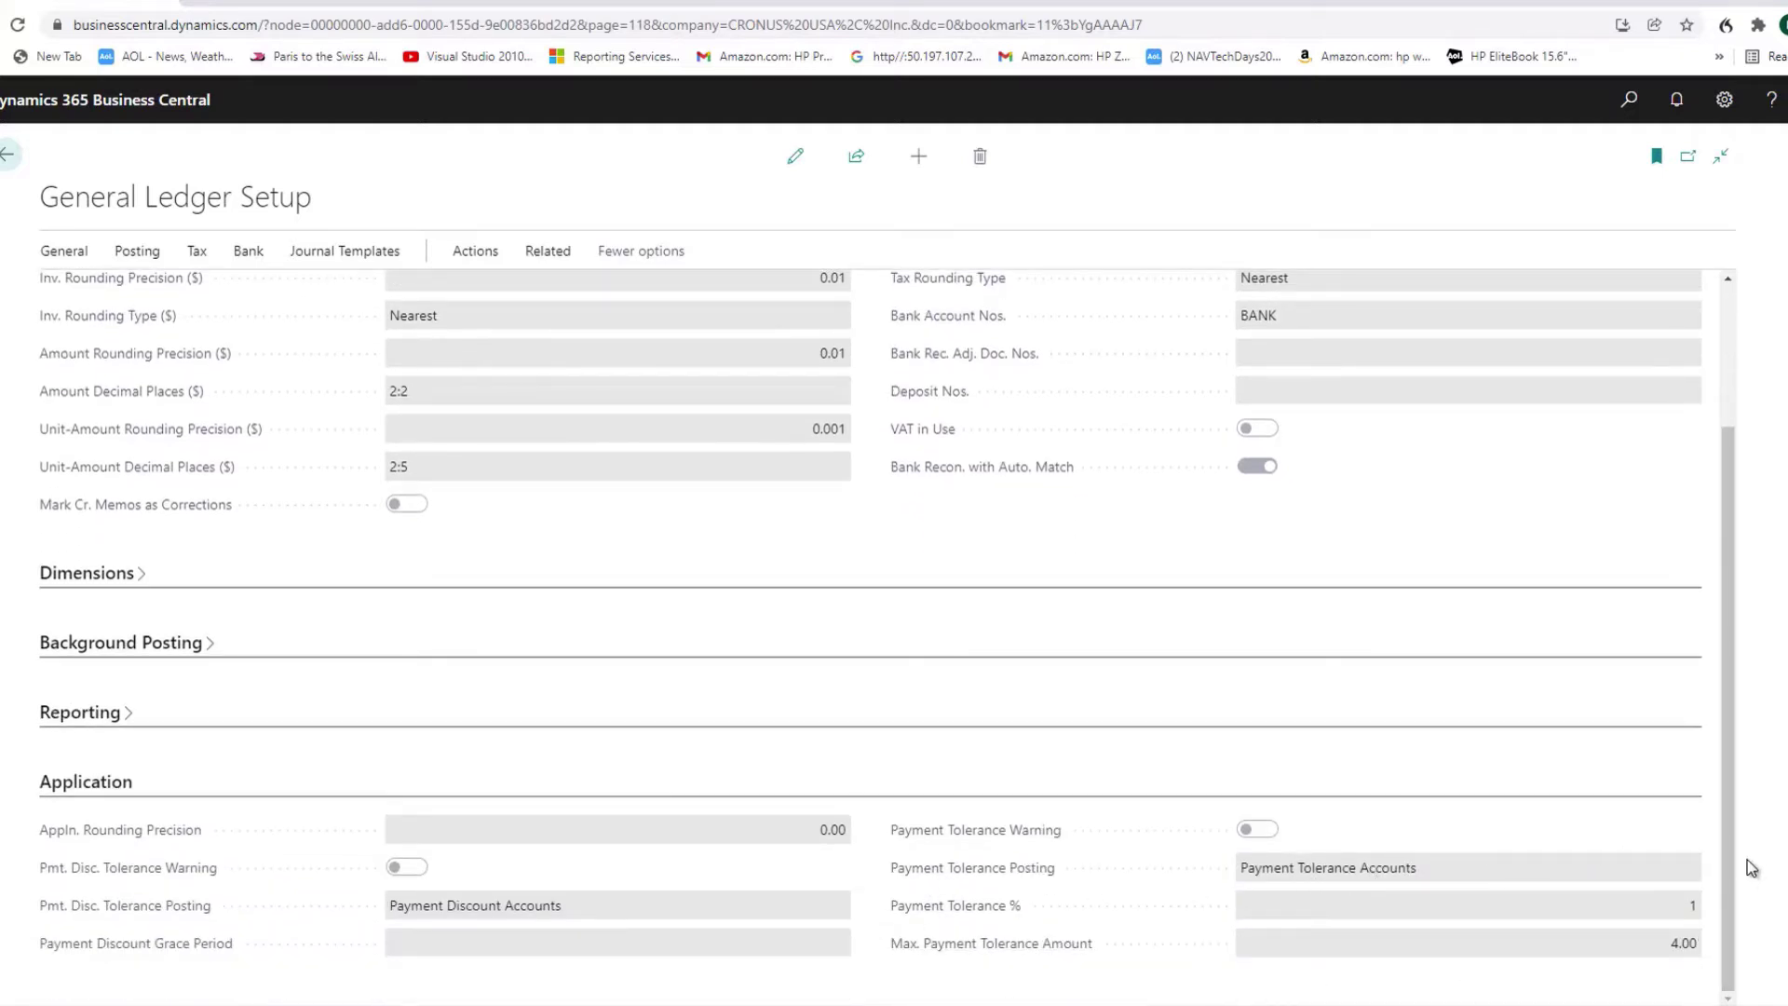
left_click(796, 156)
left_click(1693, 868)
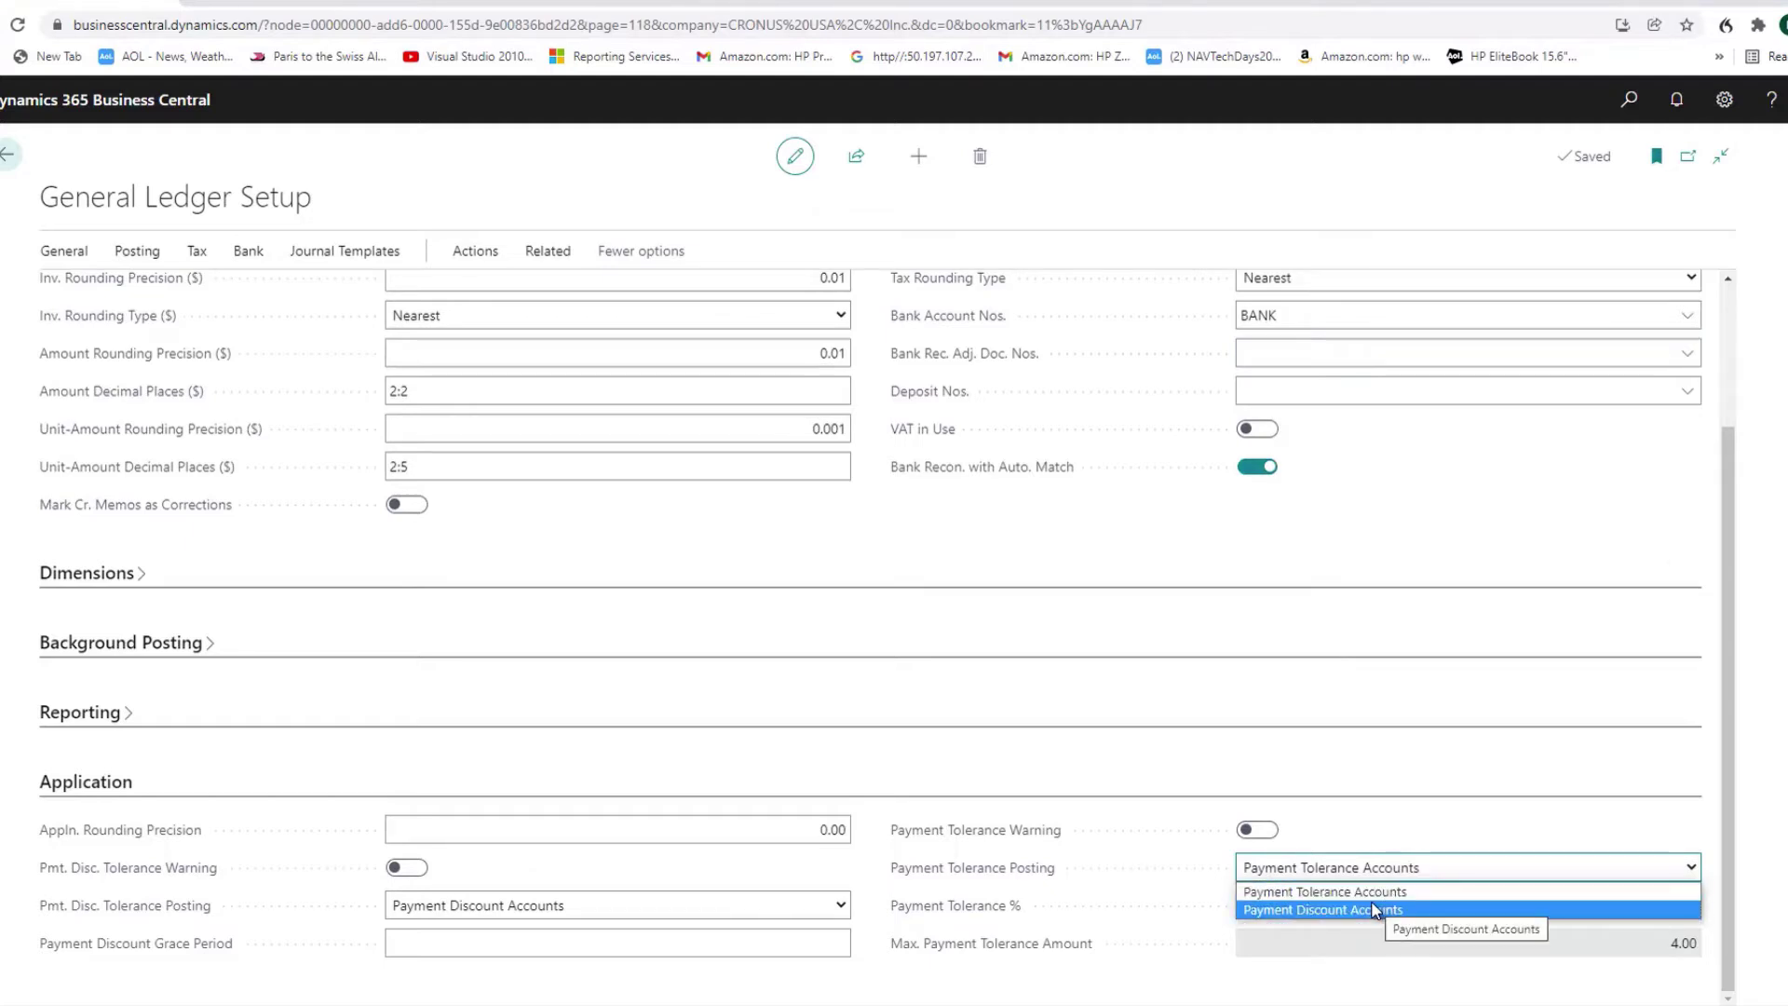
left_click(1435, 876)
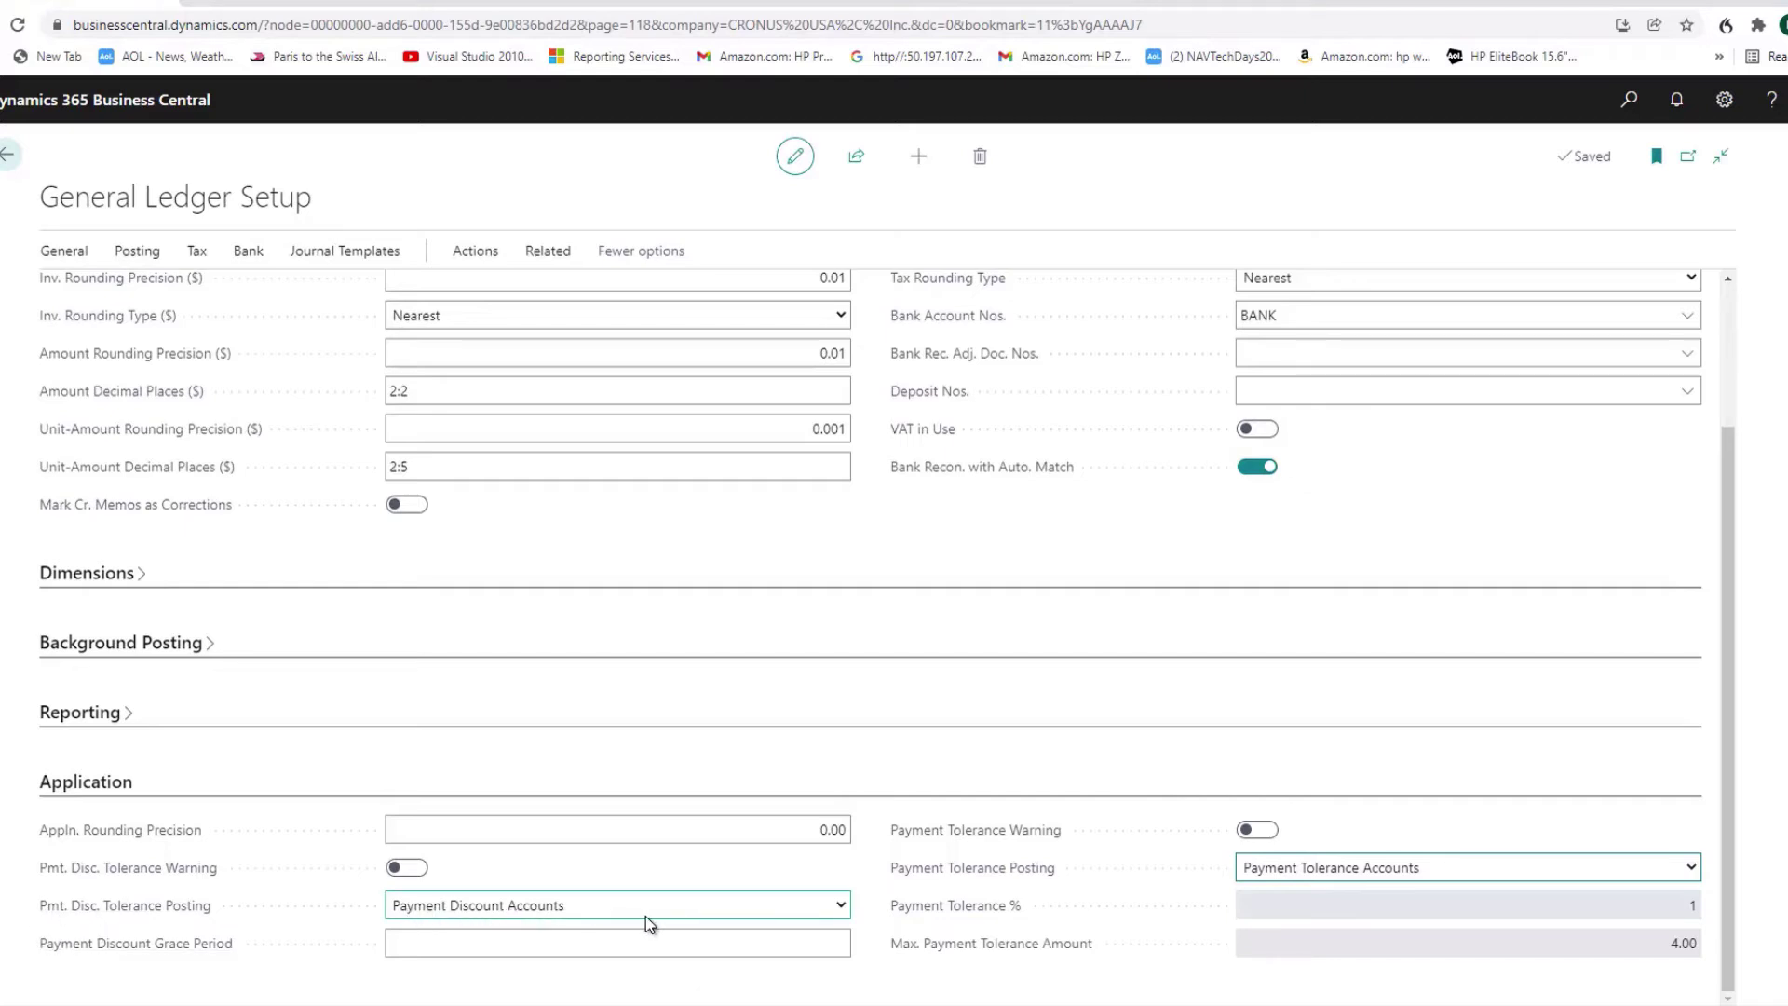
Examine the payment tolerance debit and credit accounts of the domestic Customer Posting Group, and return to the home page
left_click(9, 154)
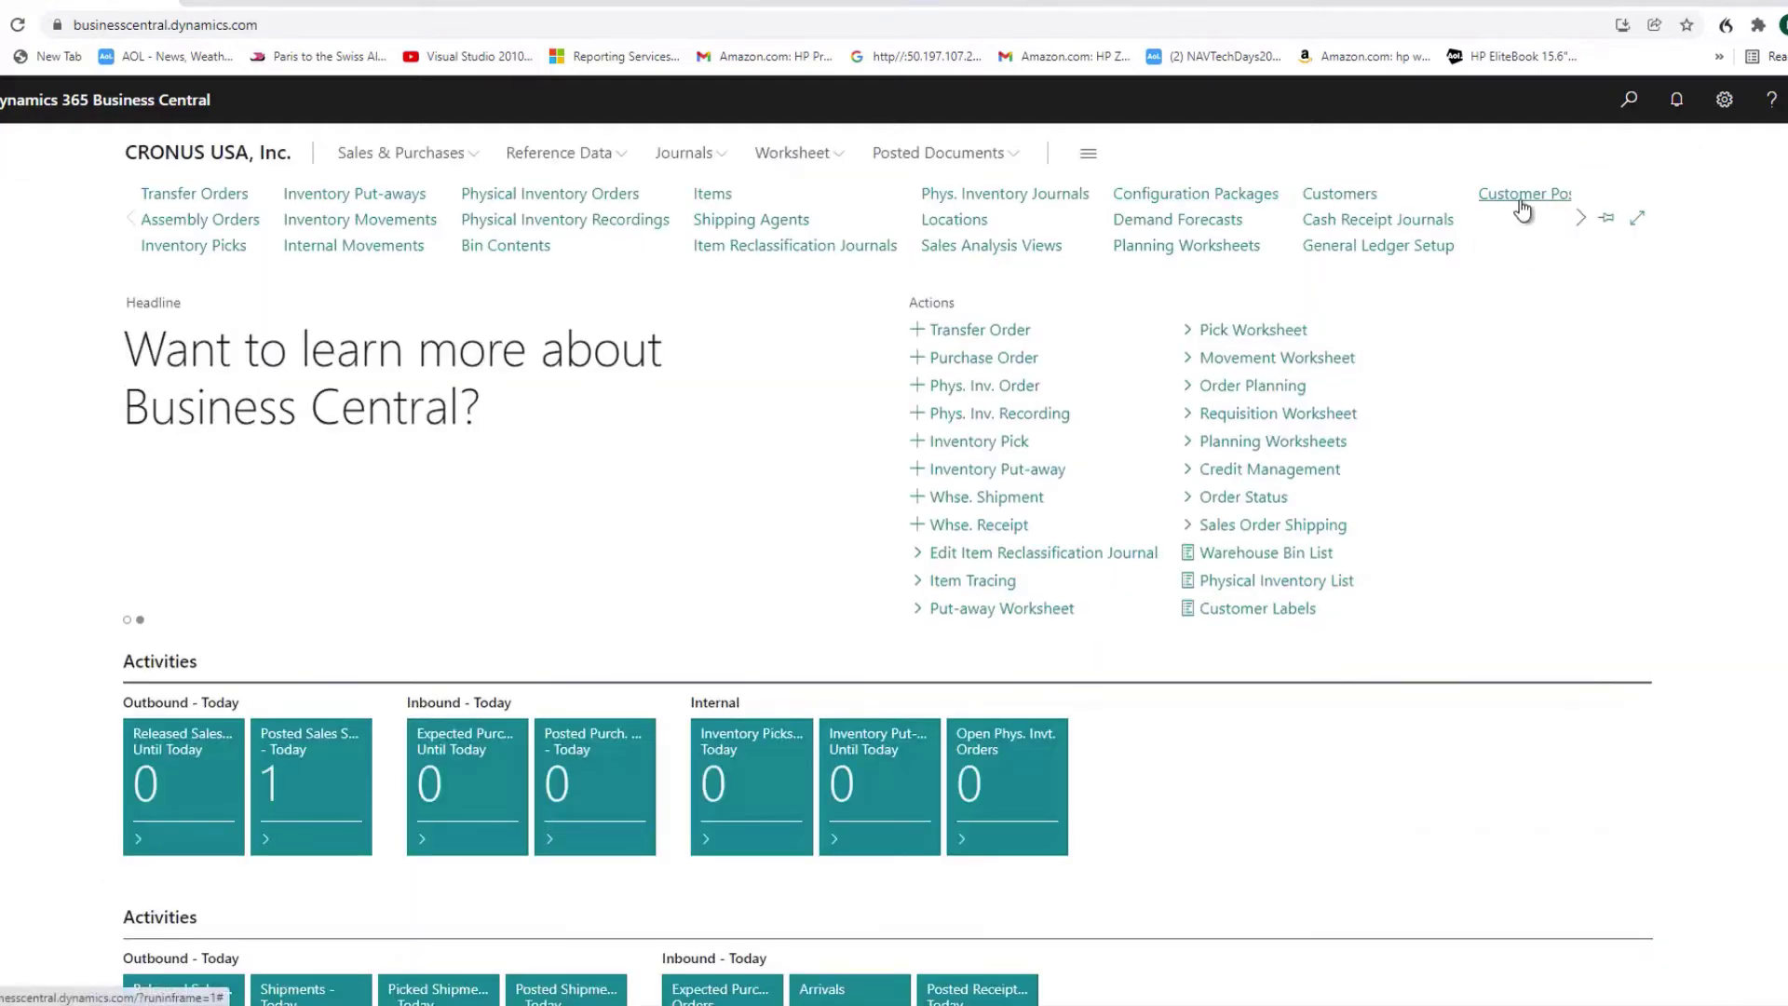
left_click(1520, 197)
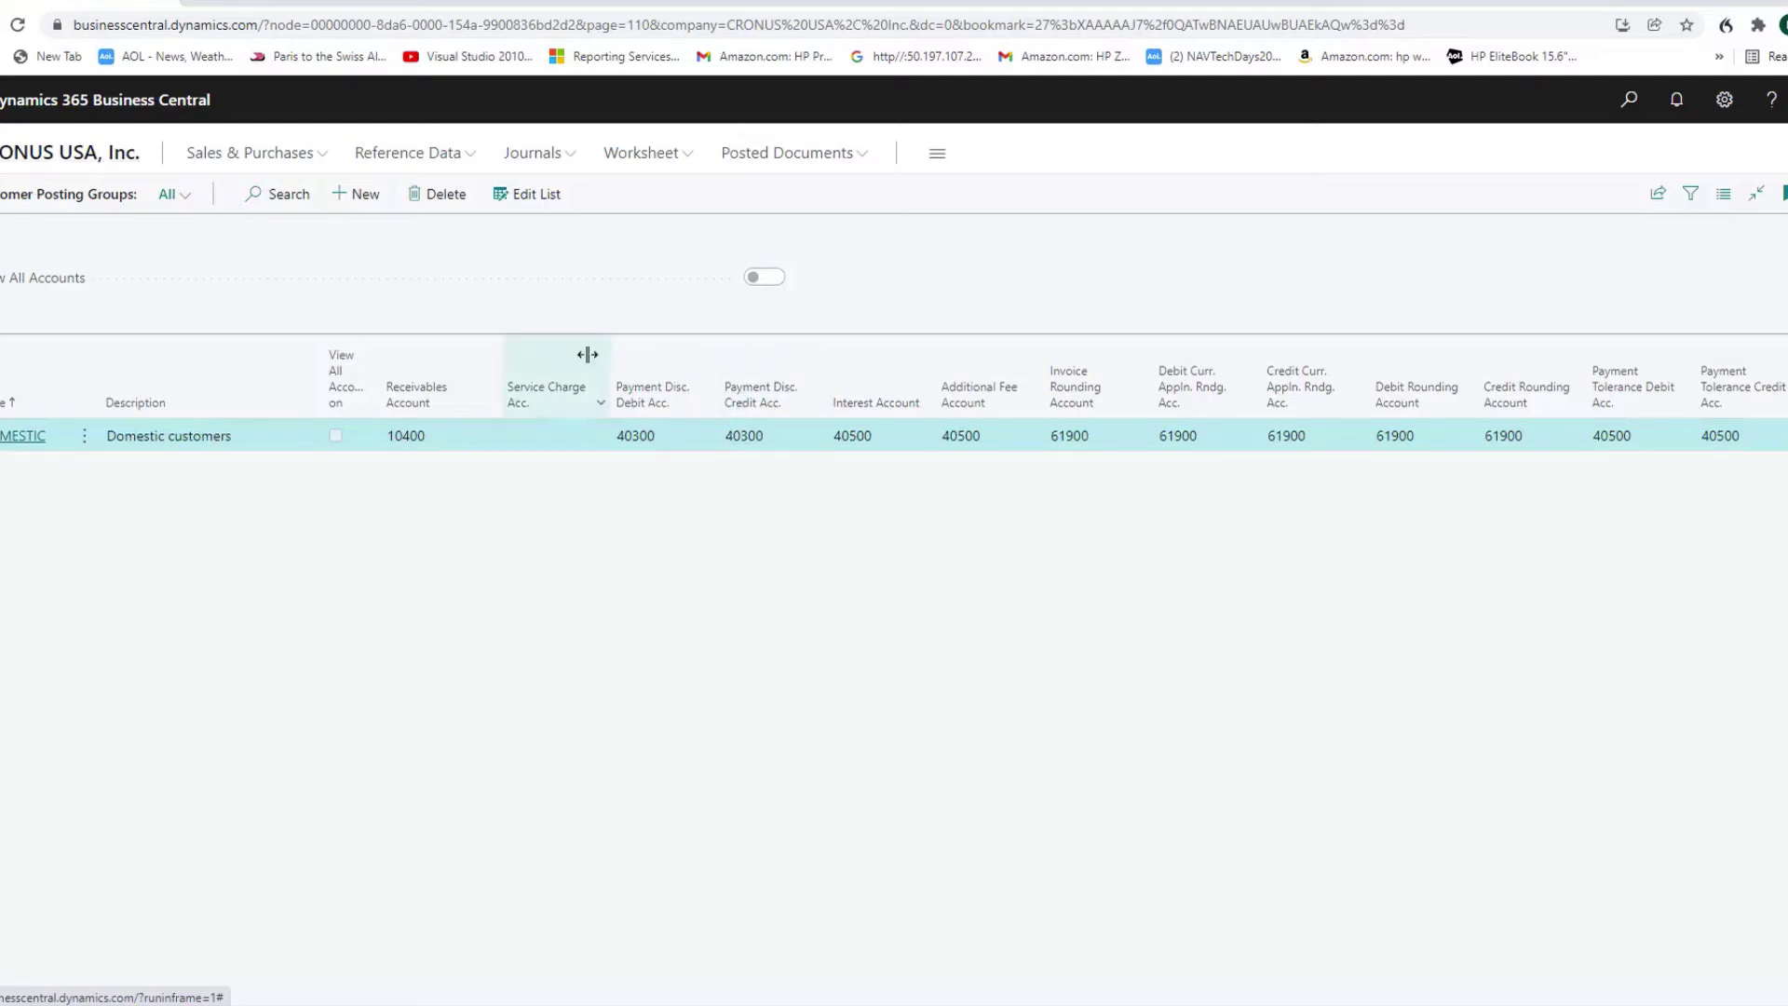
mouse_move(666, 410)
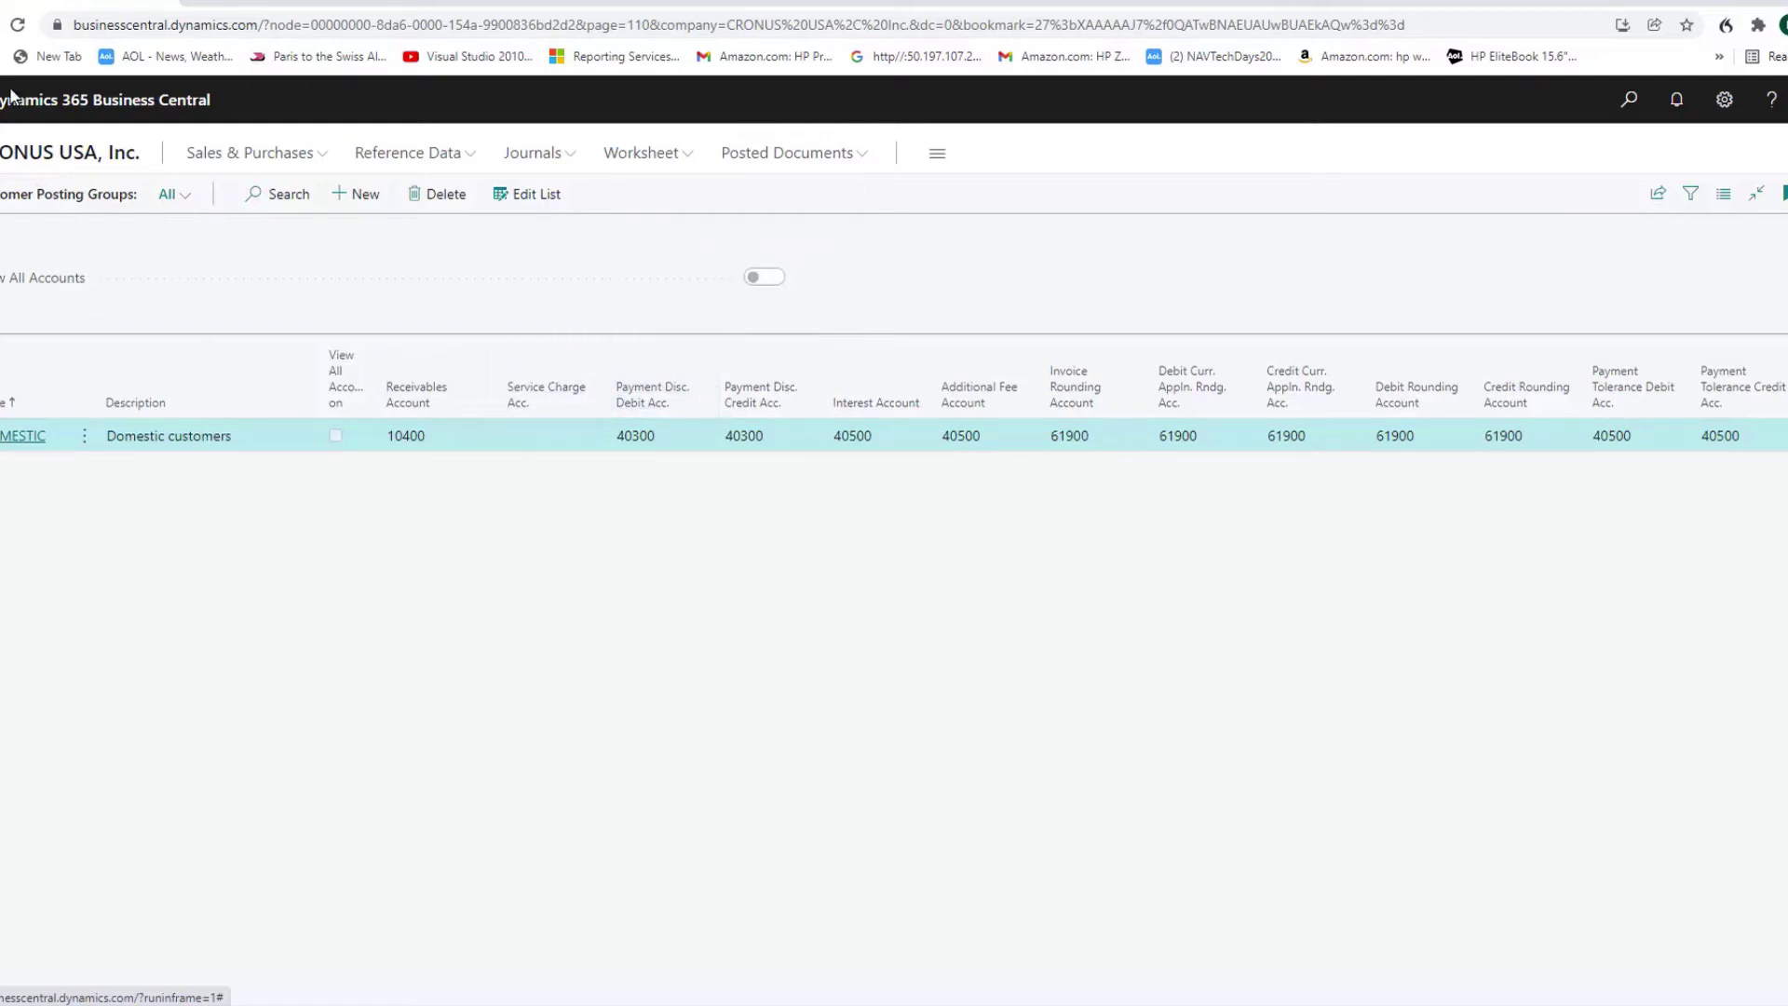
key("alt+Left")
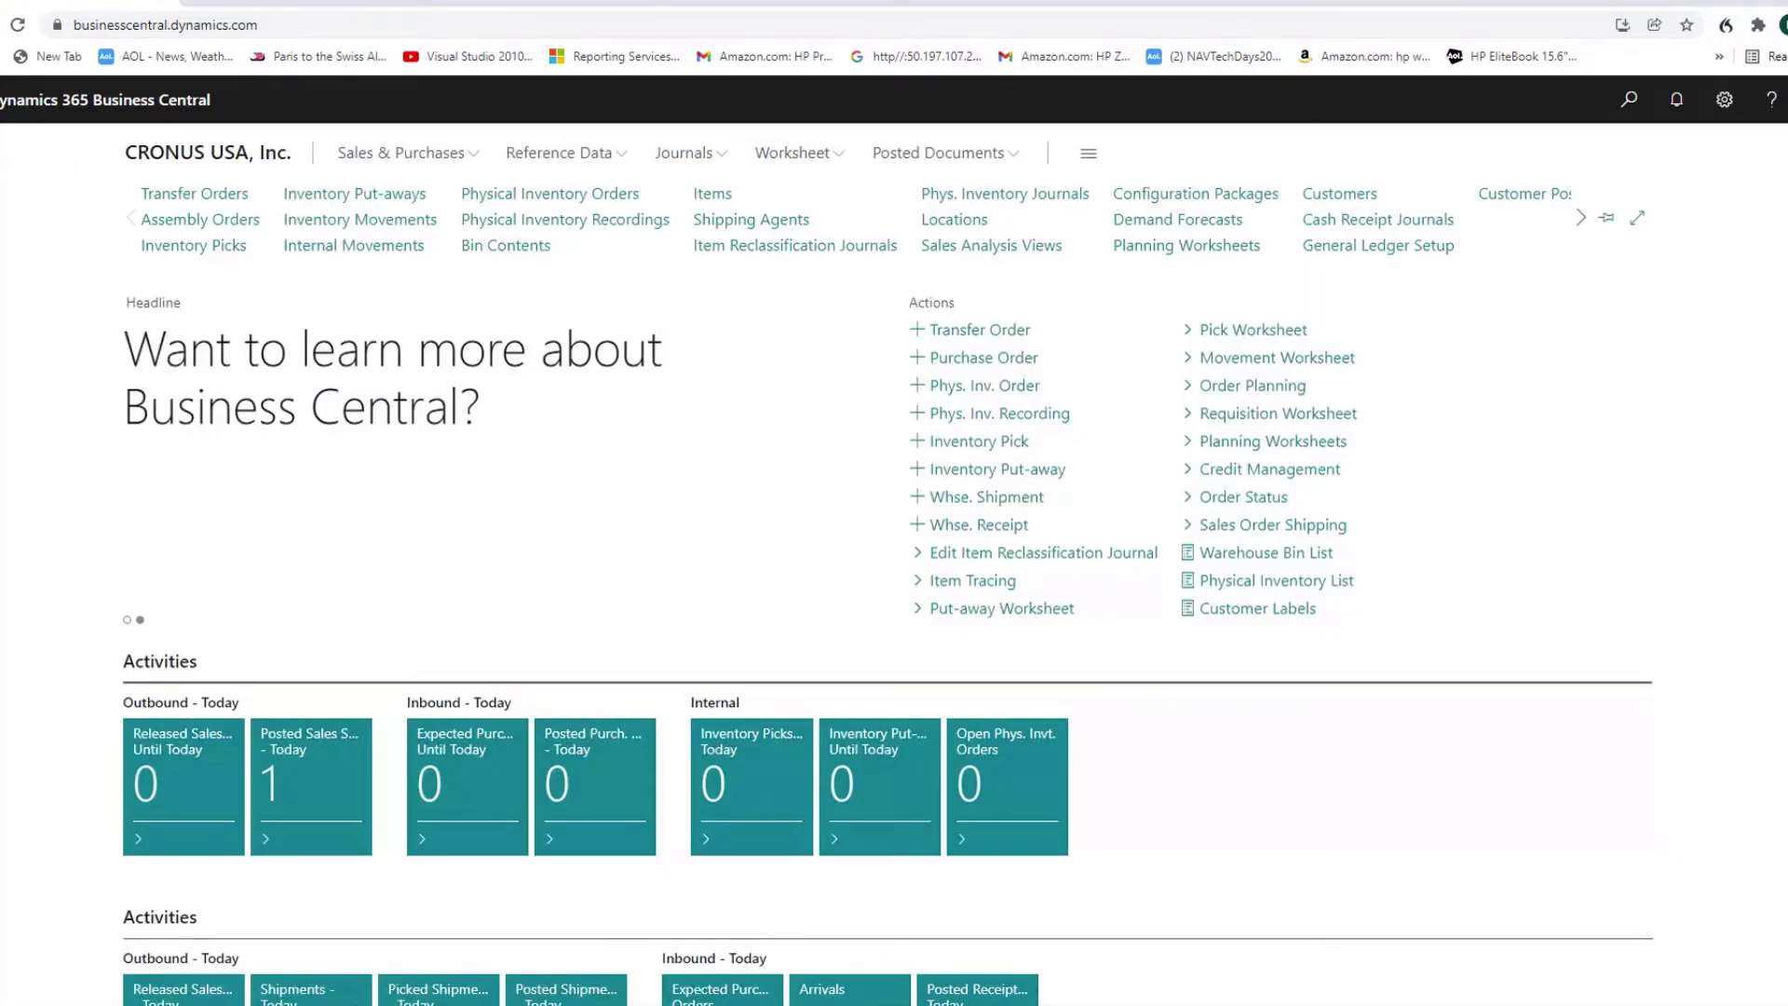
Turn on Payment Tolerance Warning and Pmt. Disc. Tolerance Warning in the Application section of General Ledger Setup
left_click(1373, 250)
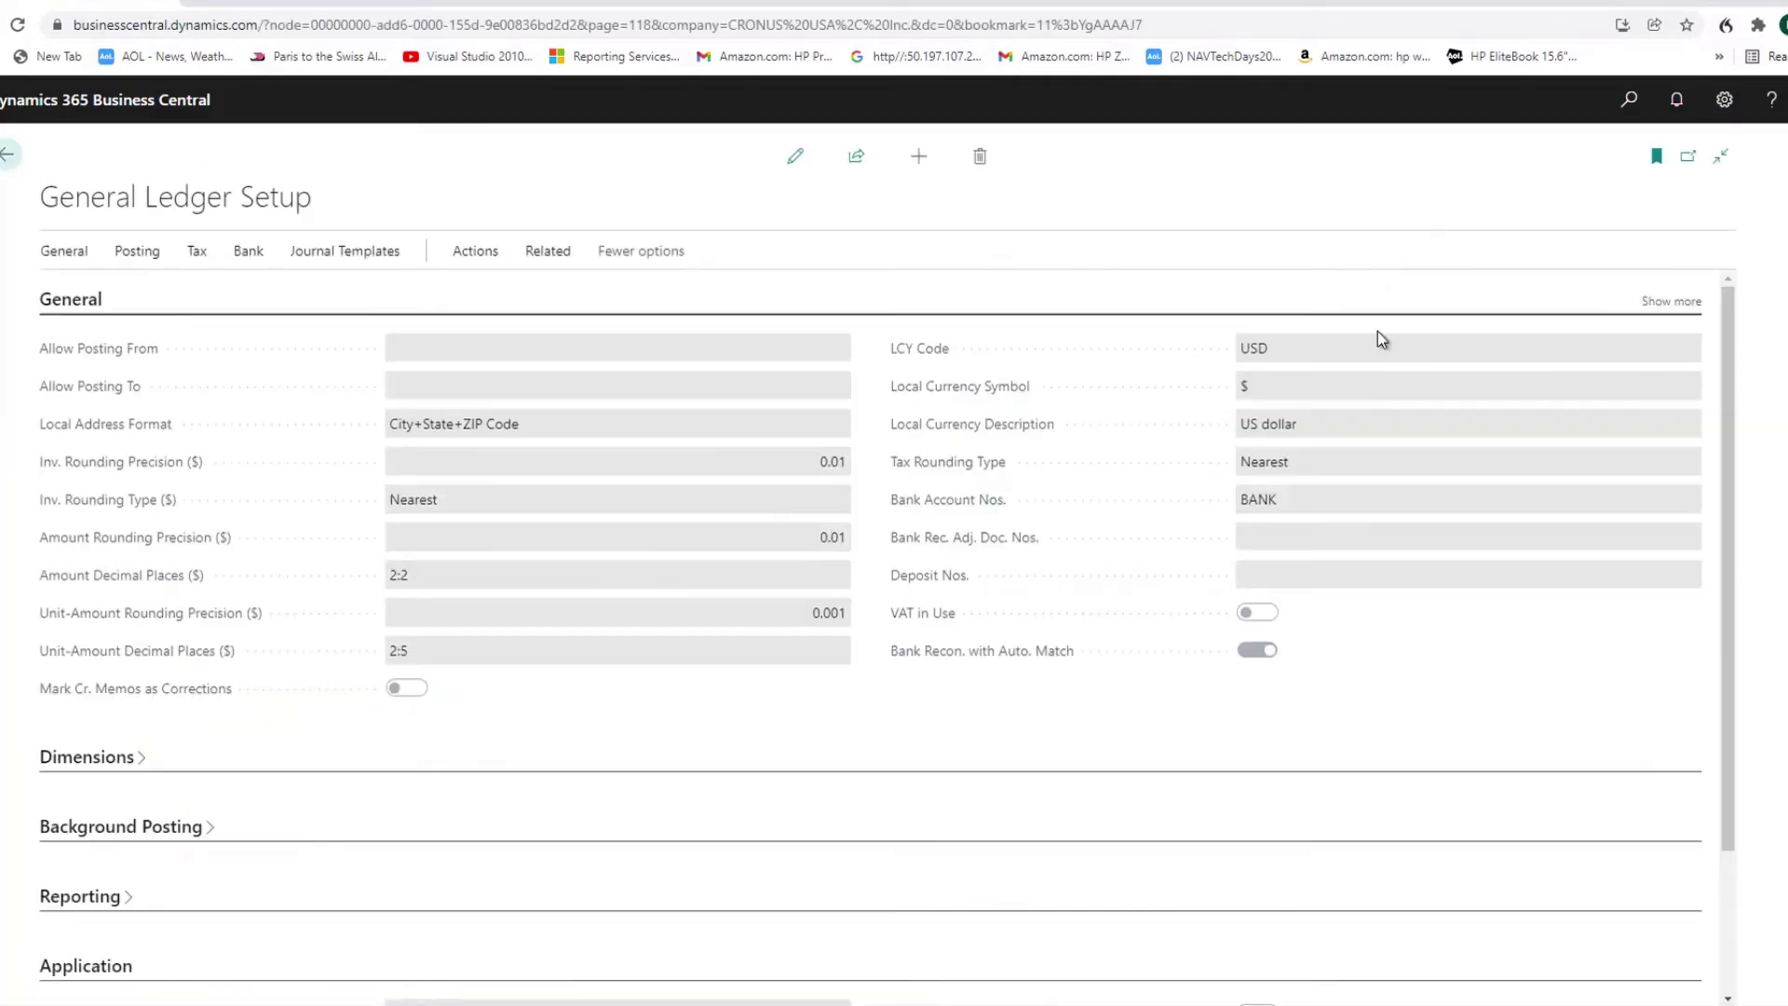
scroll(1237, 774, "down", 3)
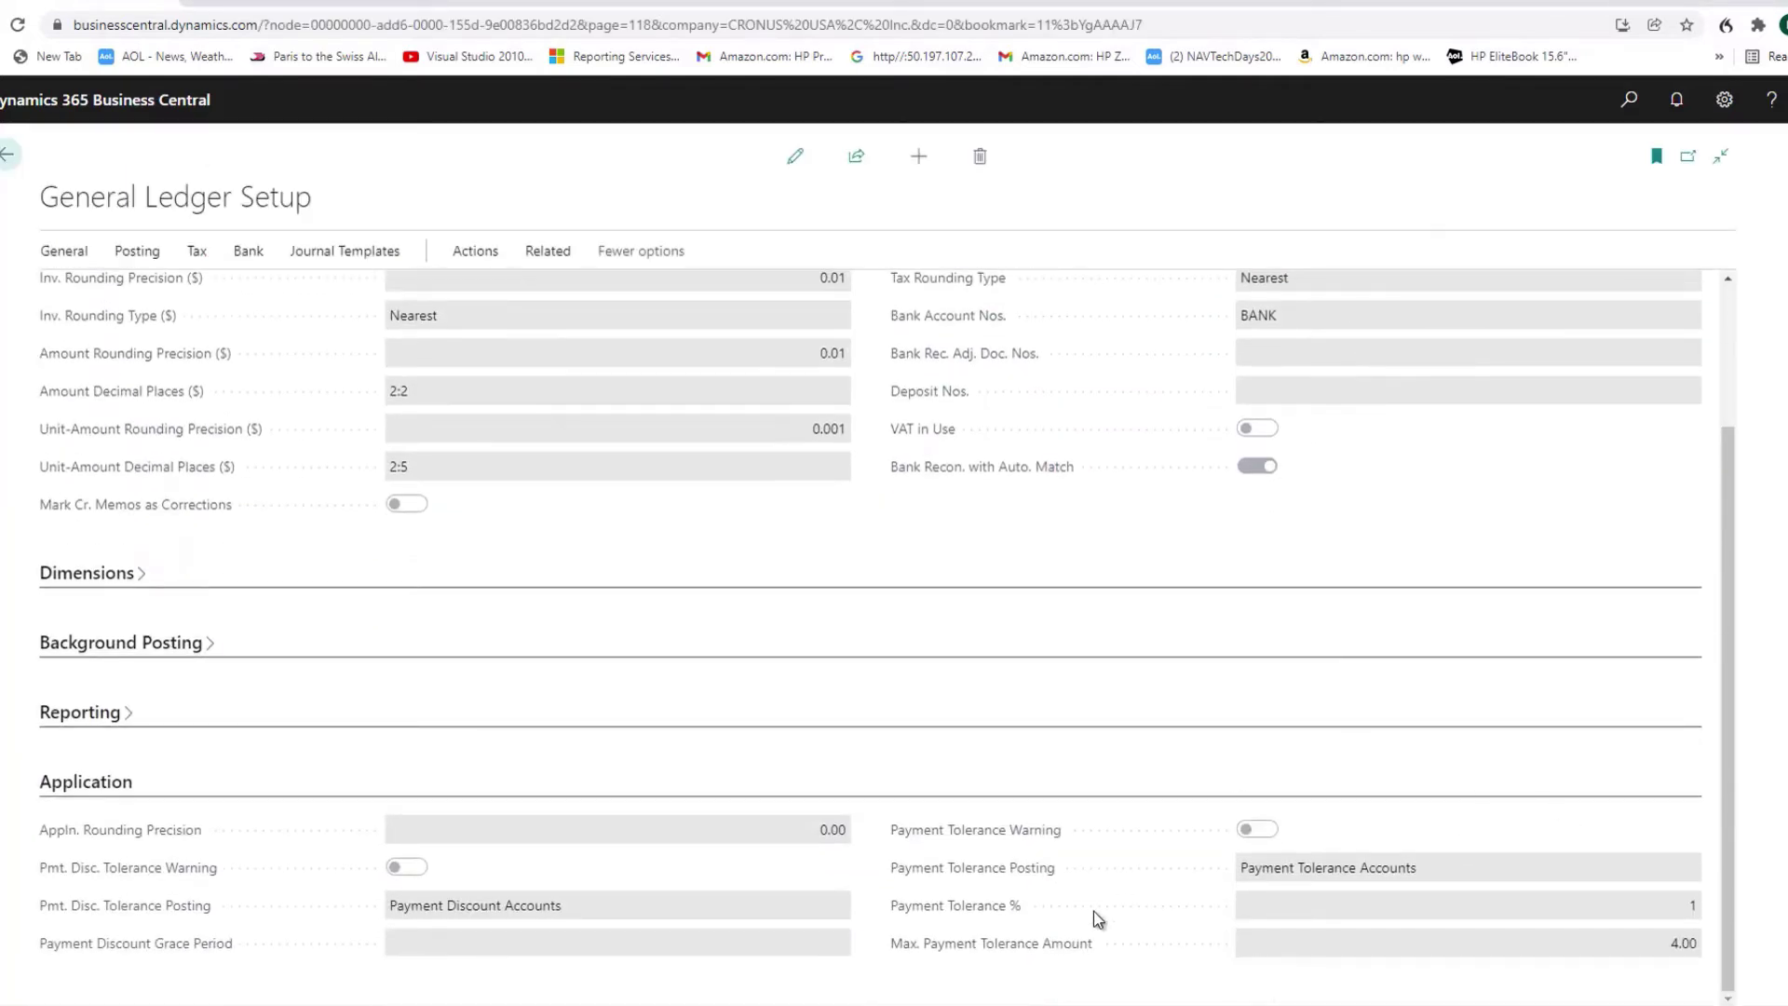
left_click(797, 160)
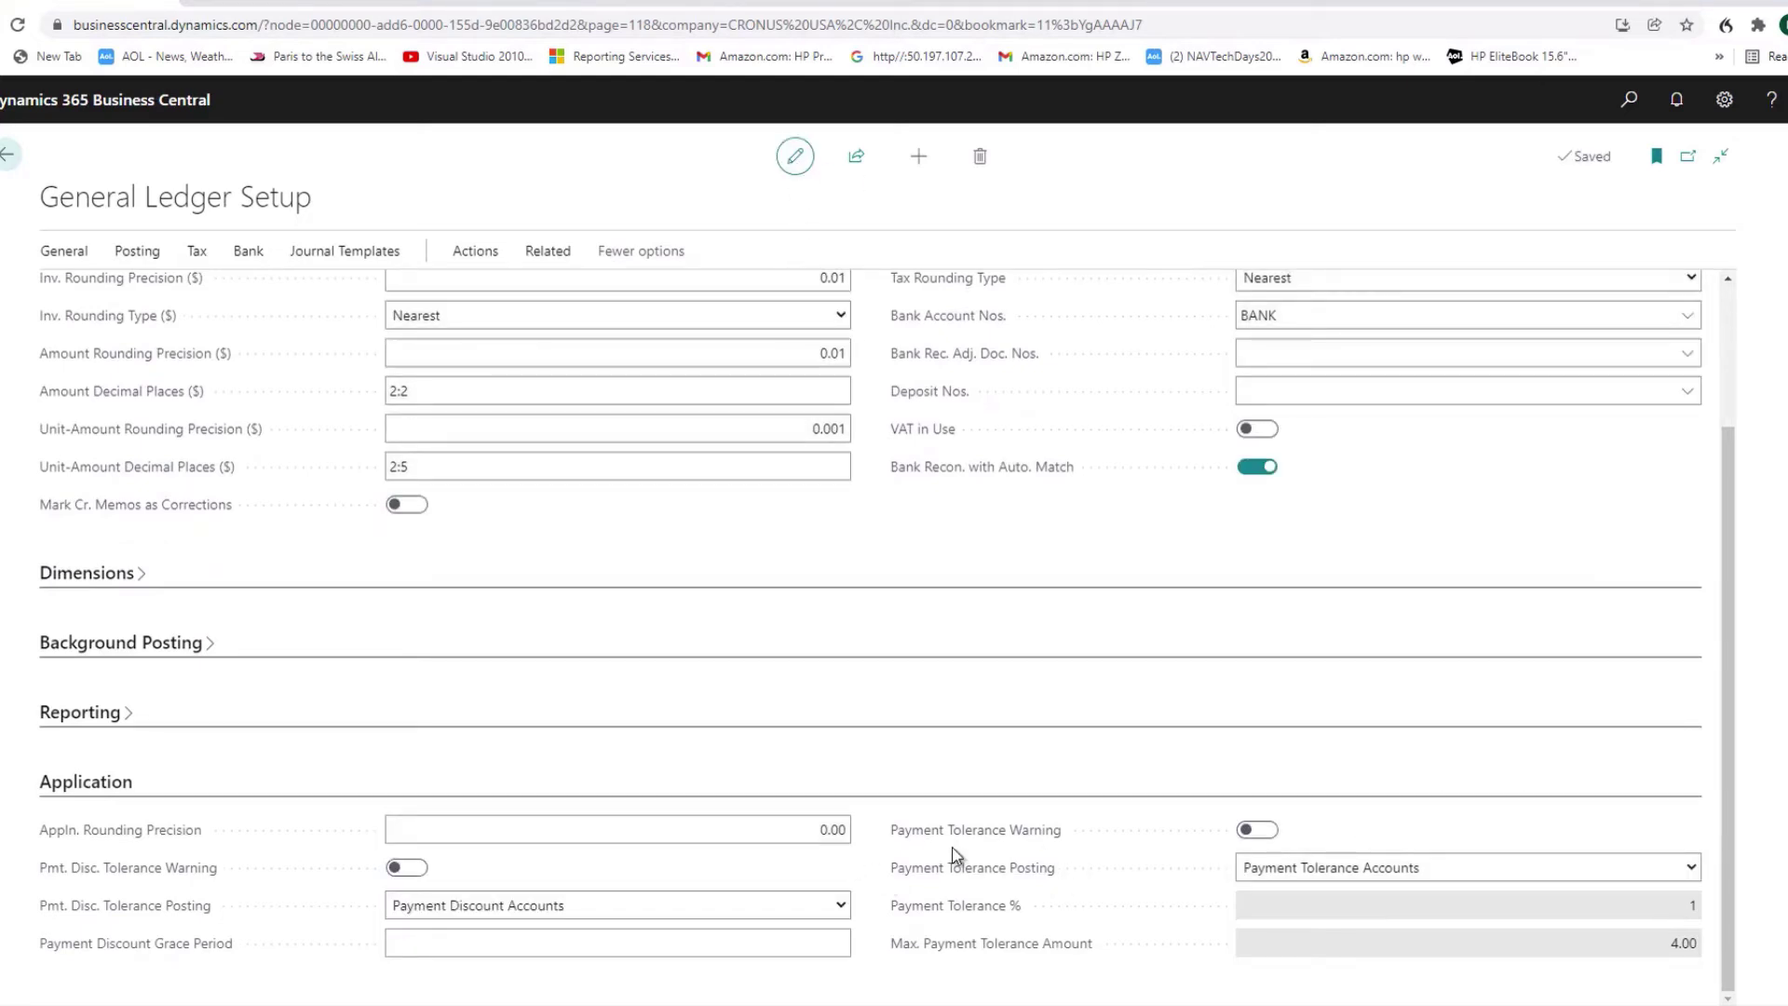
left_click(1262, 830)
mouse_move(1008, 839)
left_click(410, 871)
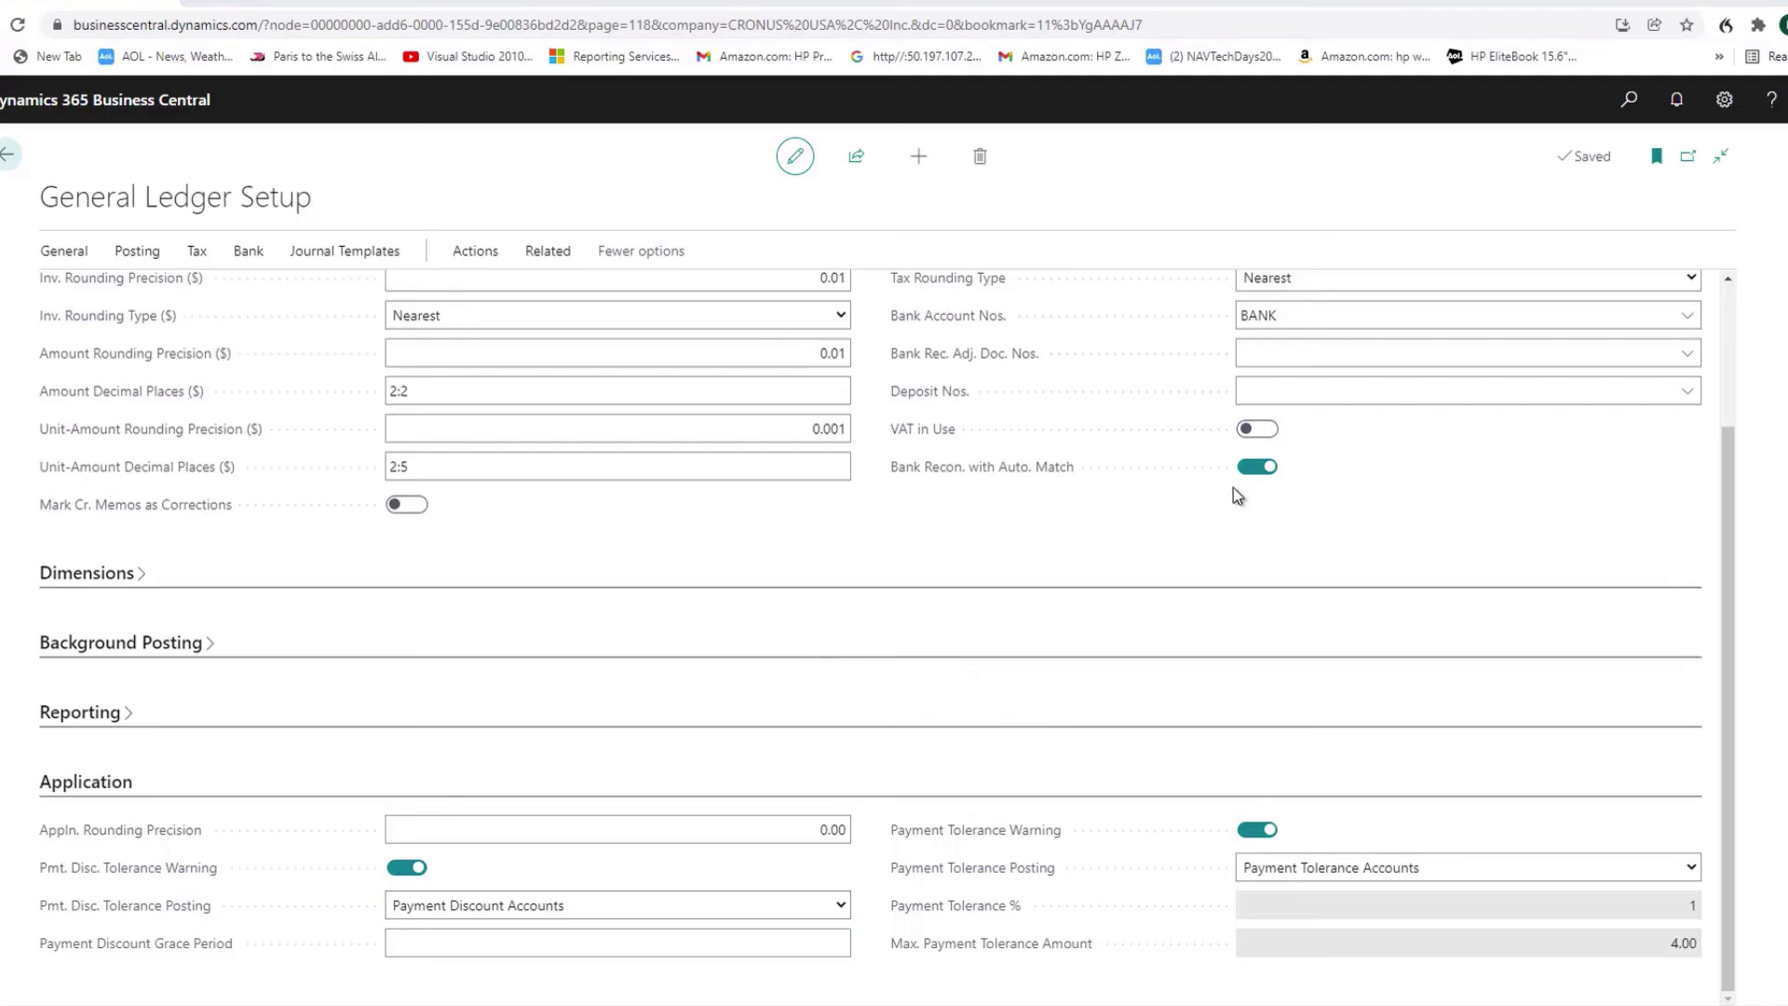
left_click(5, 158)
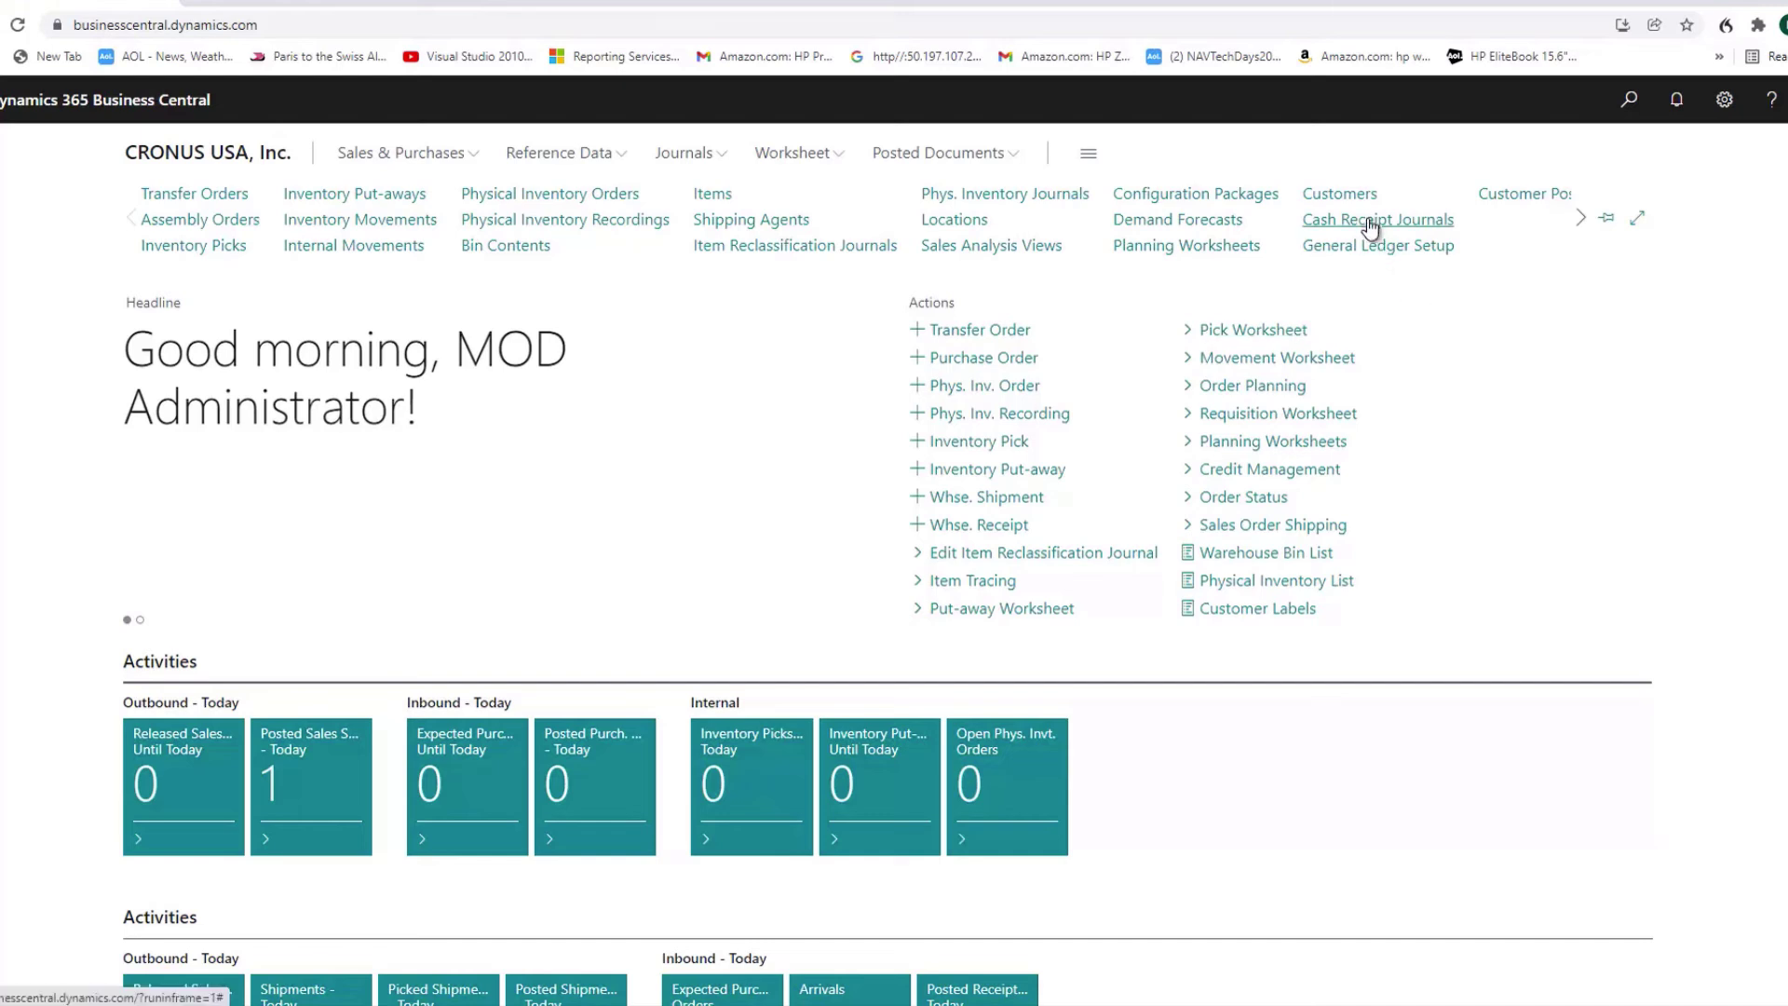
Start a line in the GENERAL cash receipt journal with account type Customer and Trey Research as the account
left_click(1371, 223)
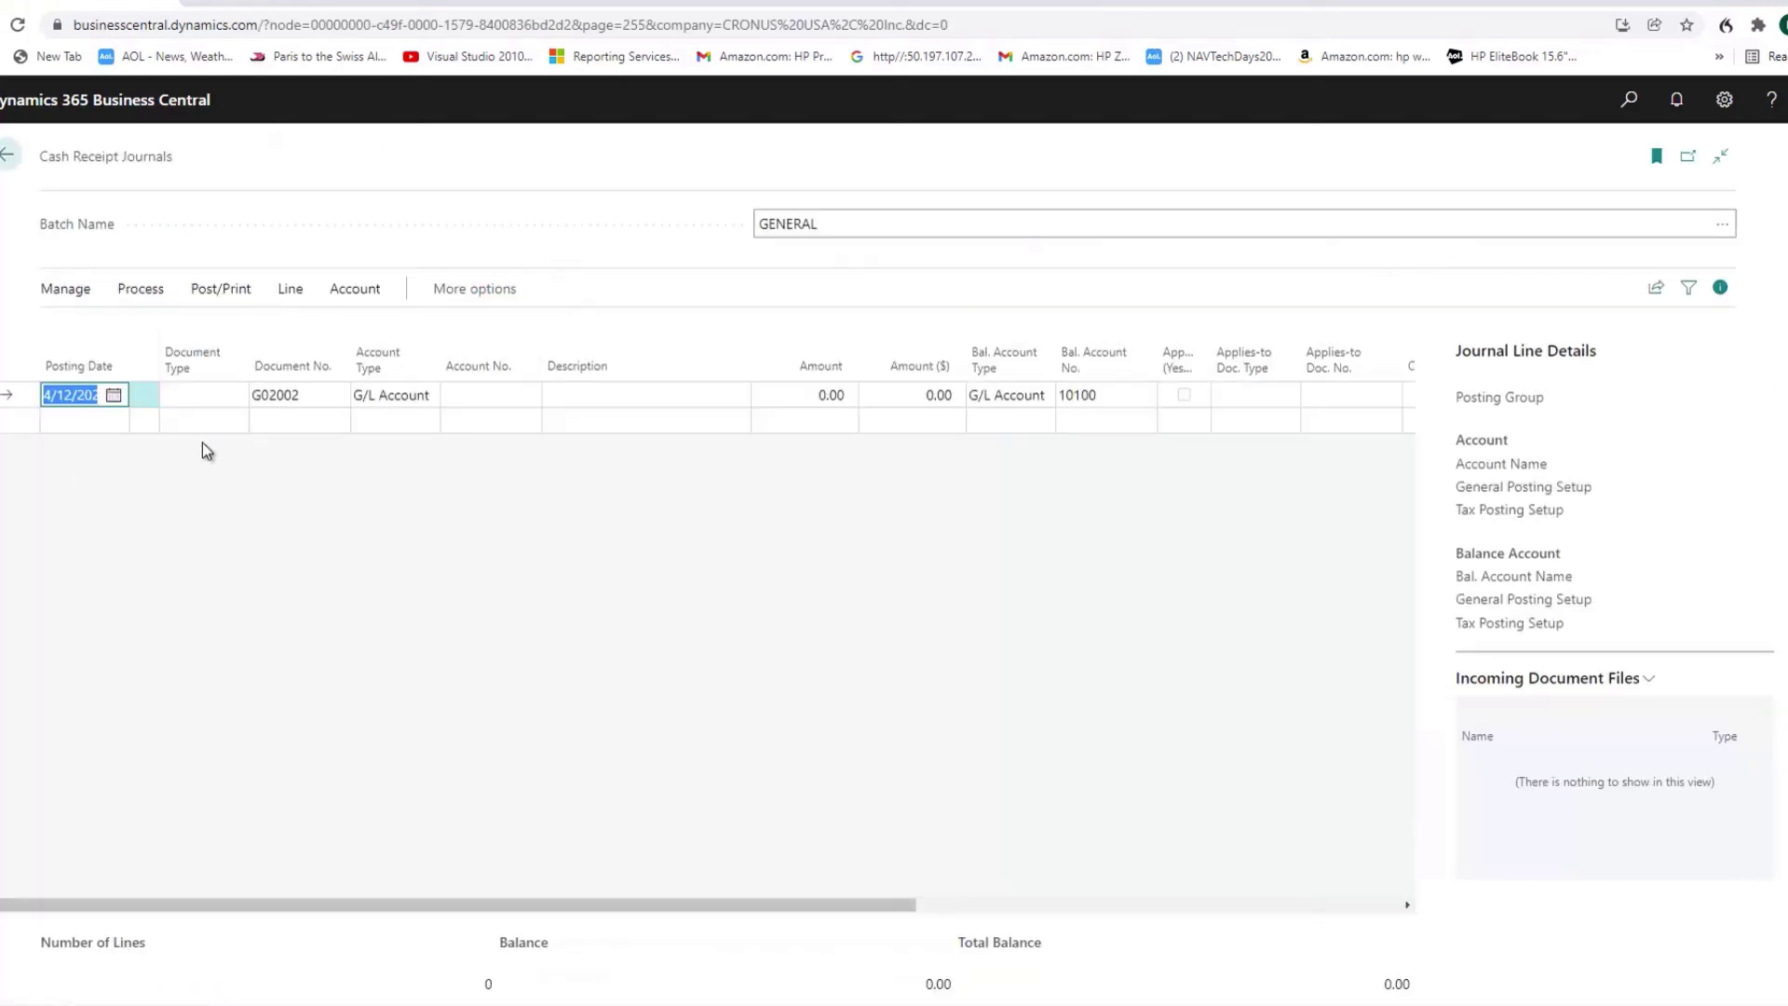
left_click(416, 397)
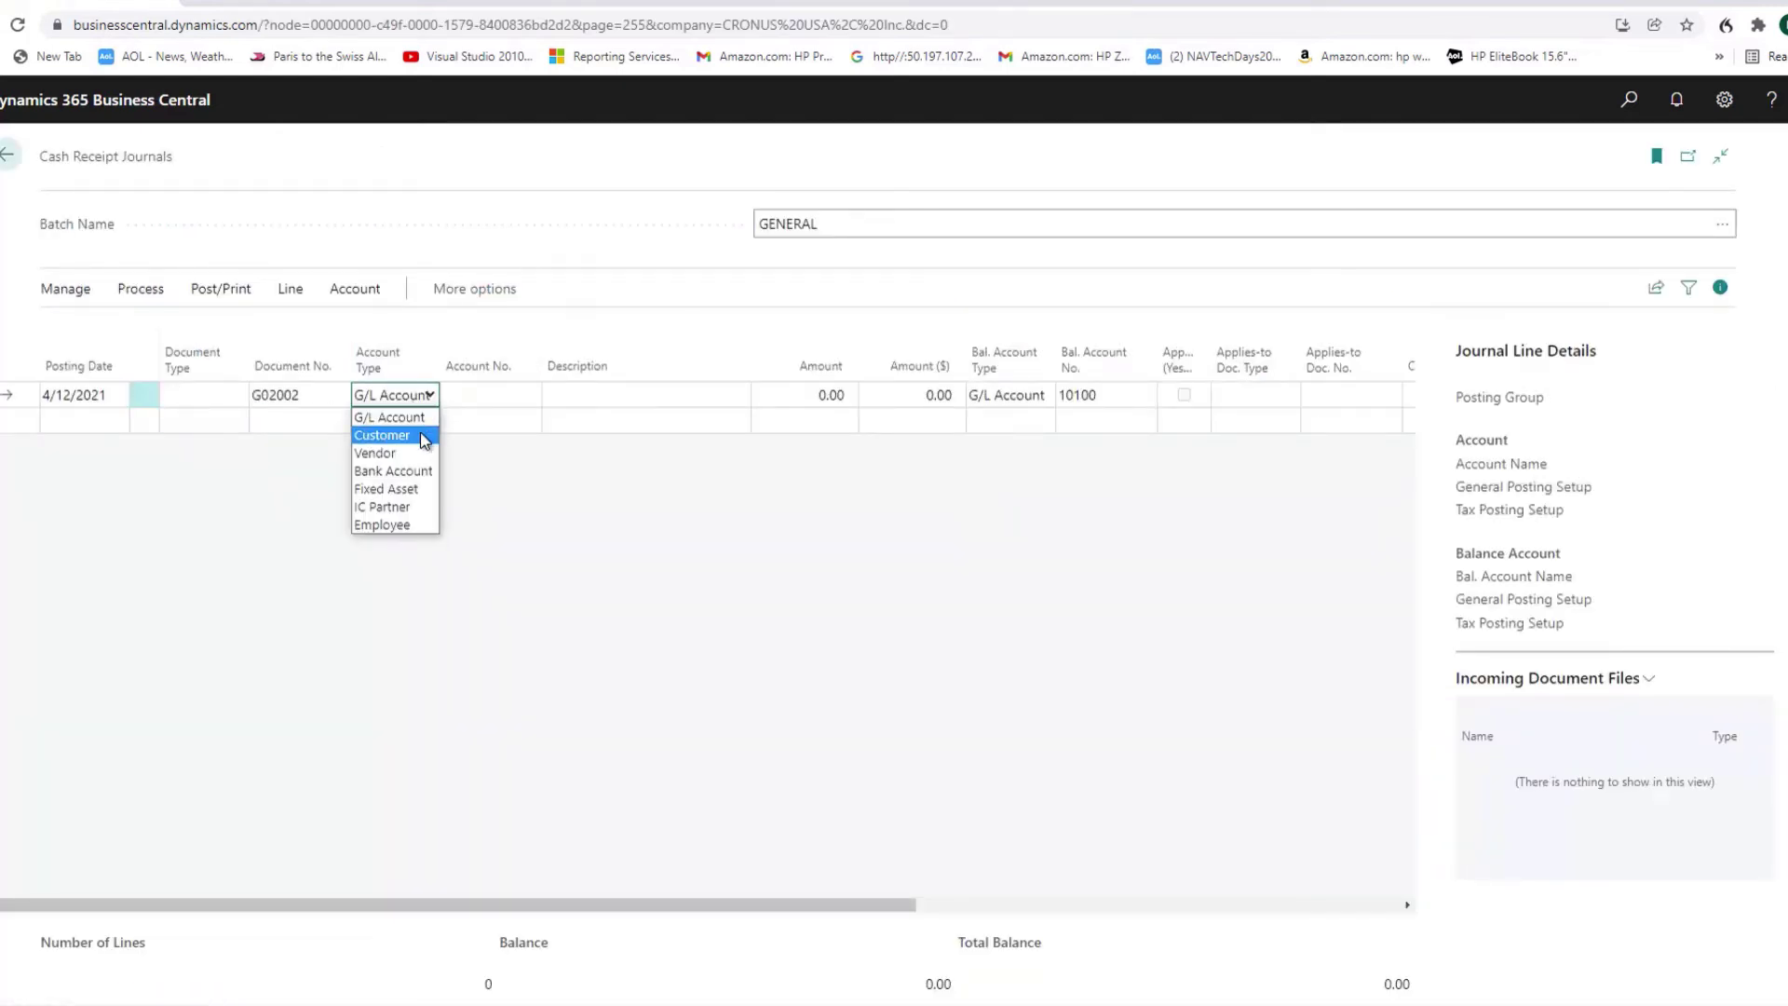
left_click(426, 436)
left_click(528, 395)
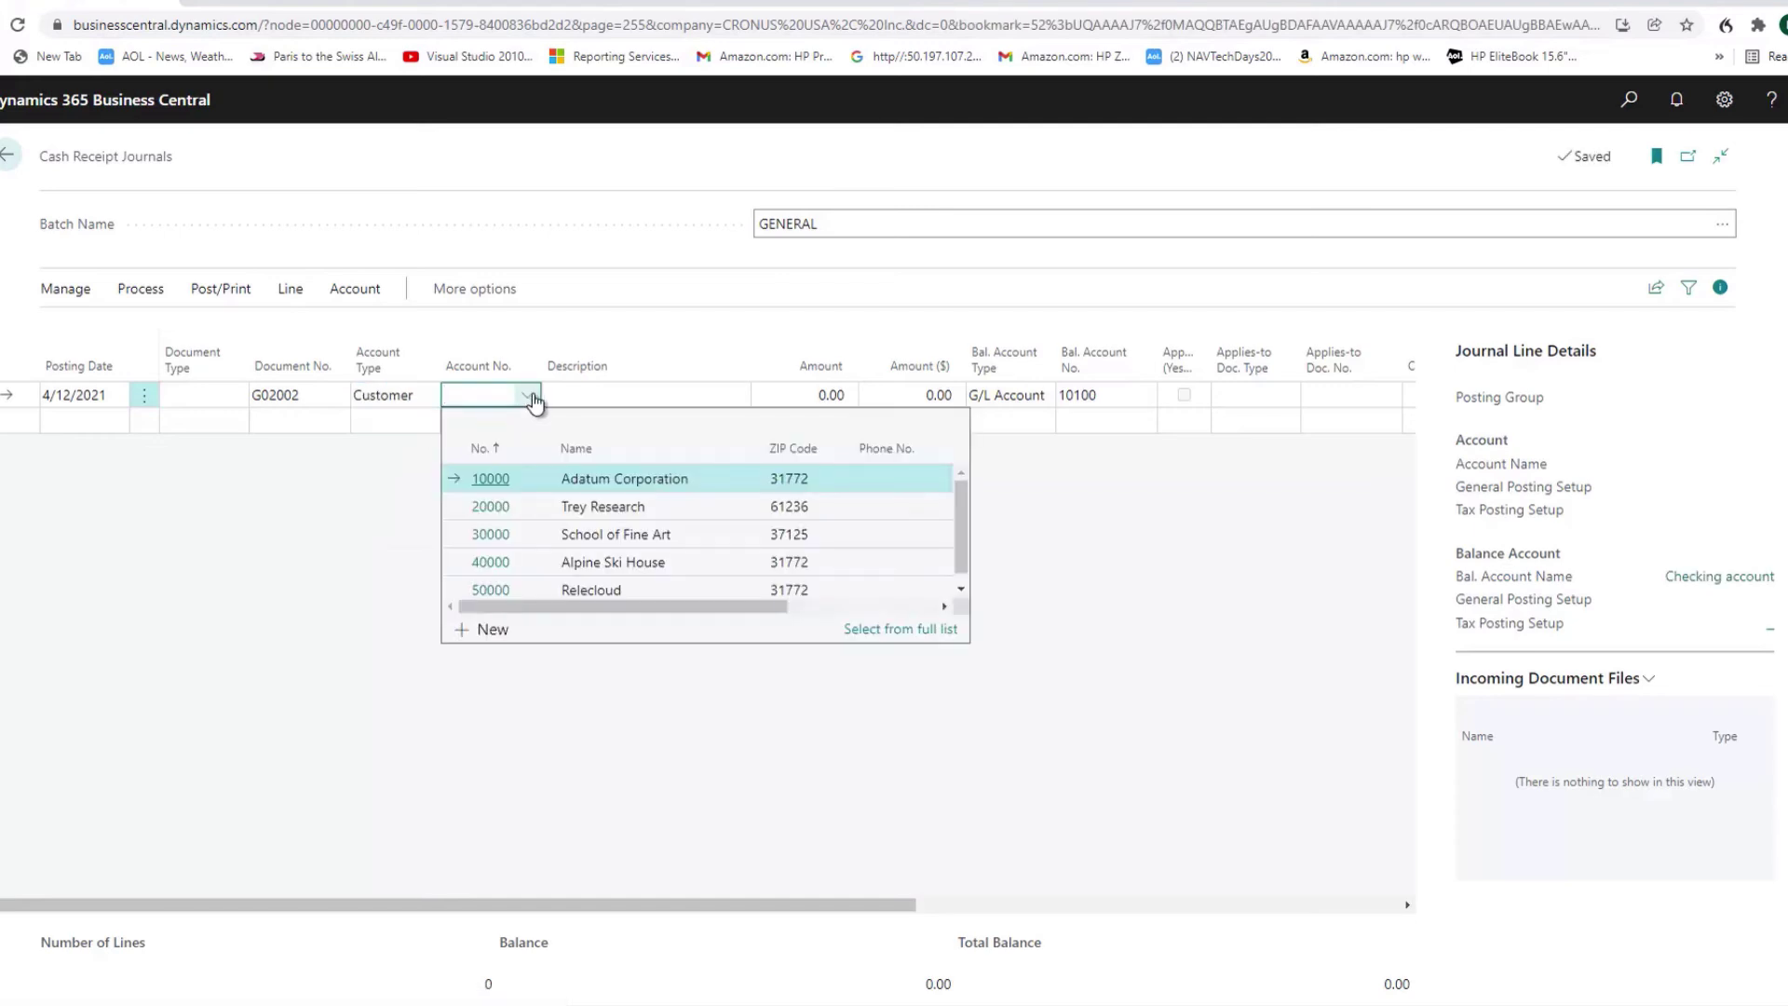
left_click(490, 508)
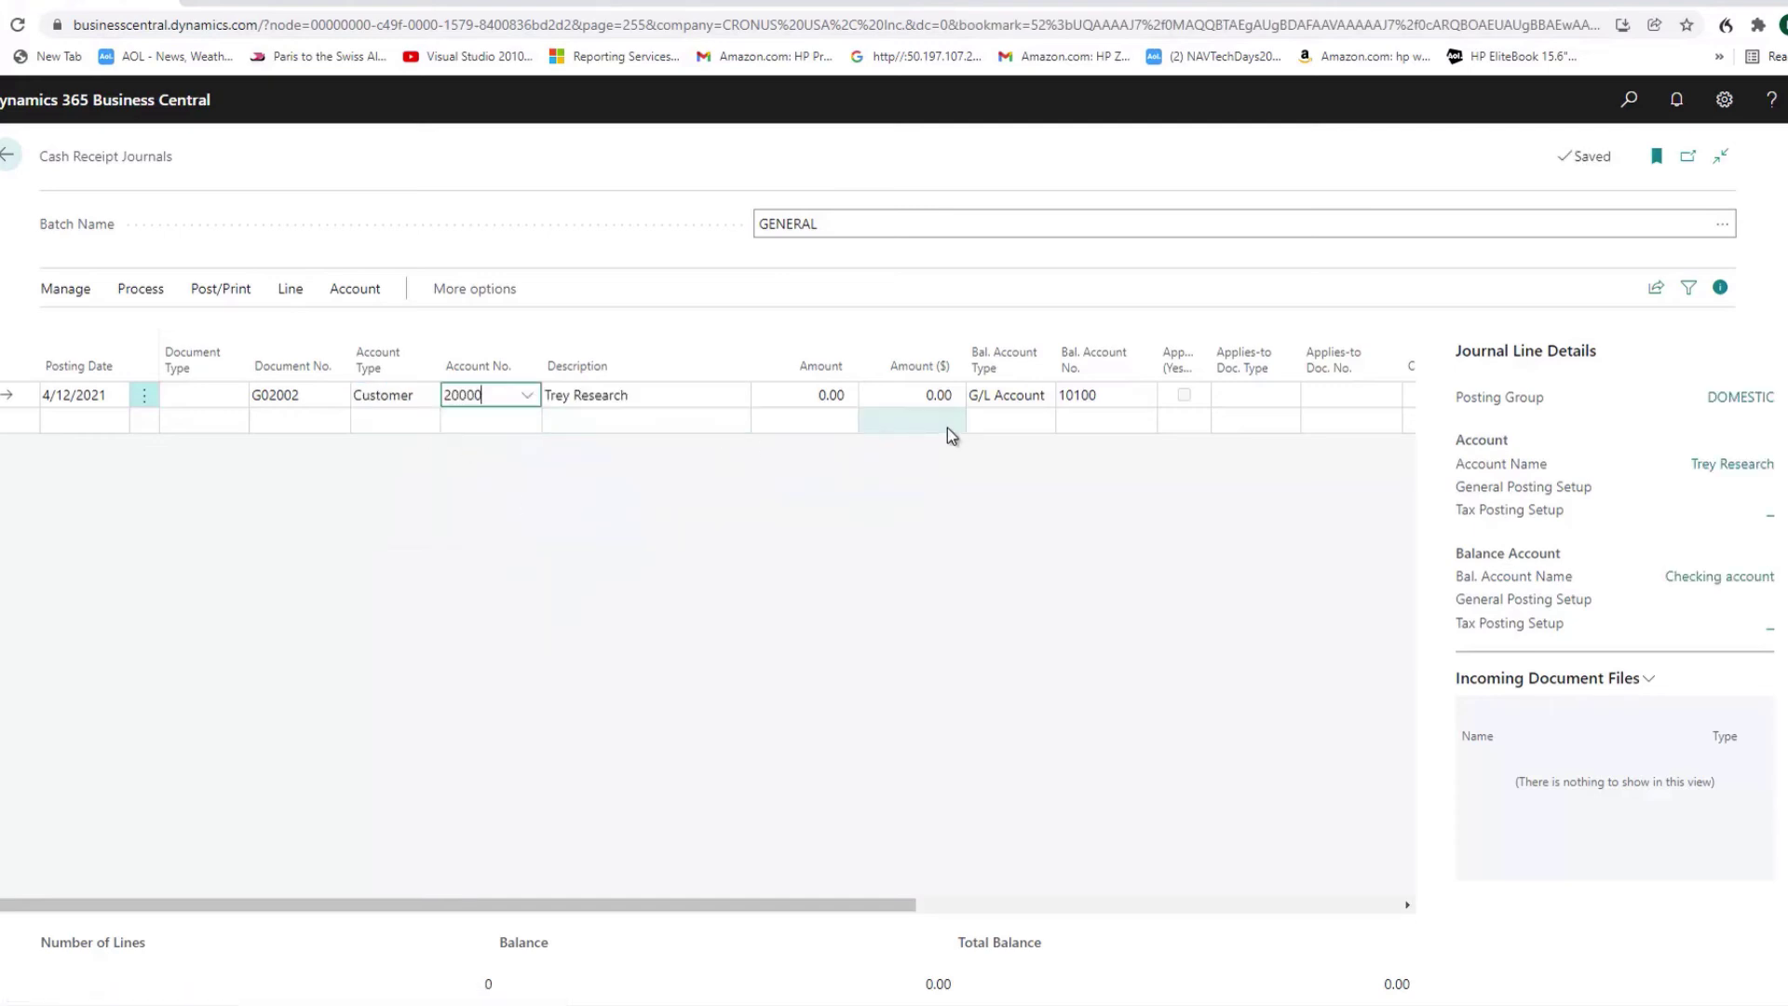
key("Tab")
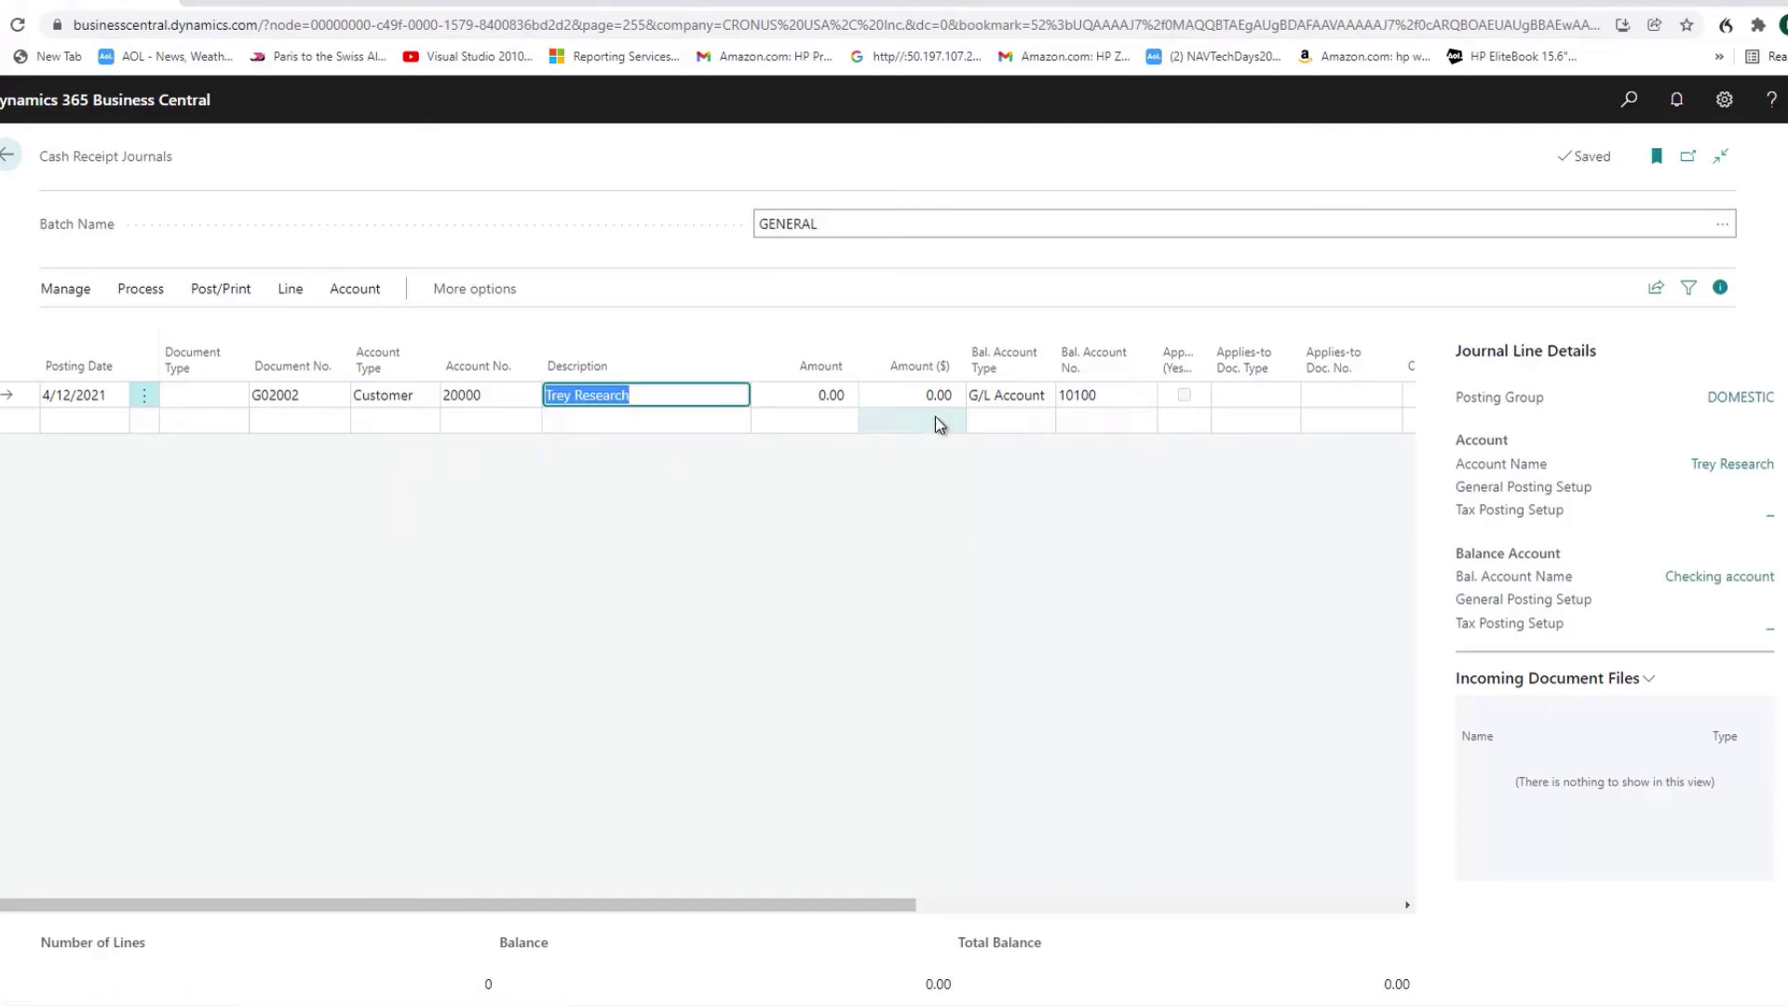
Apply the cash receipt line to Trey Research's open invoice posted on 2/27/2021
left_click(1344, 395)
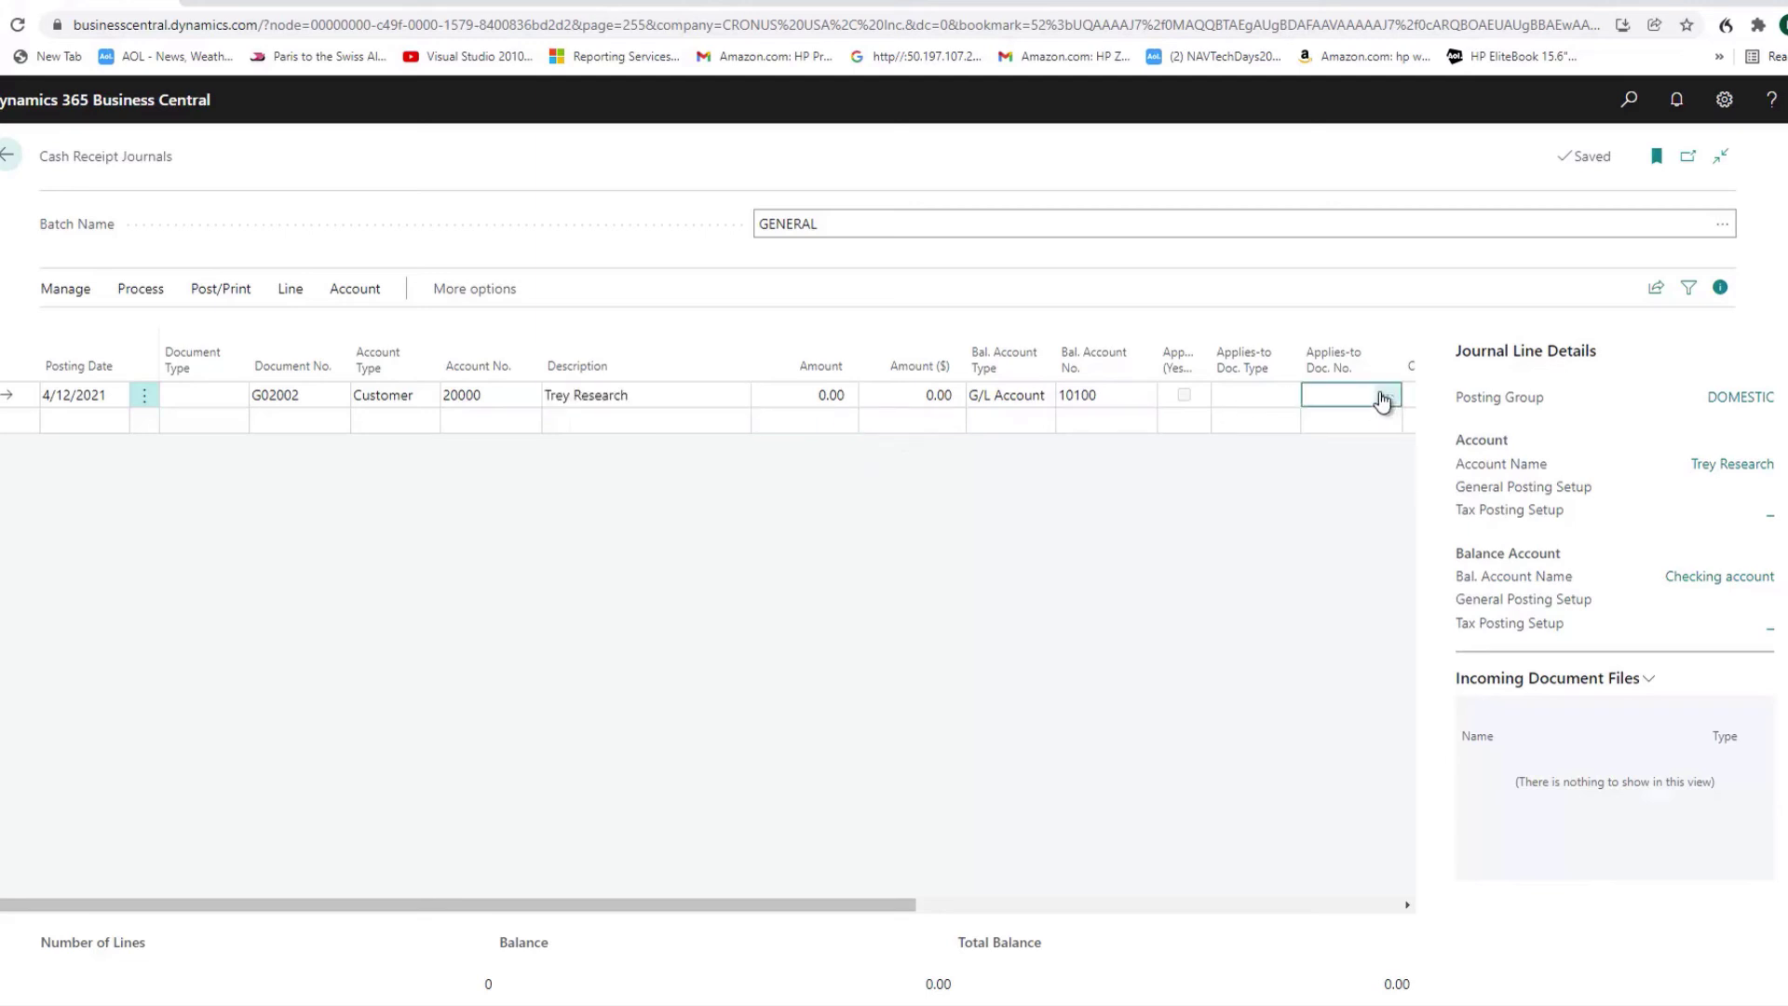
left_click(1387, 398)
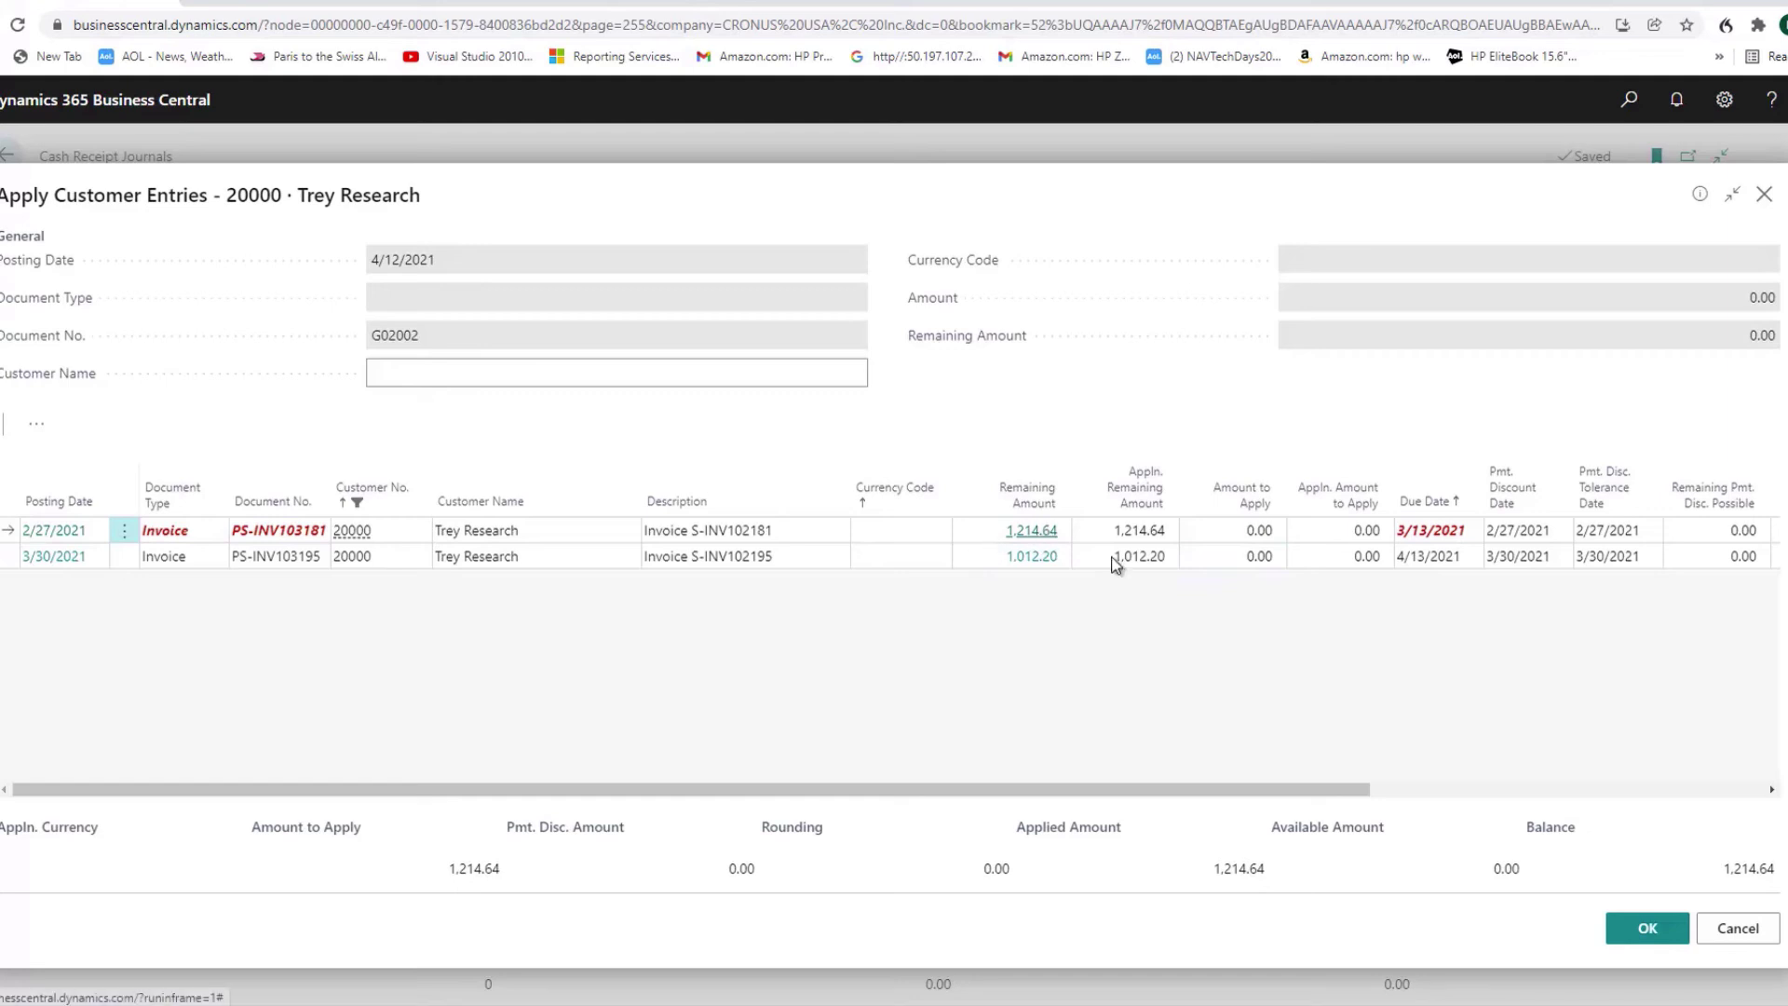
left_click(1641, 925)
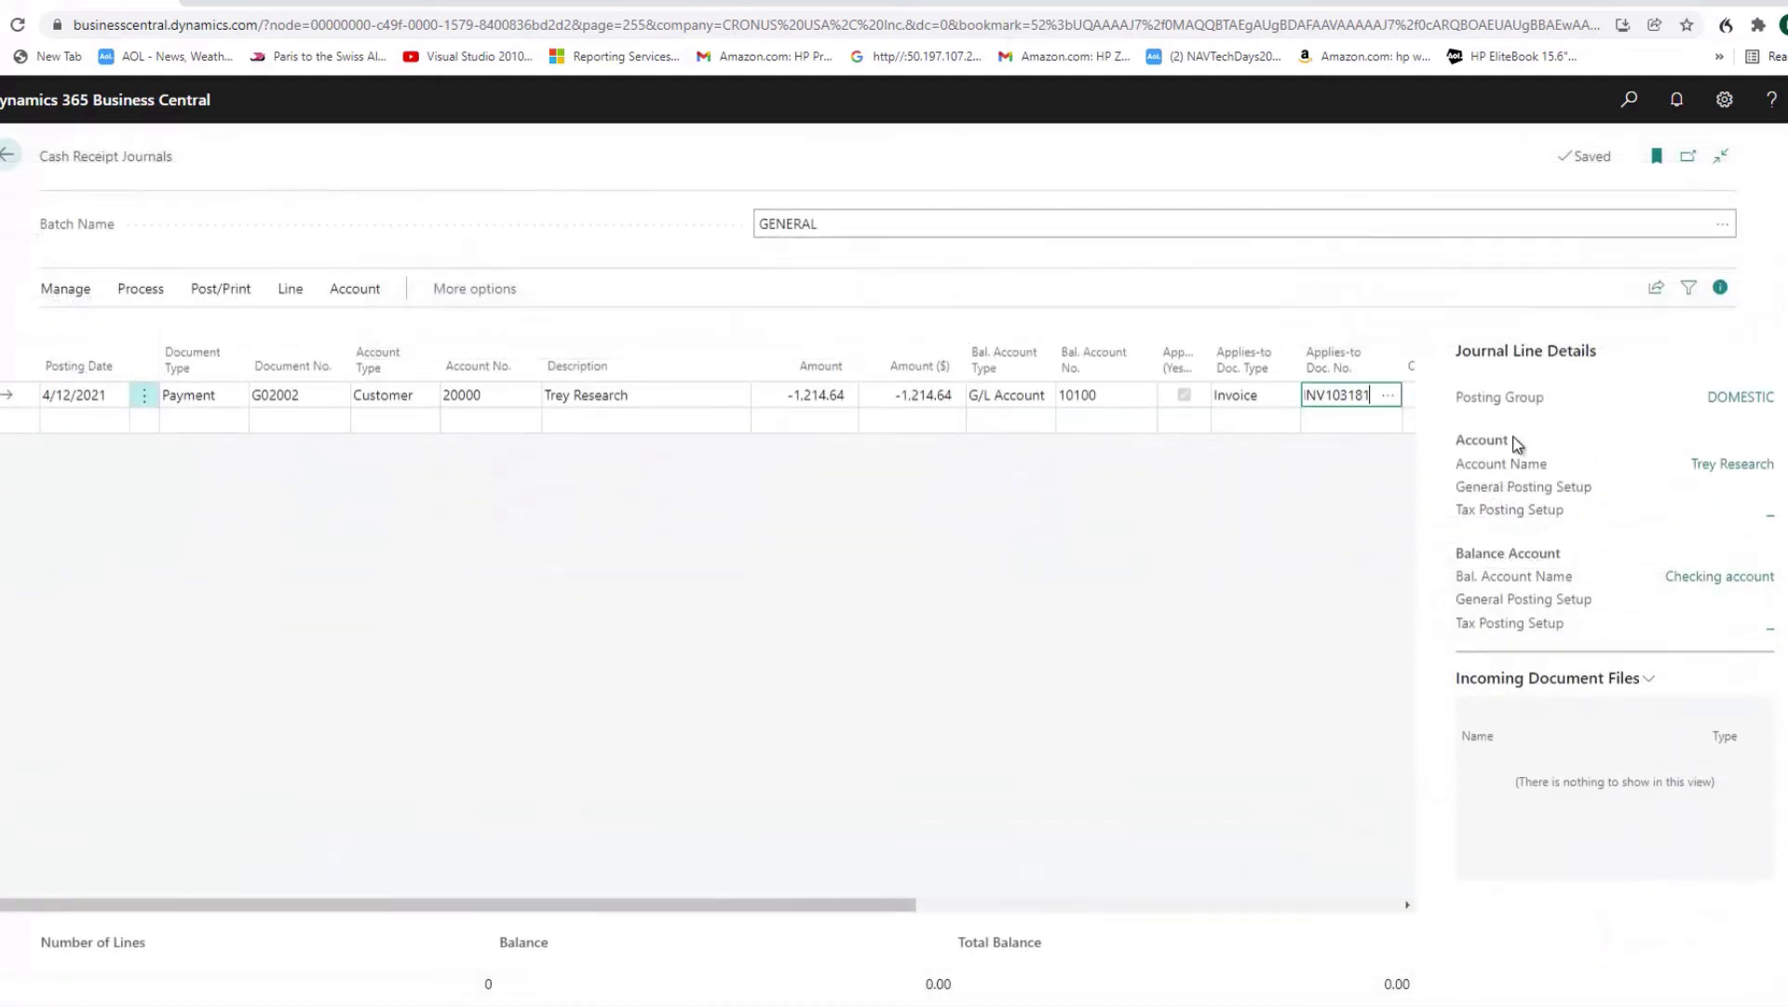
Set the payment amount to -1,210.64 and choose to post the balance as payment tolerance
left_click(822, 395)
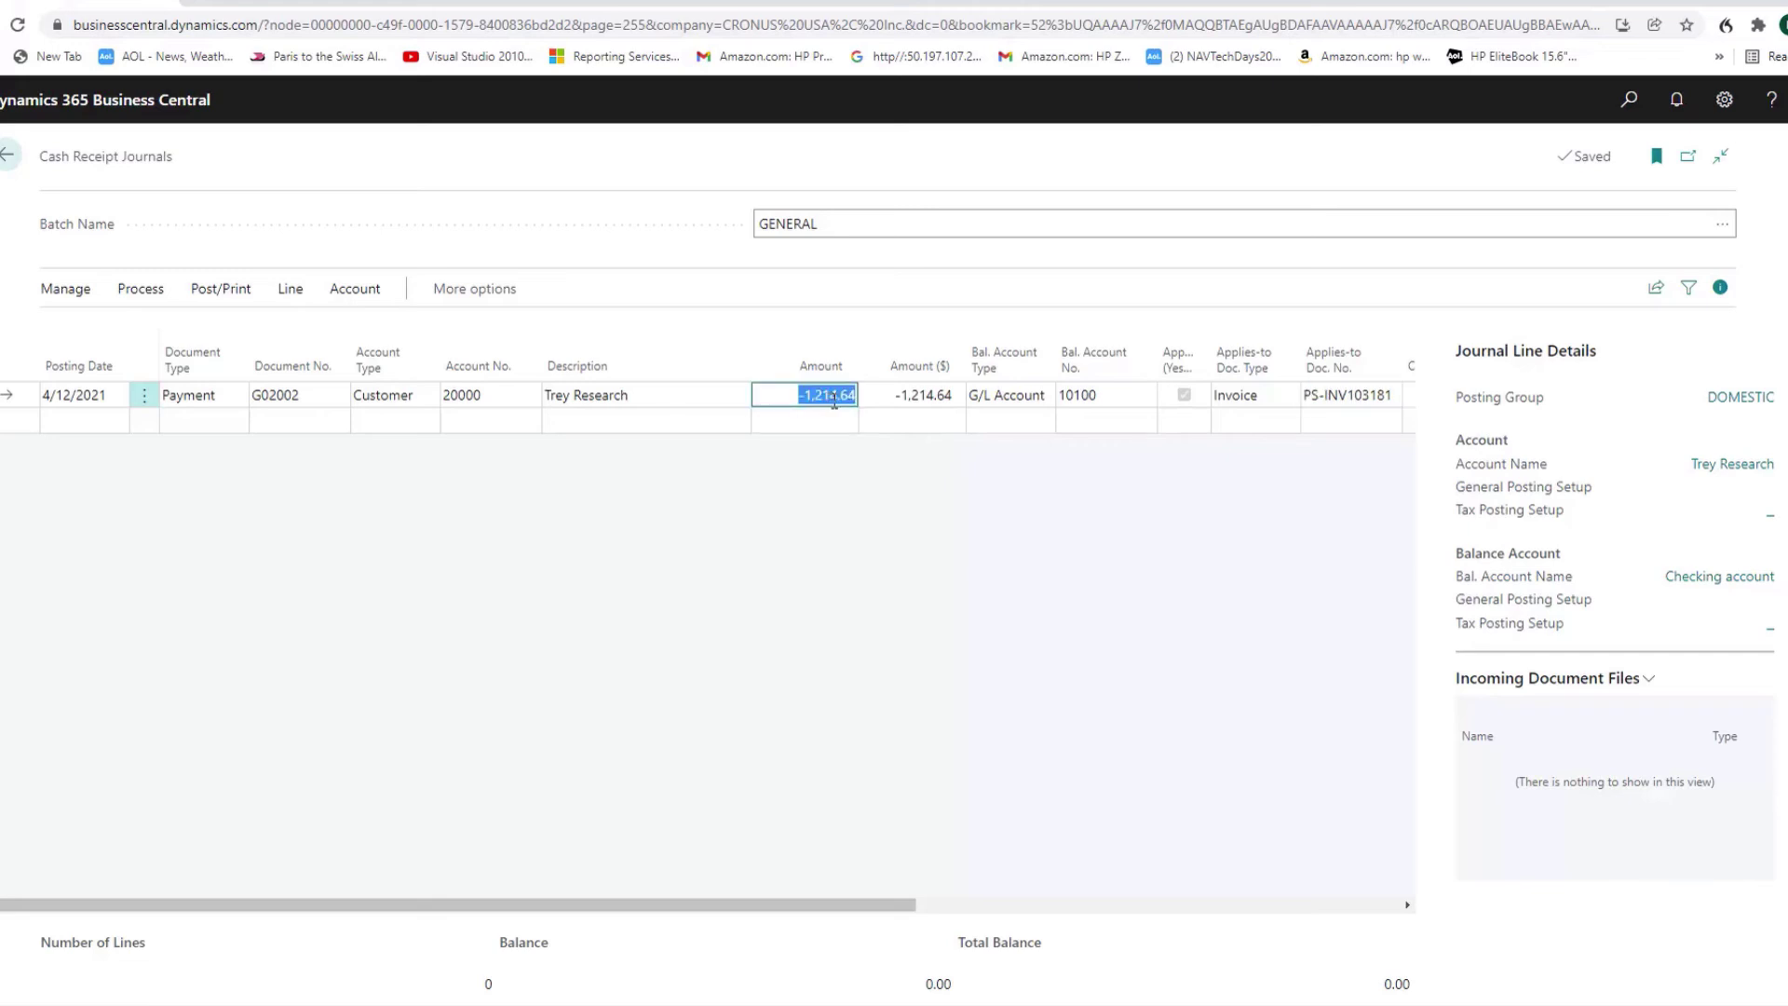
left_click(832, 397)
type("0")
key("Delete")
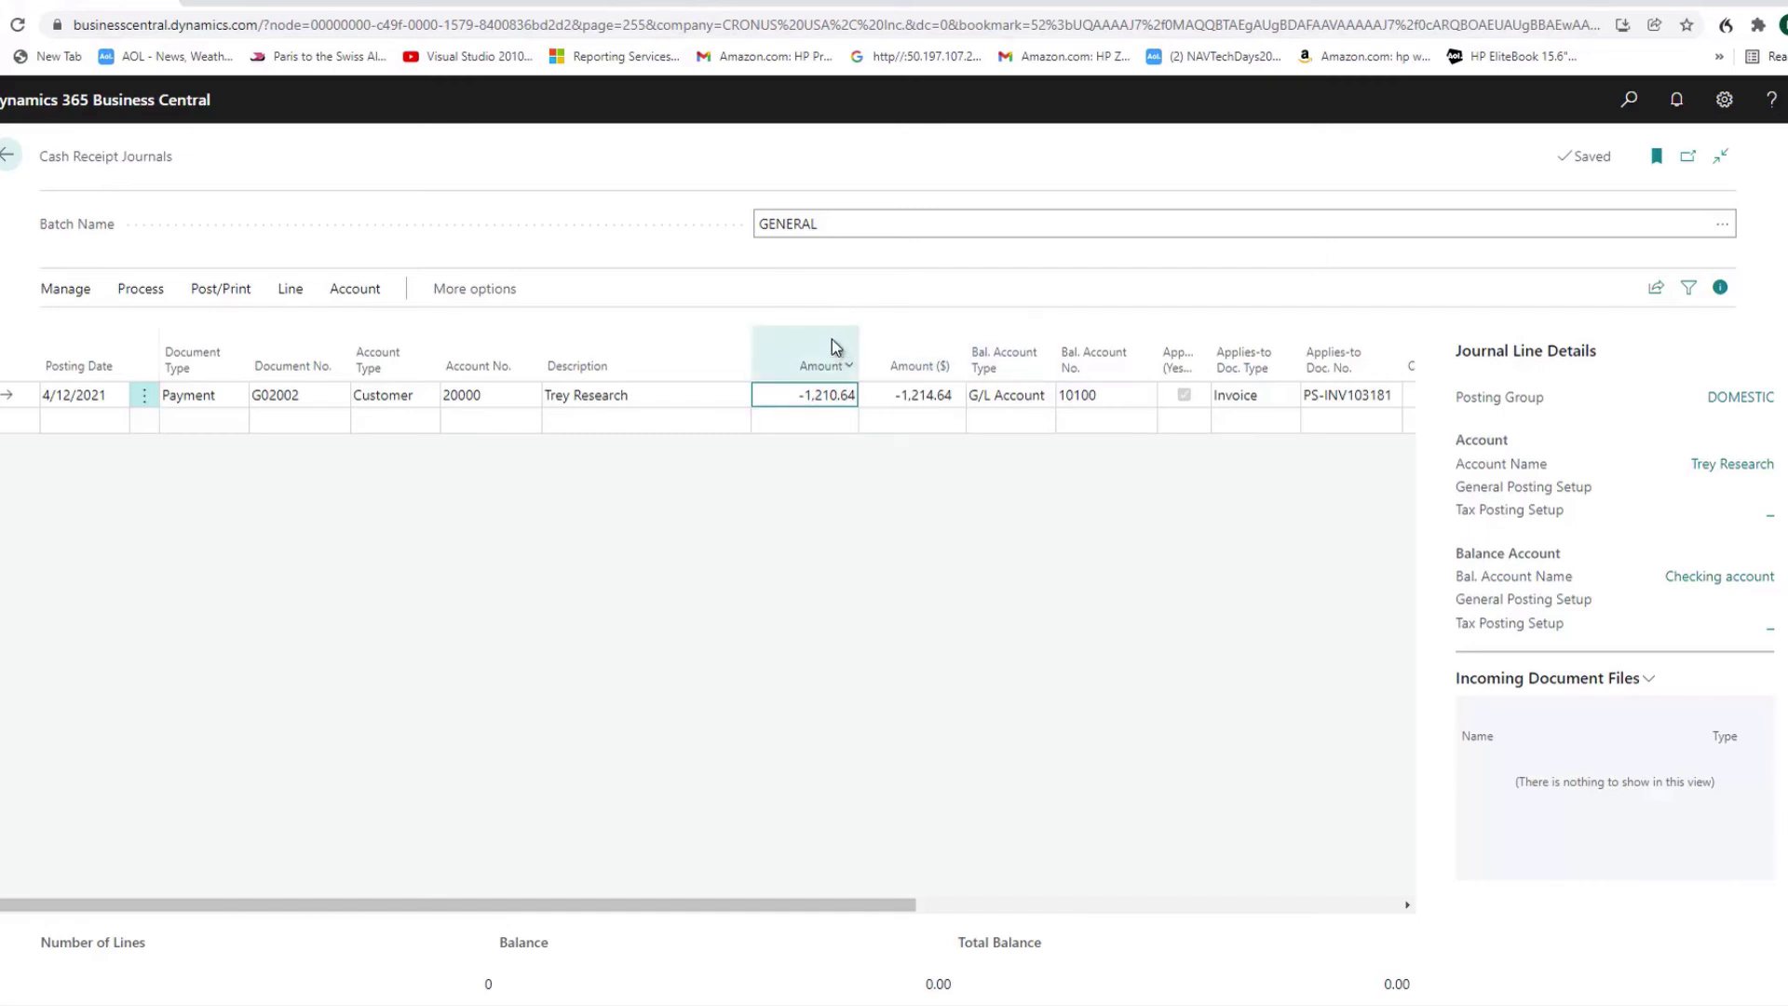
key("Tab")
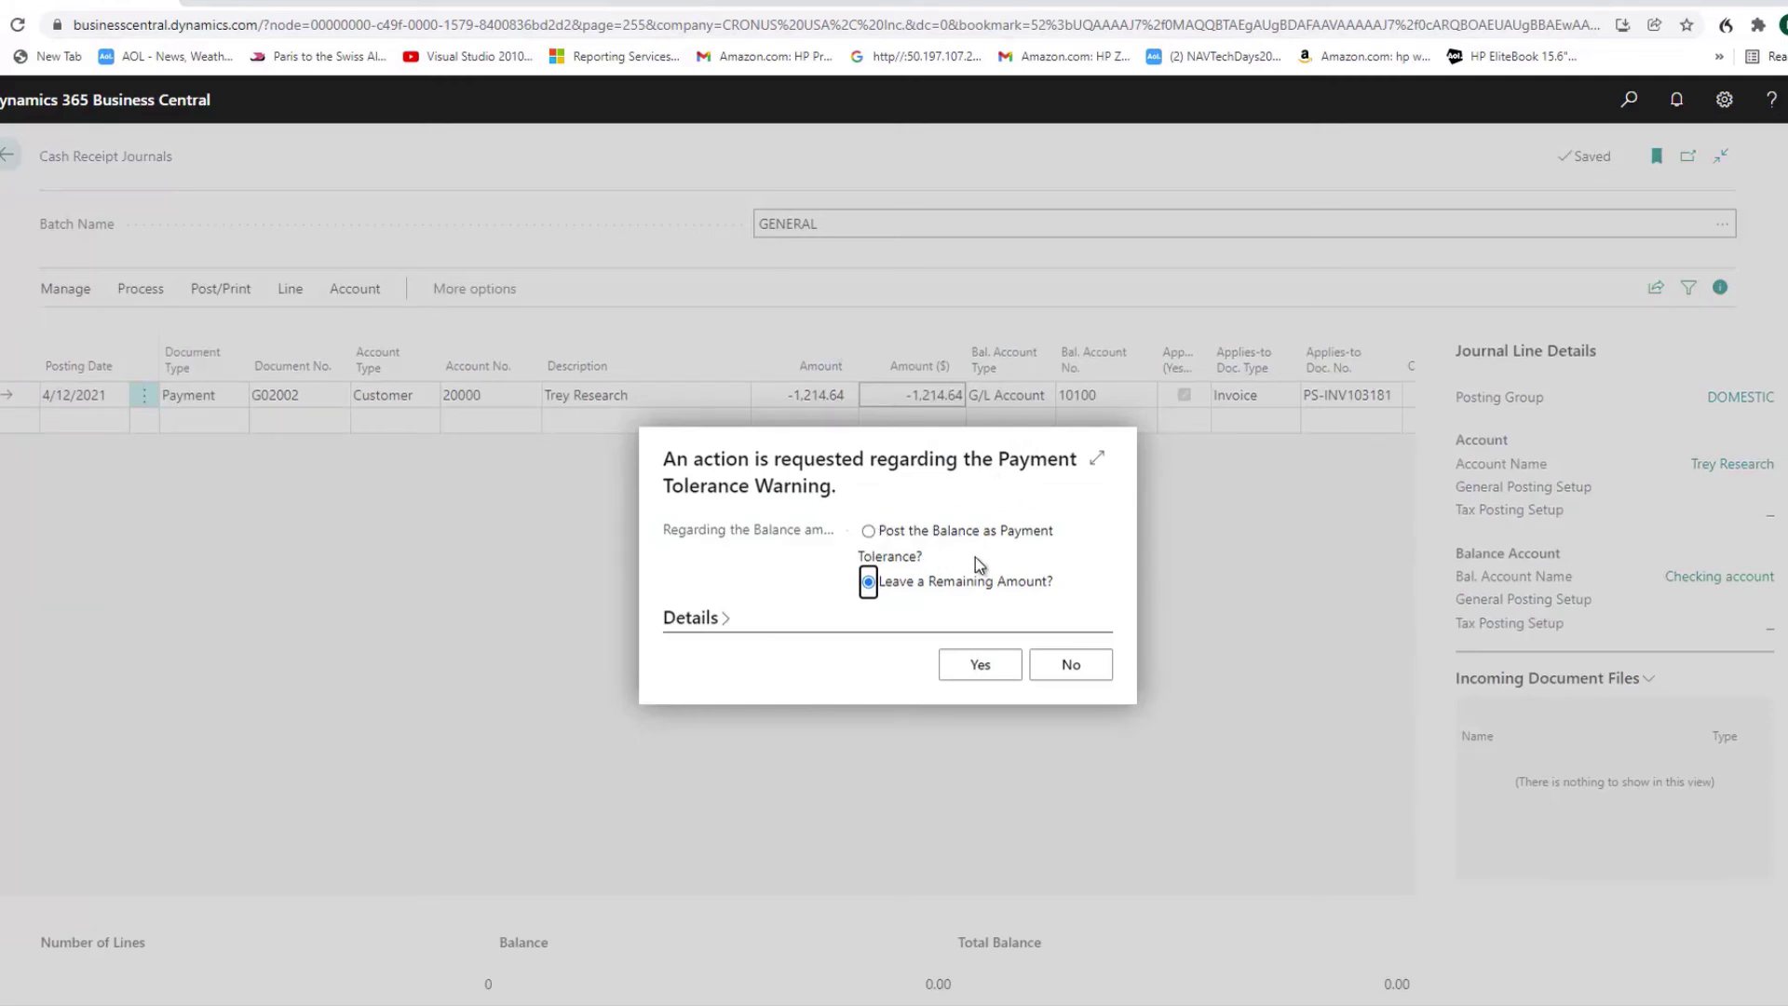
left_click(870, 532)
left_click(978, 667)
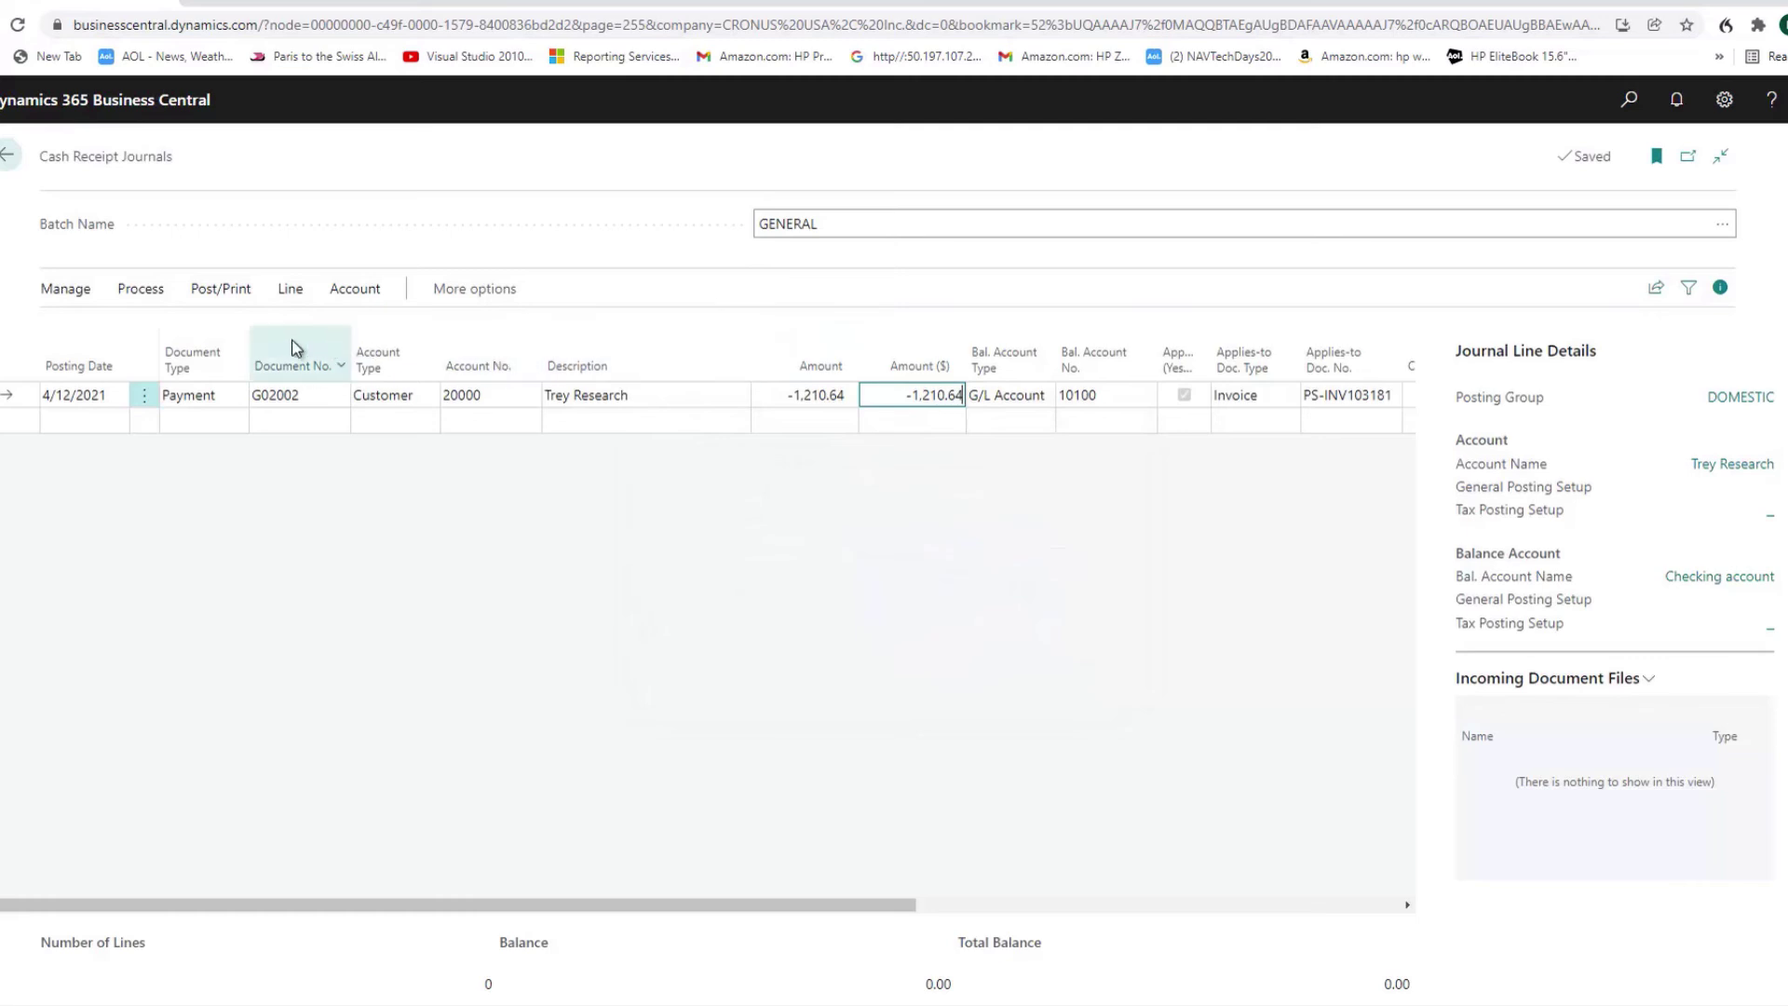
Preview the posting of the cash receipt, examine its G/L entries, and return to the journal
left_click(237, 293)
left_click(326, 335)
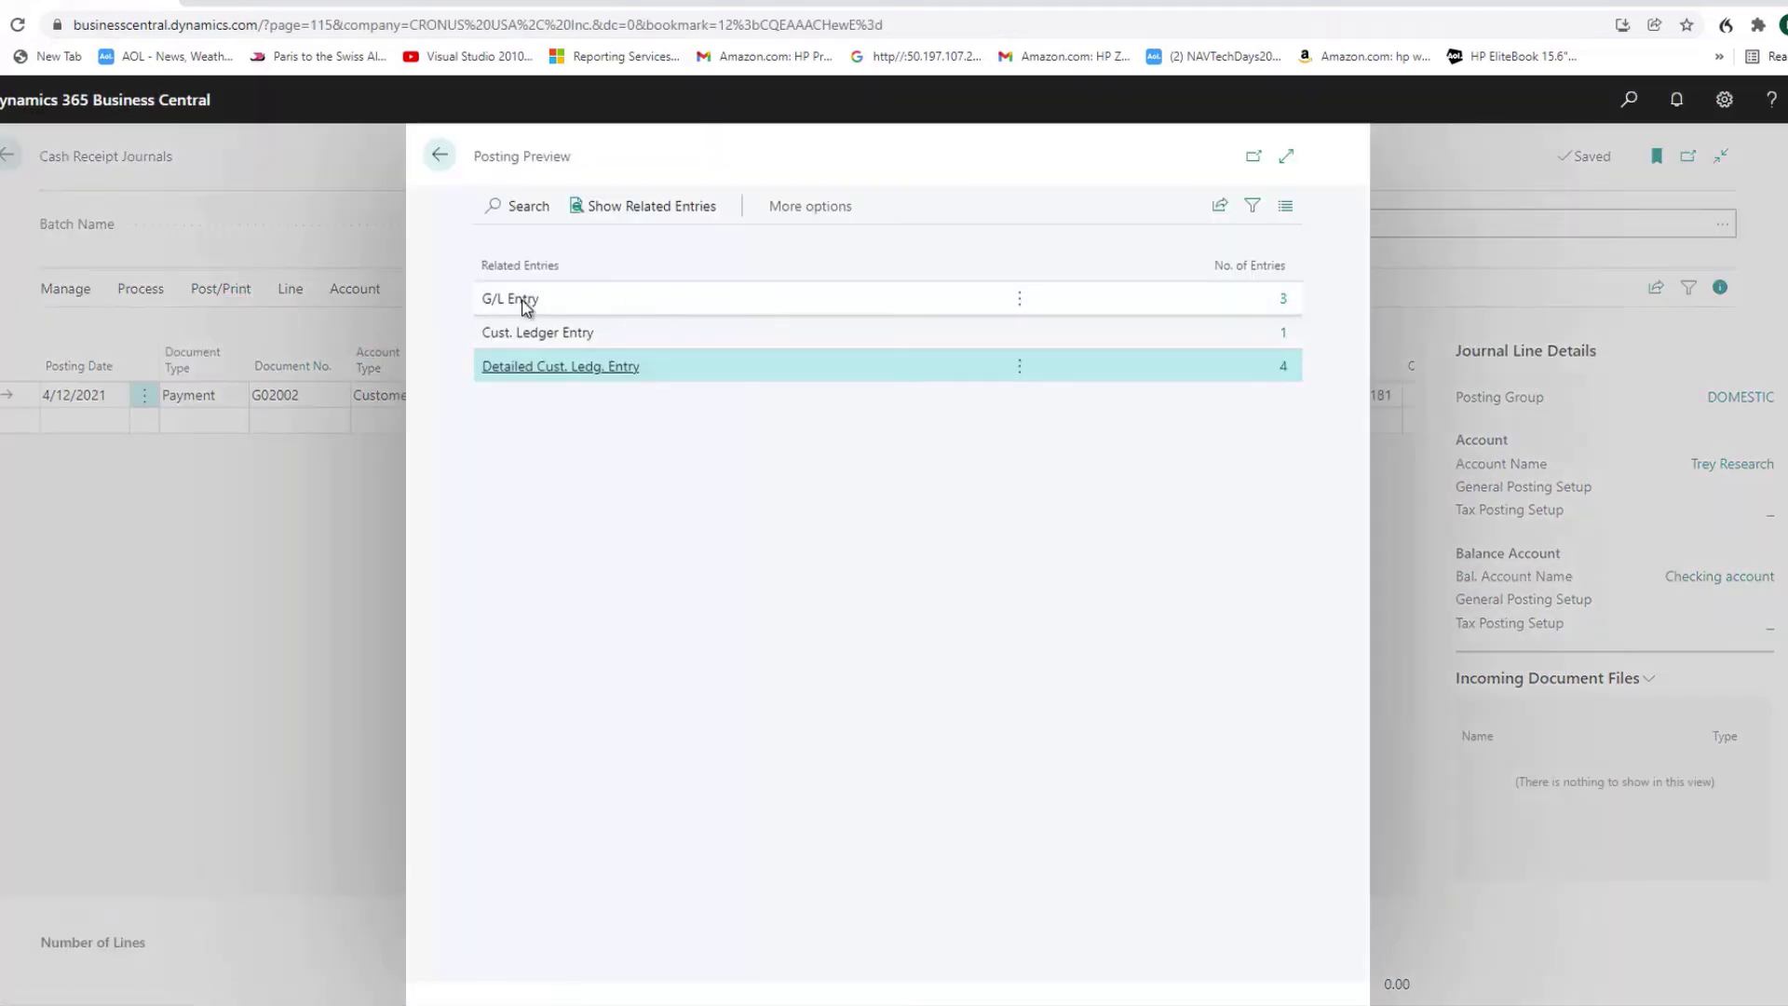
left_click(1283, 299)
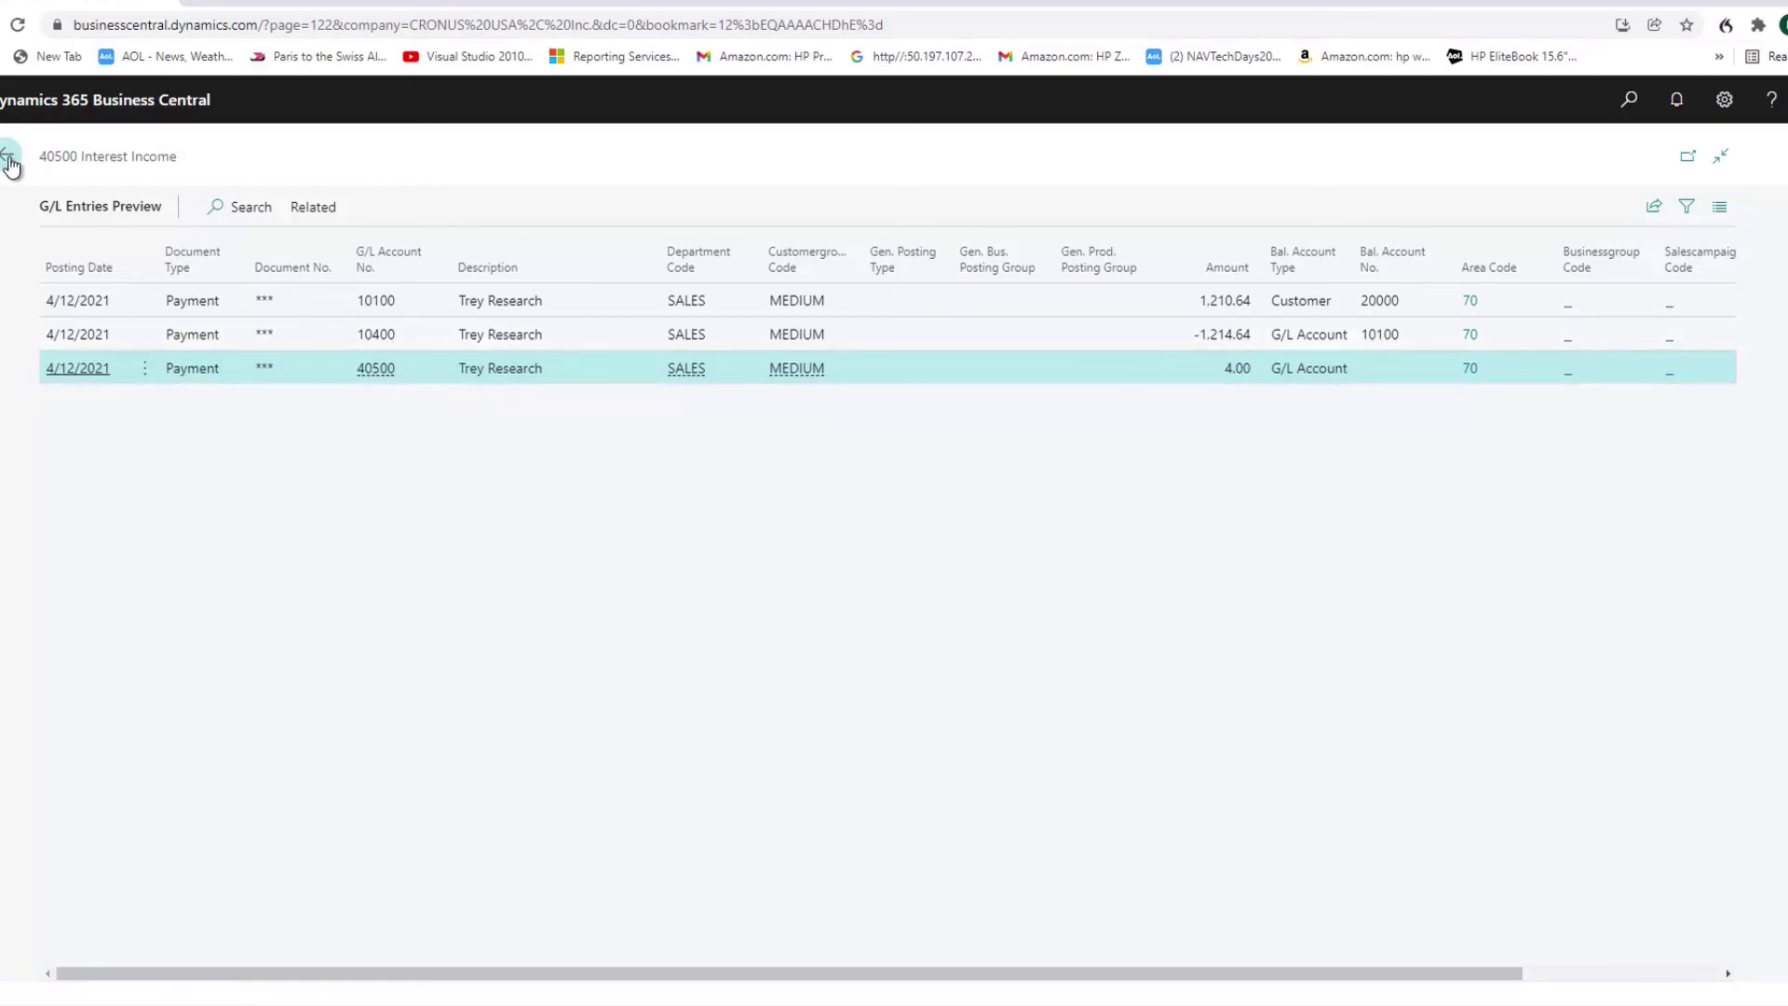
left_click(10, 163)
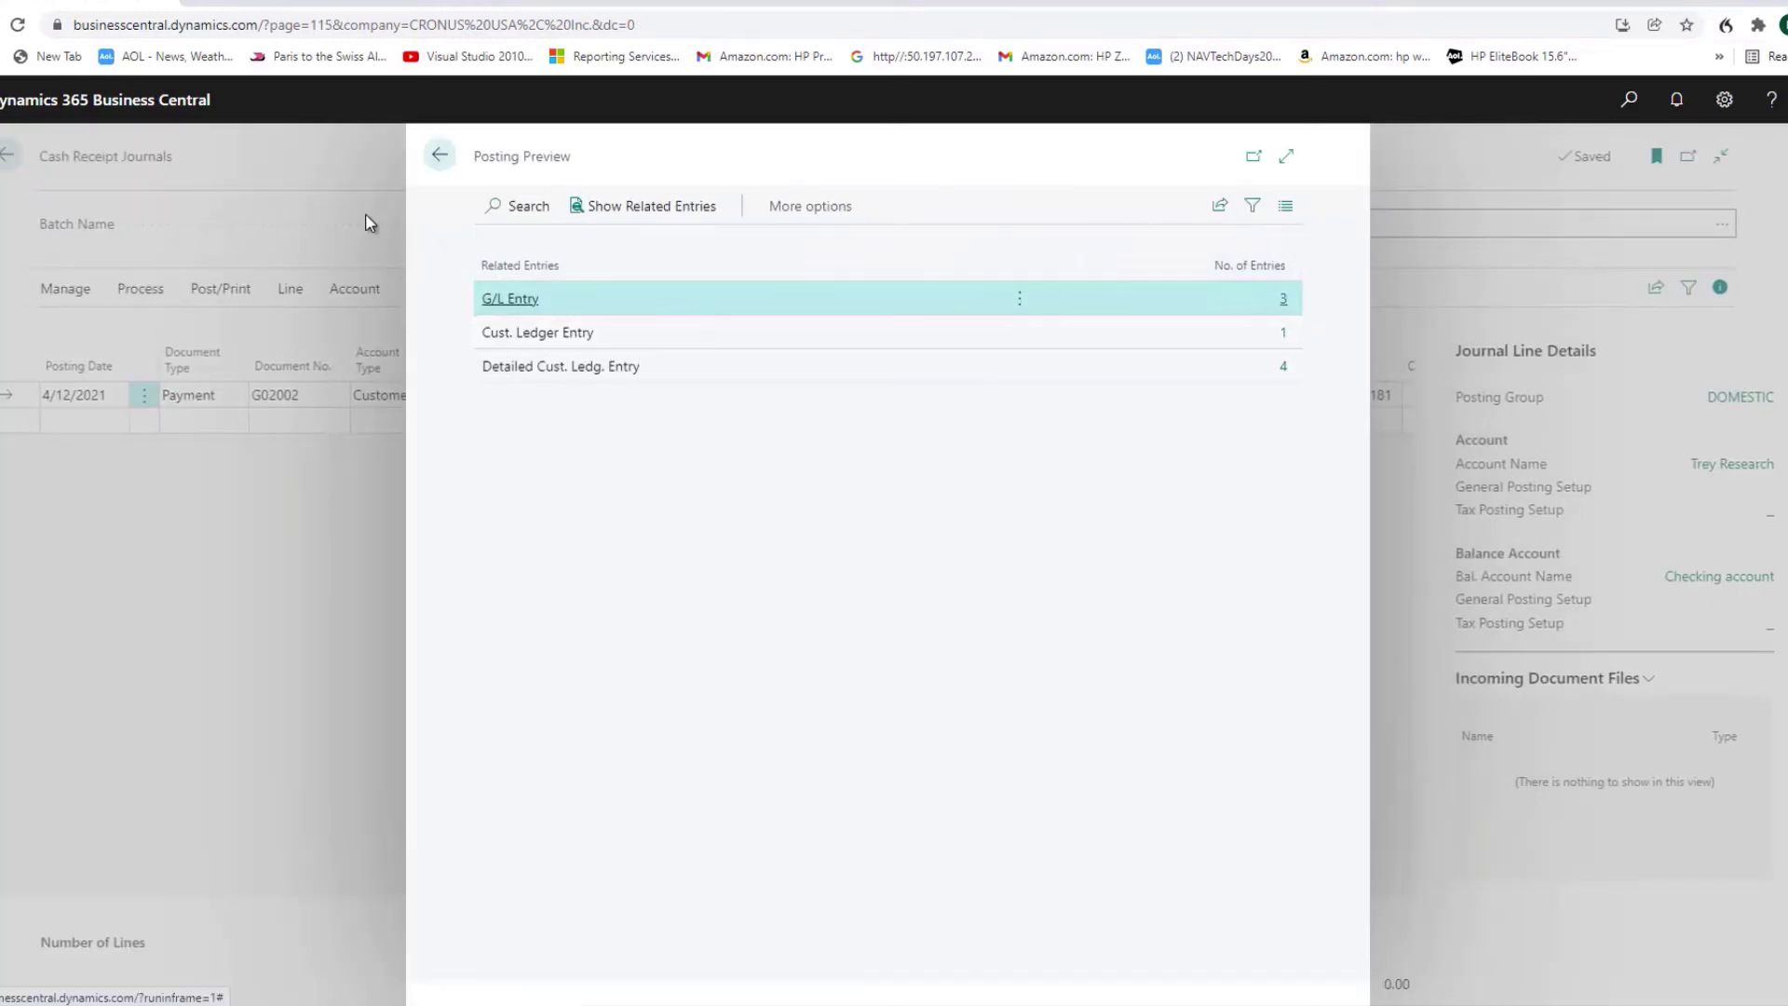
left_click(441, 156)
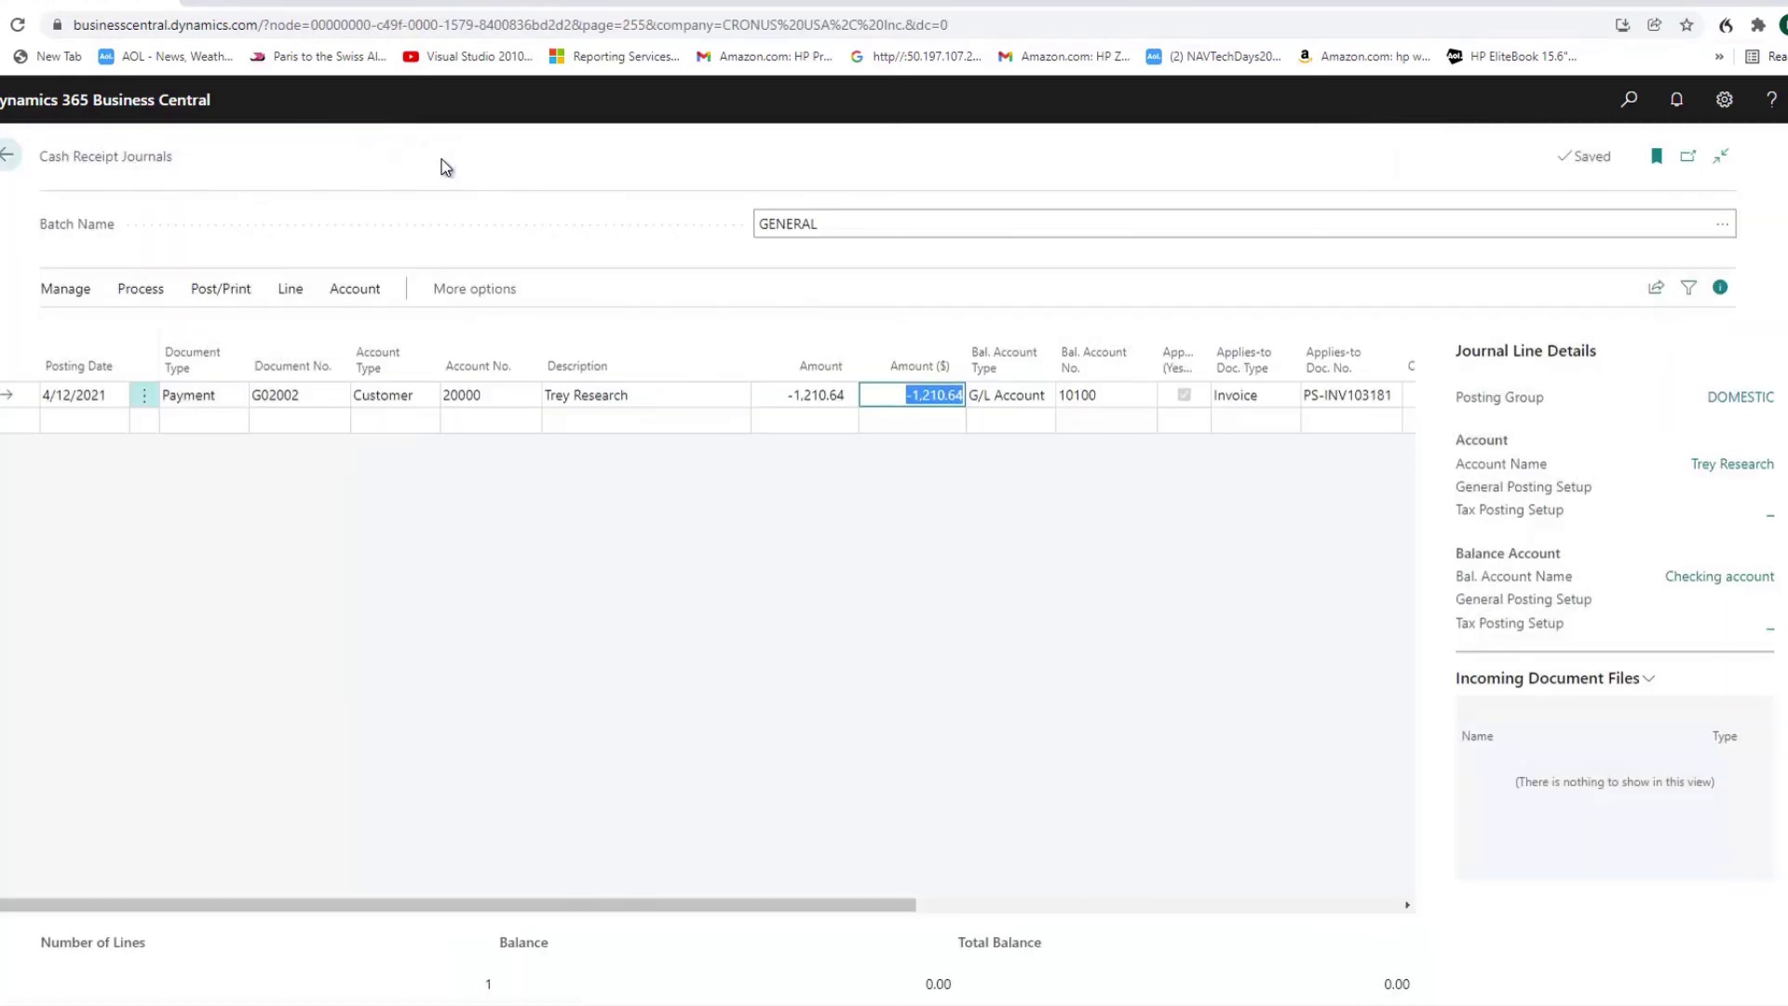
Post and print the cash receipt journal, and return to the home page
left_click(219, 291)
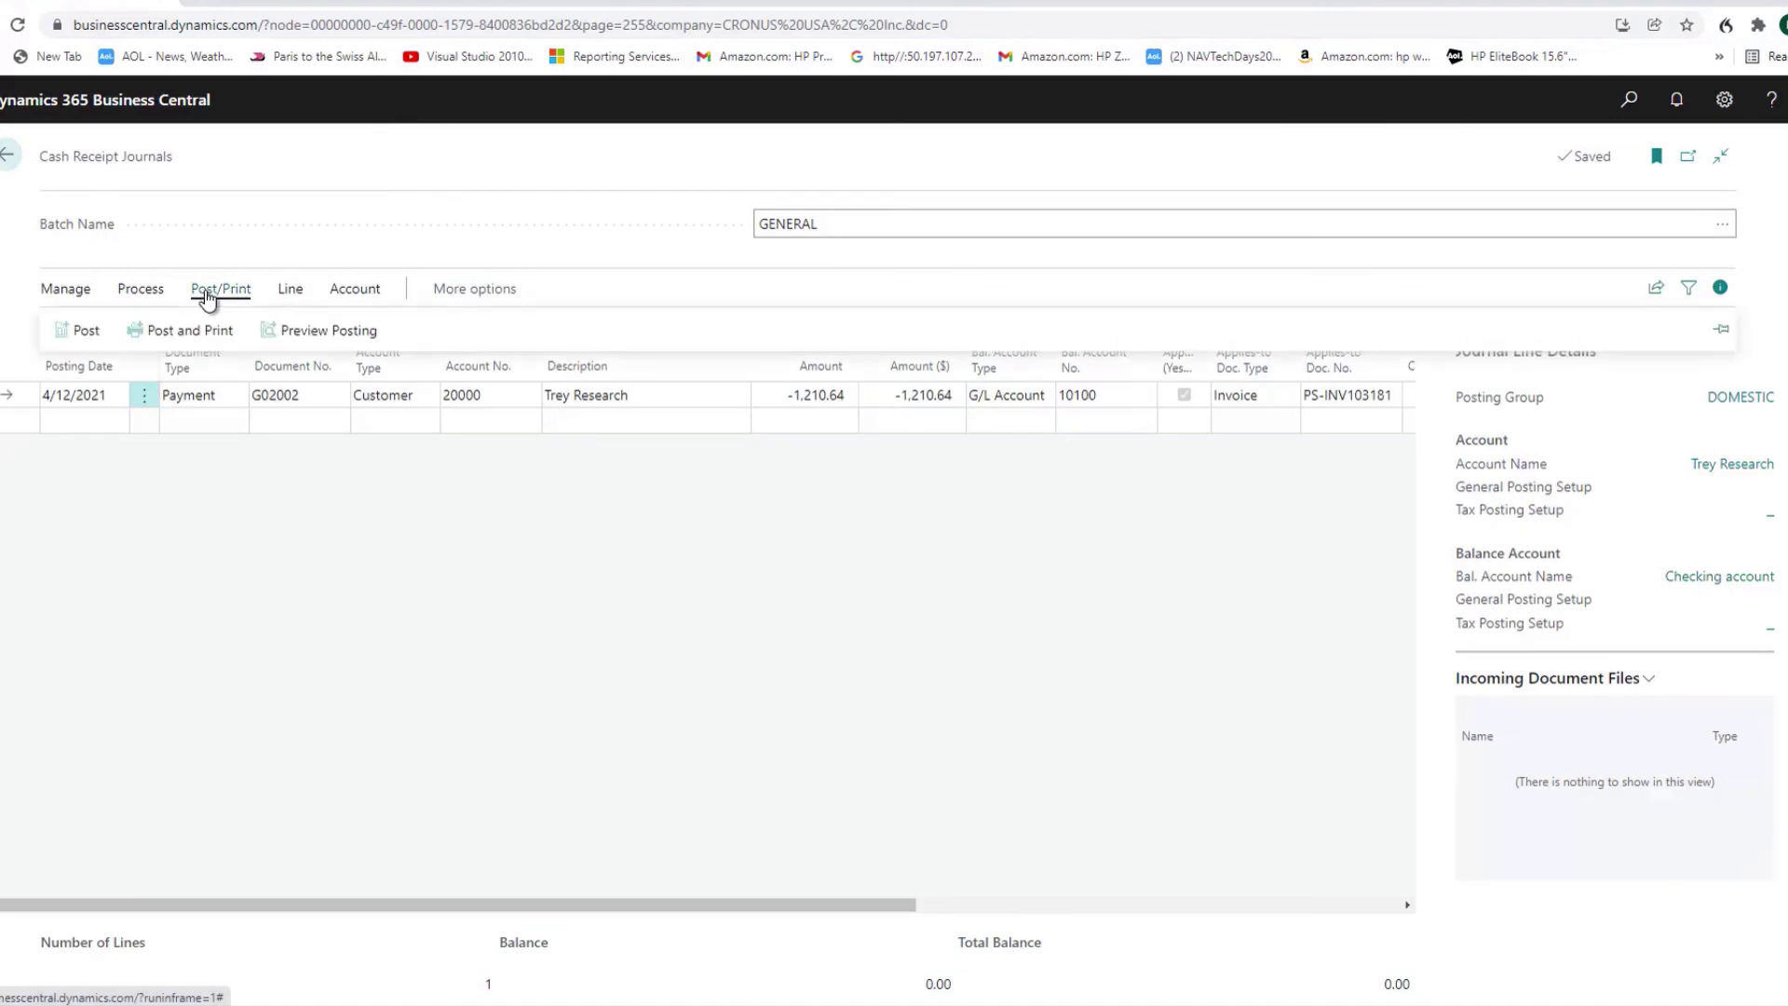
left_click(179, 334)
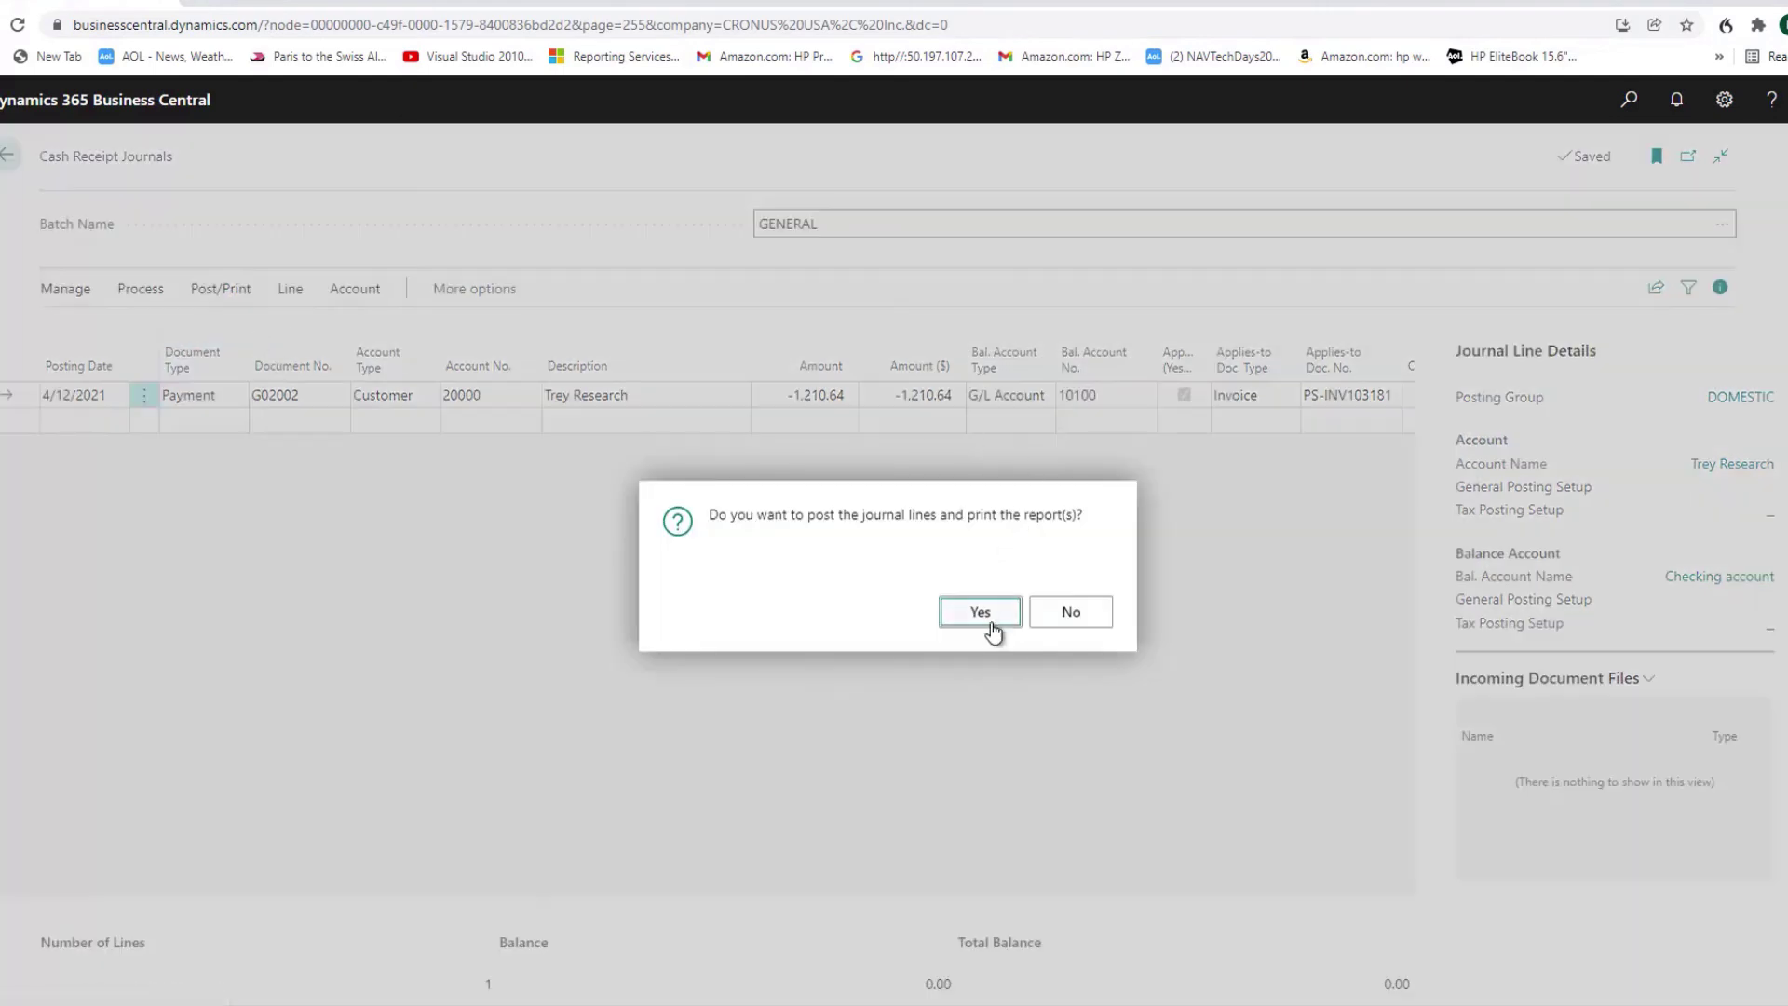
left_click(980, 612)
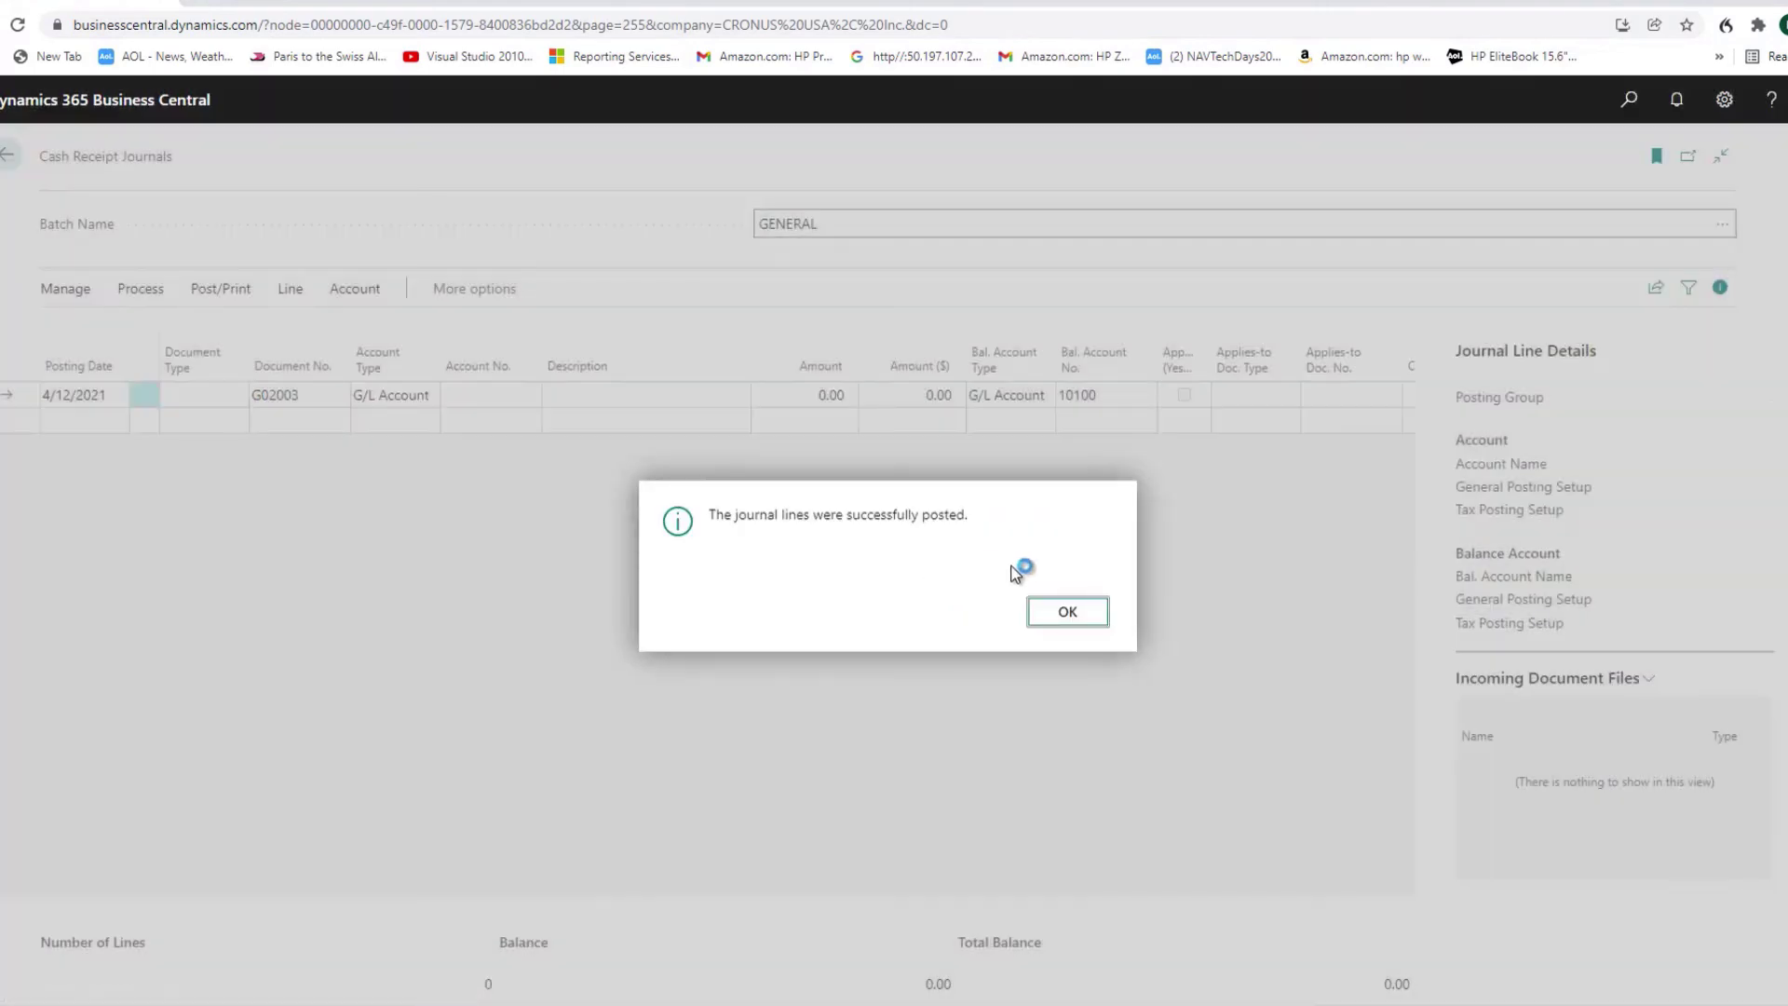
left_click(1059, 615)
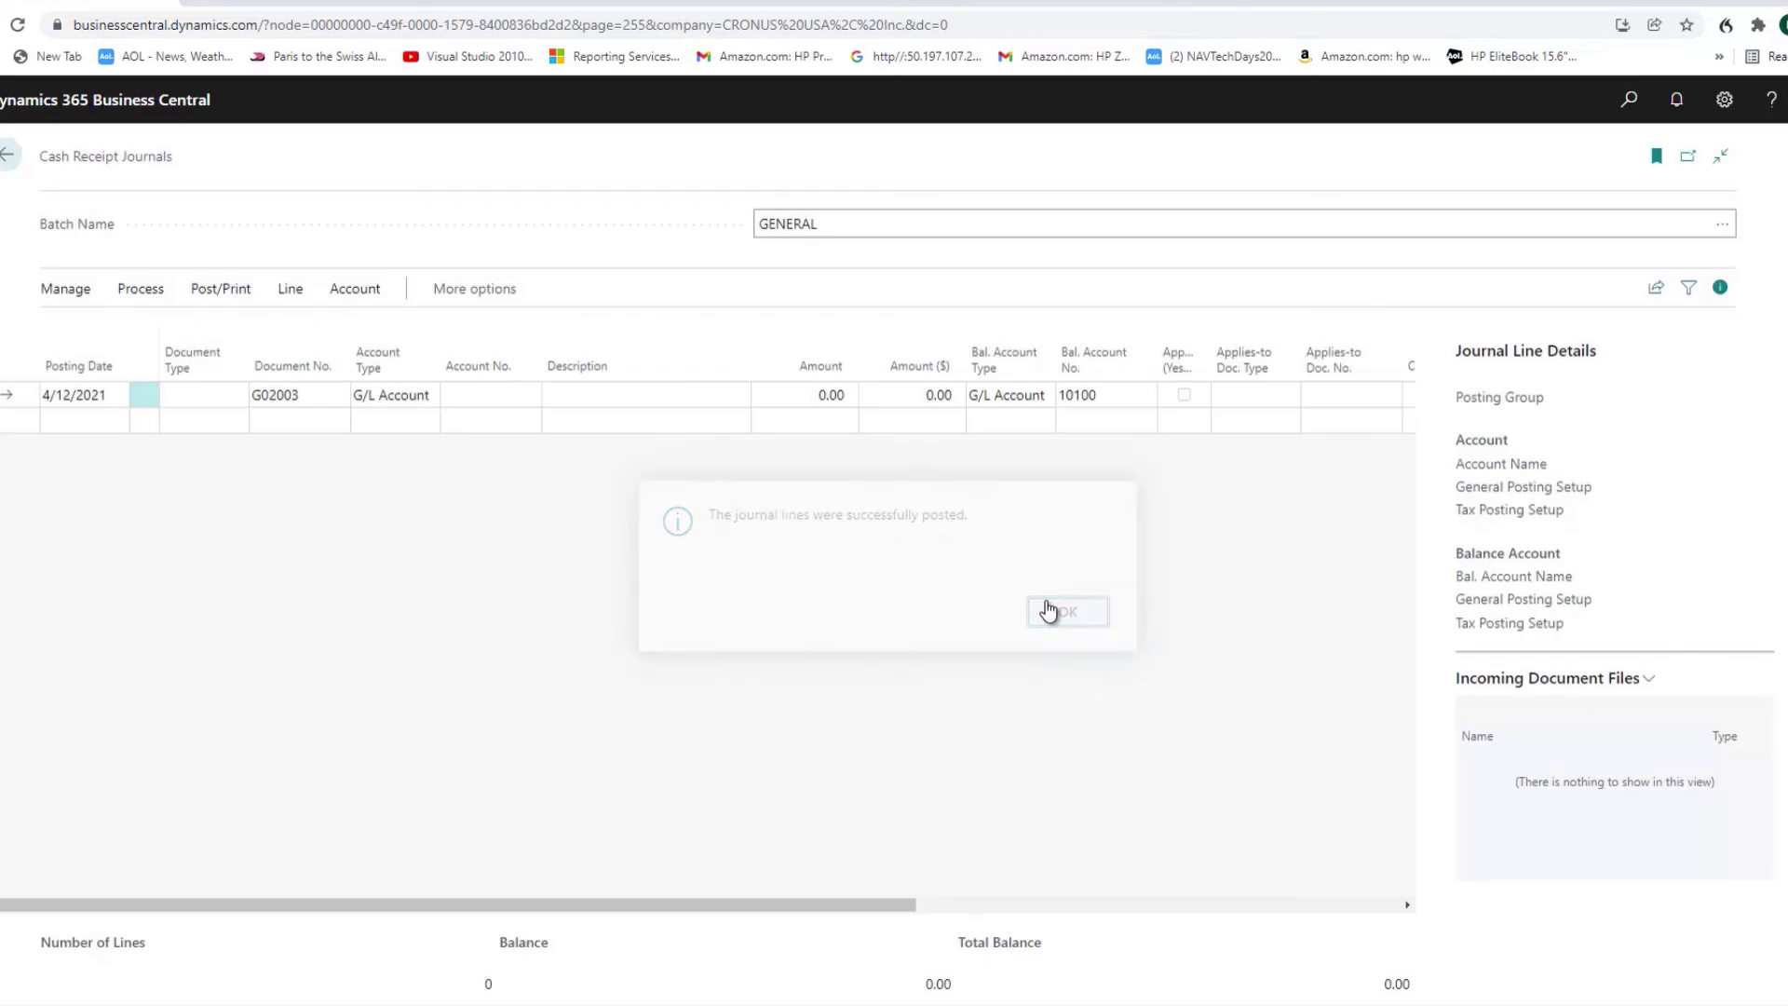
left_click(8, 162)
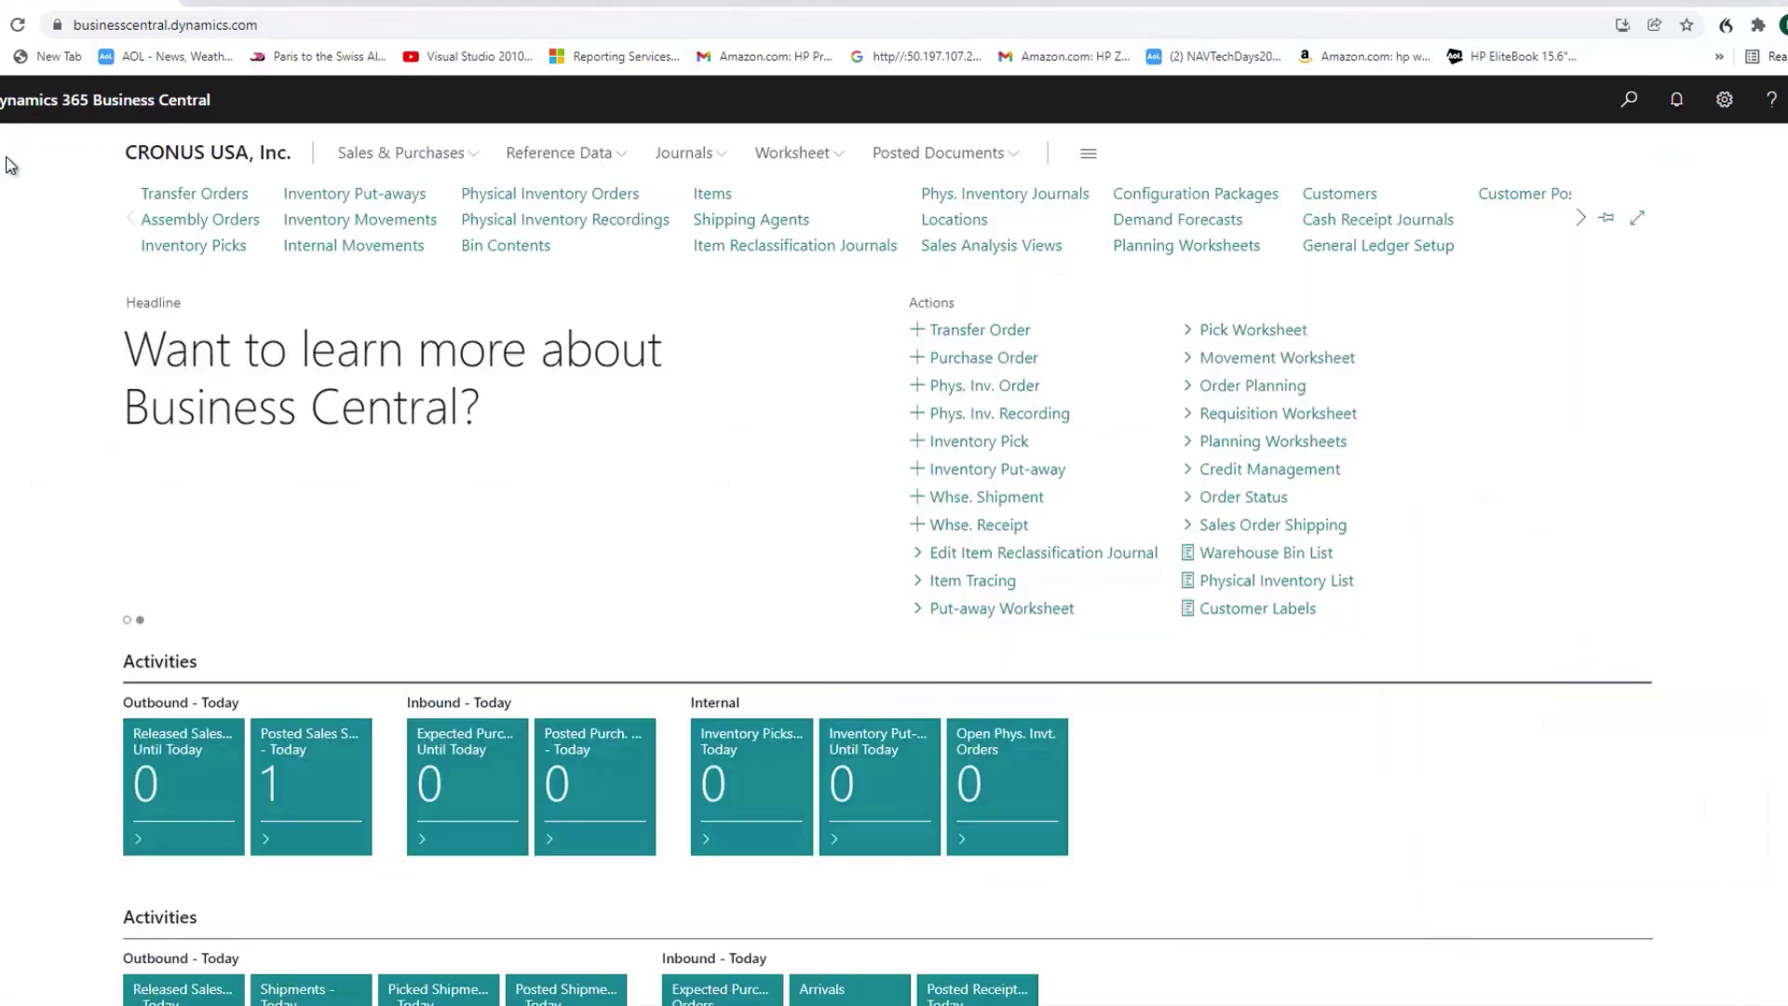
Check the open customer ledger entries behind Trey Research's balance and return to the customer card
left_click(1331, 193)
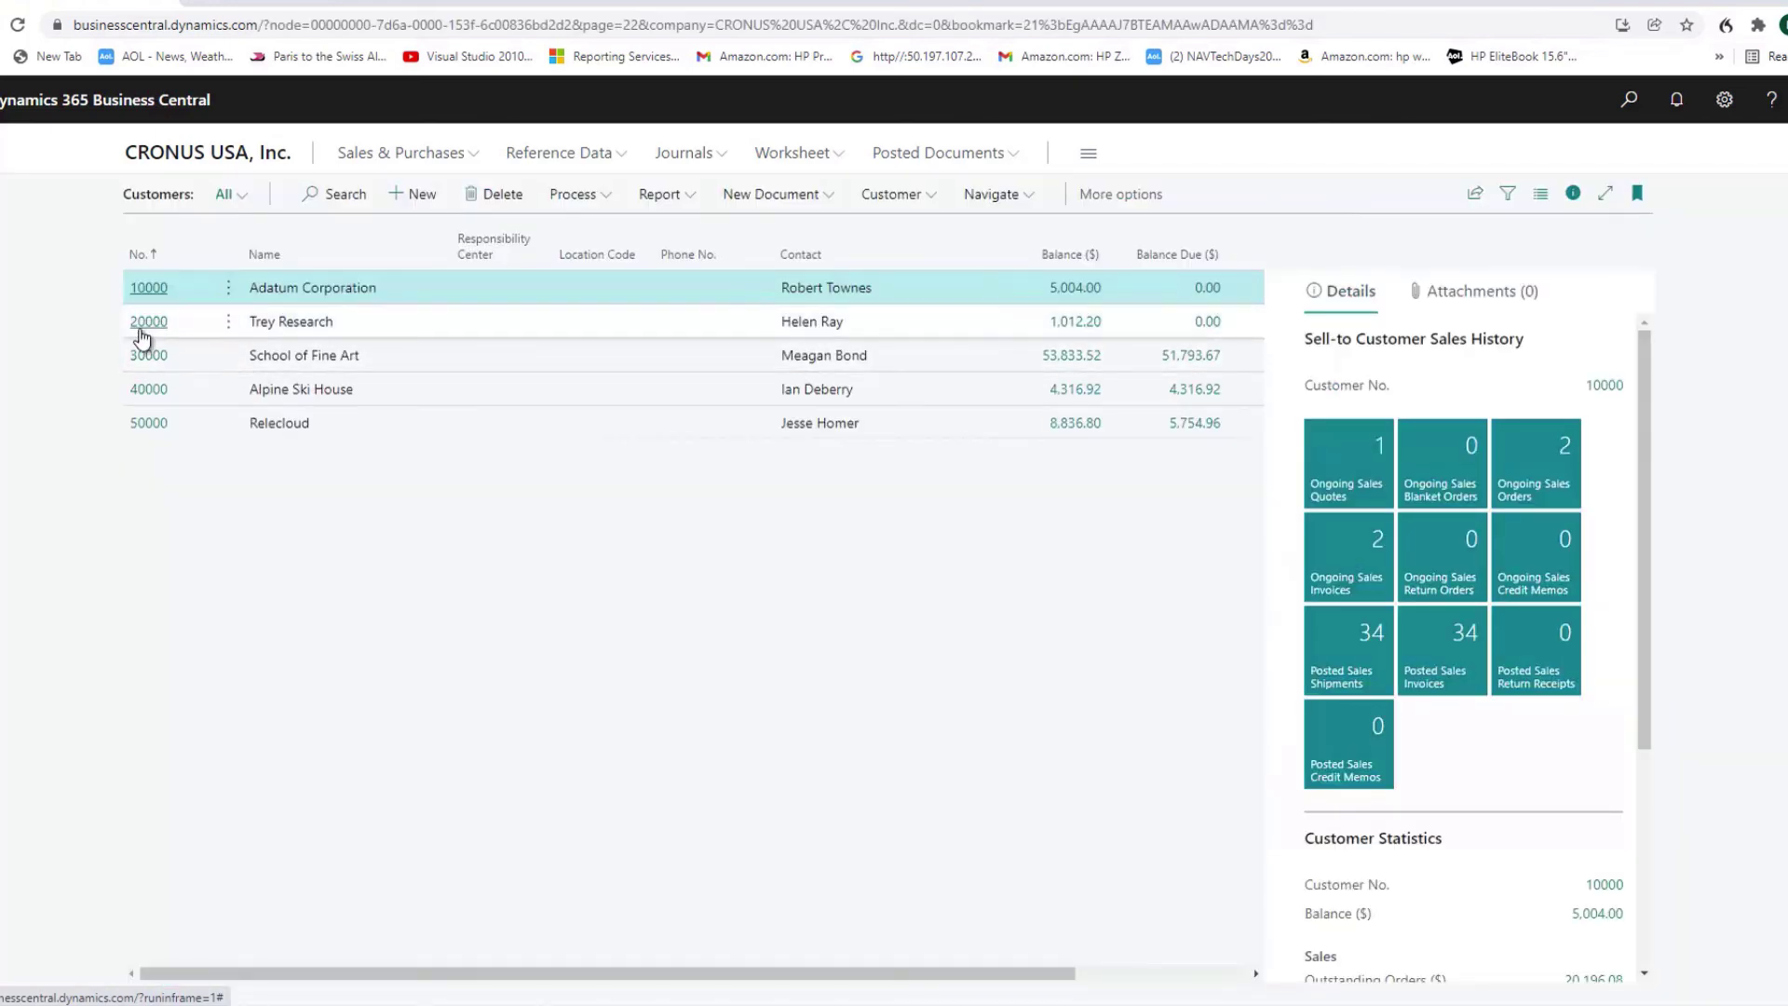
left_click(147, 326)
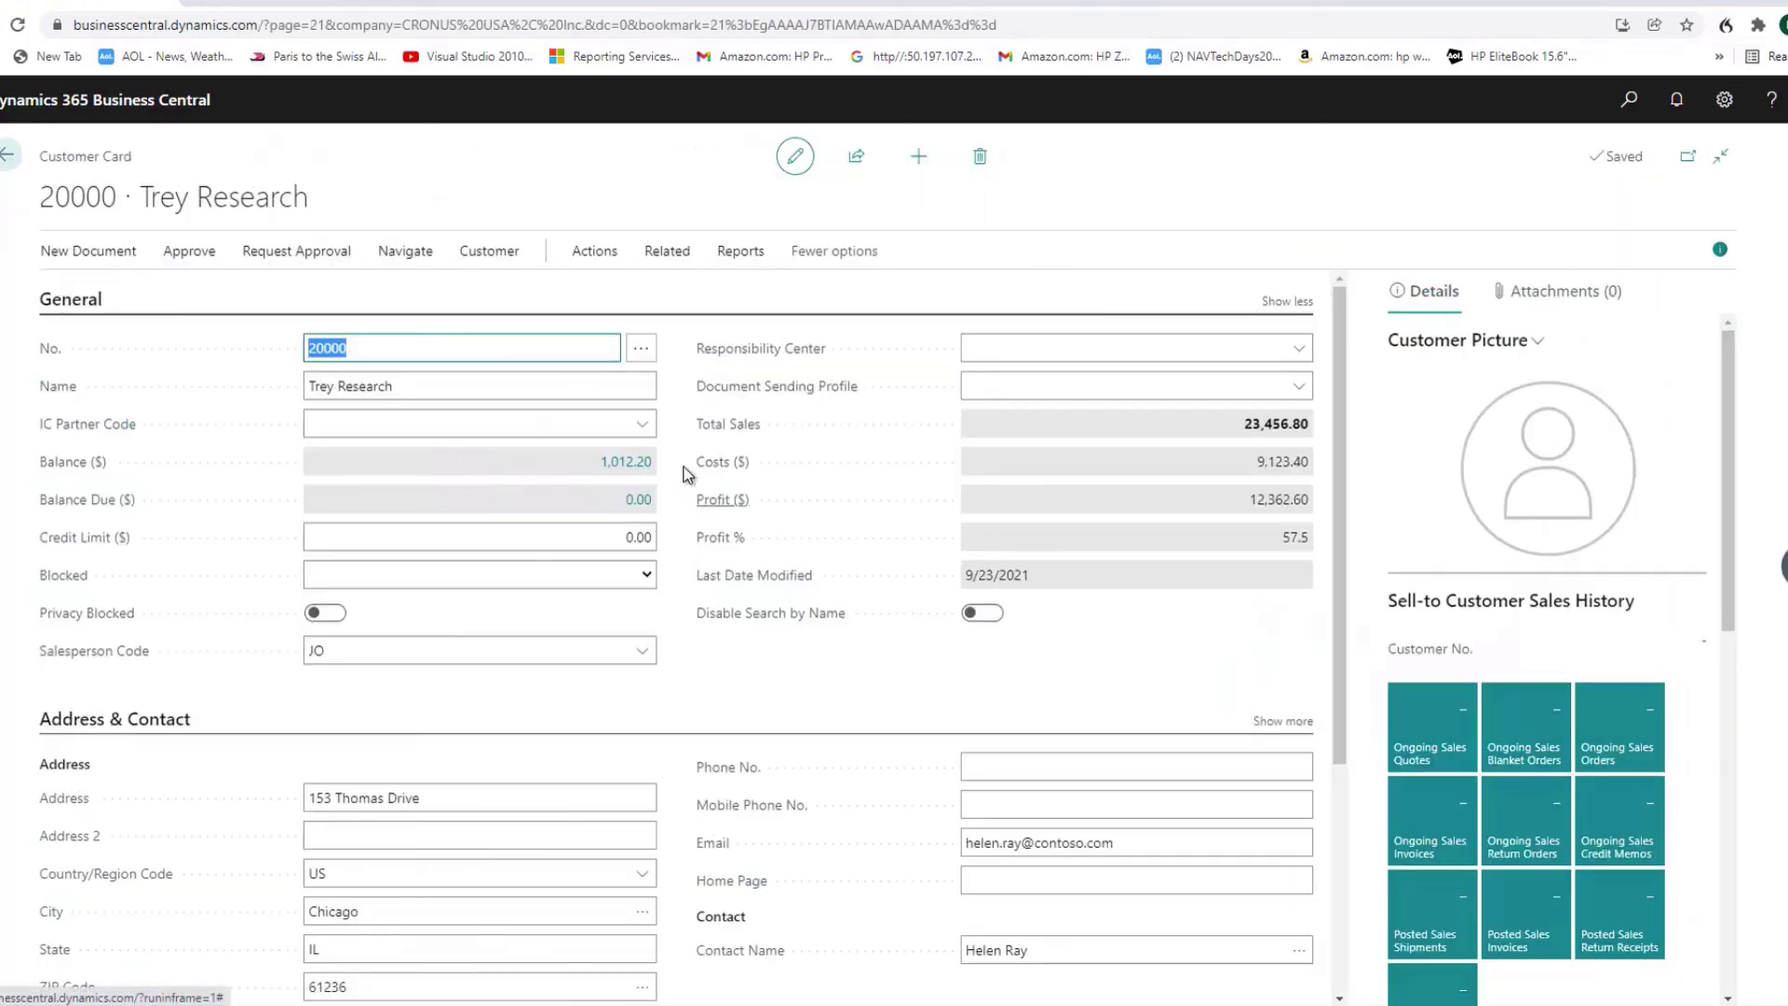
left_click(604, 463)
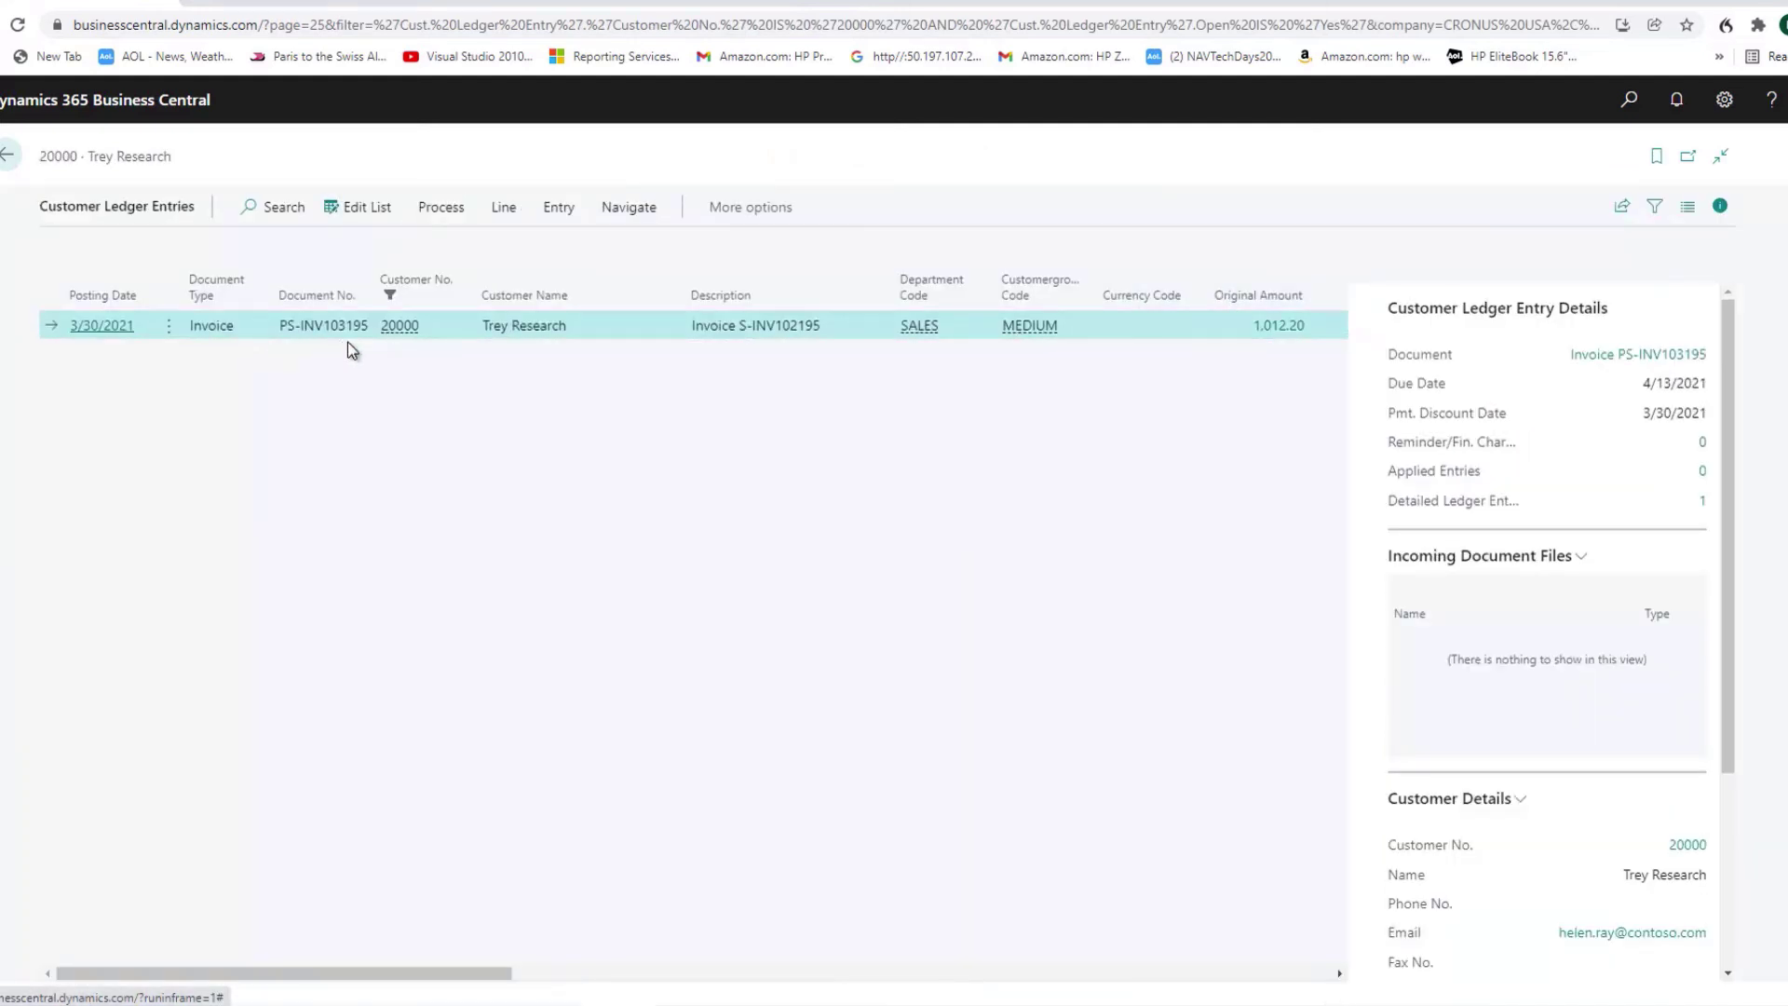
left_click(5, 160)
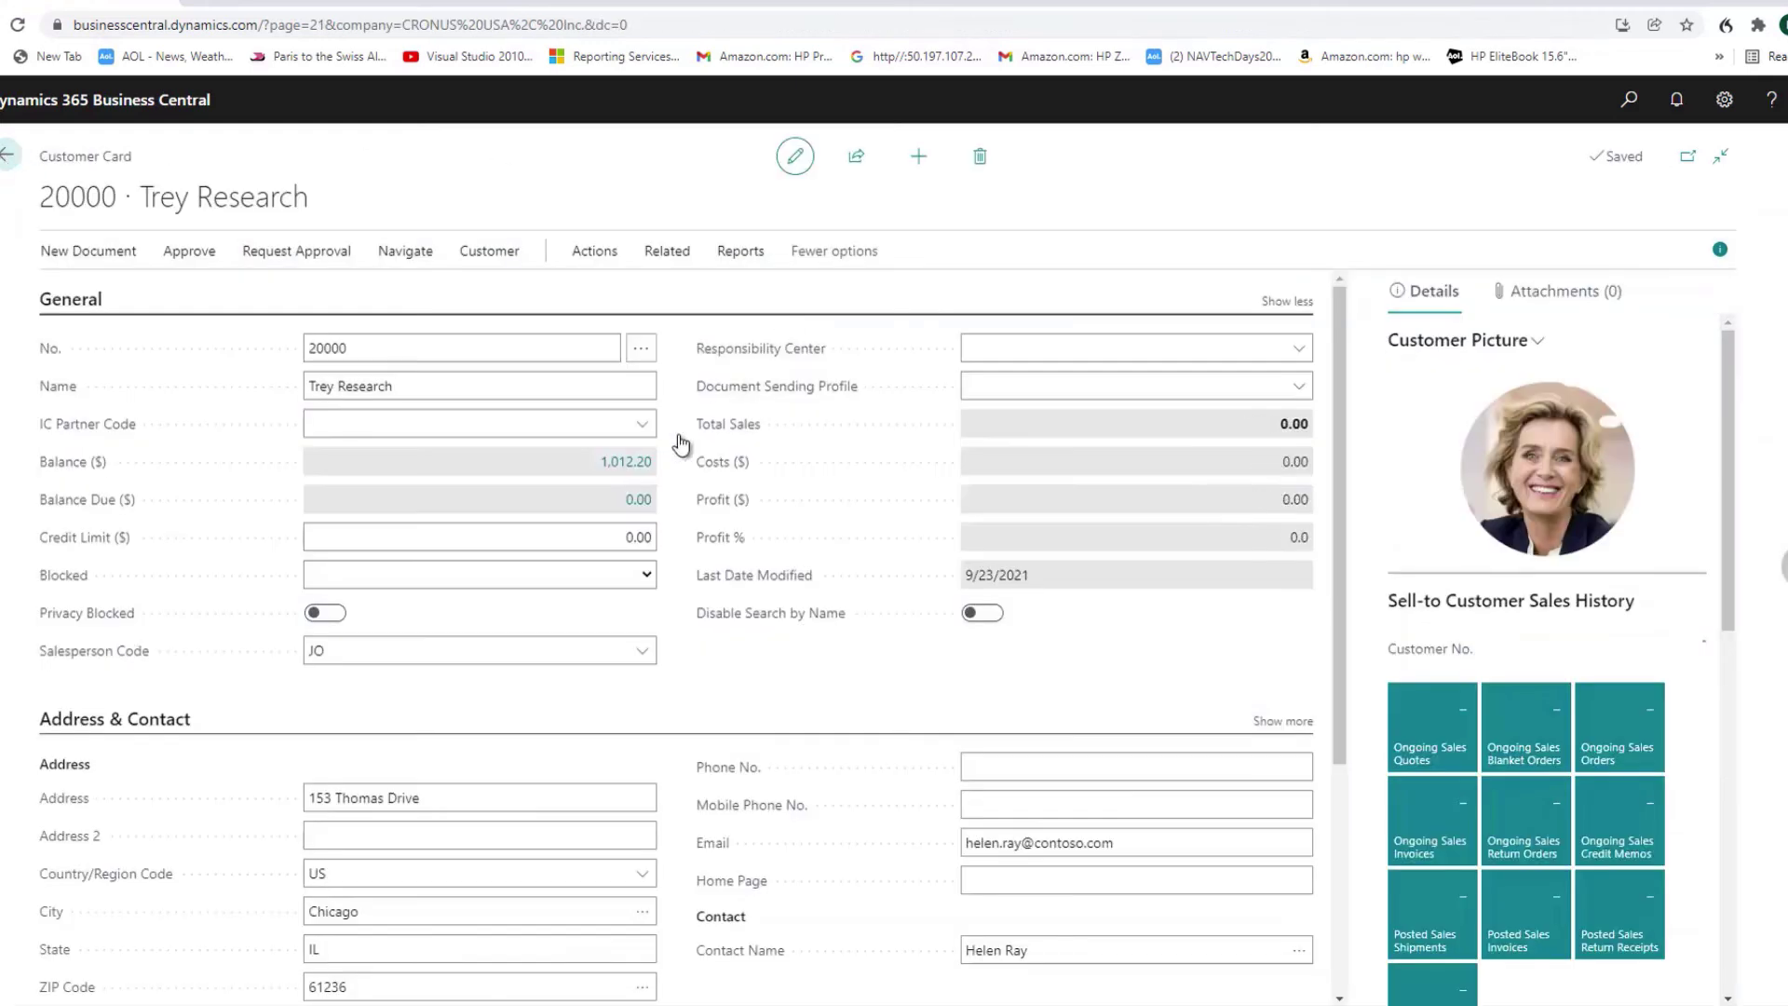